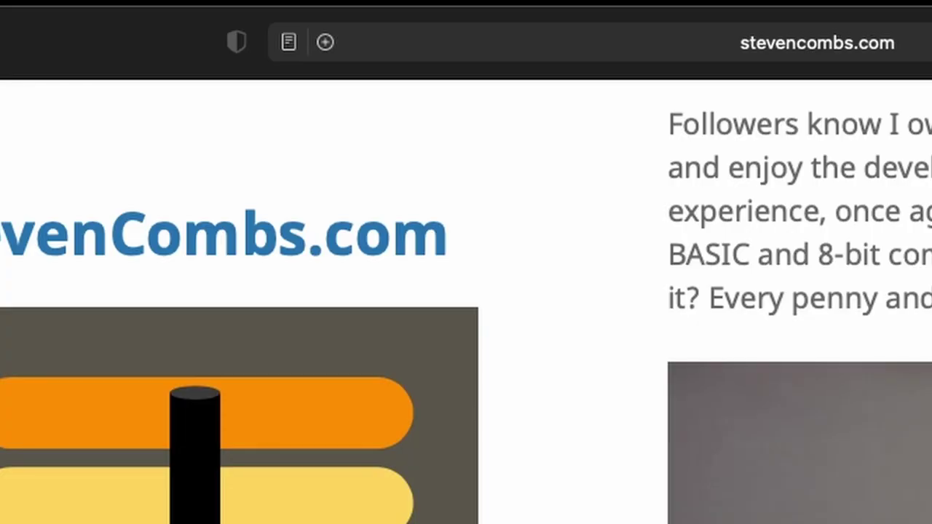
Step: Scroll the stevencombs.com MEGA65 page down to the My Favorite MEGA65 Links list
click(483, 11)
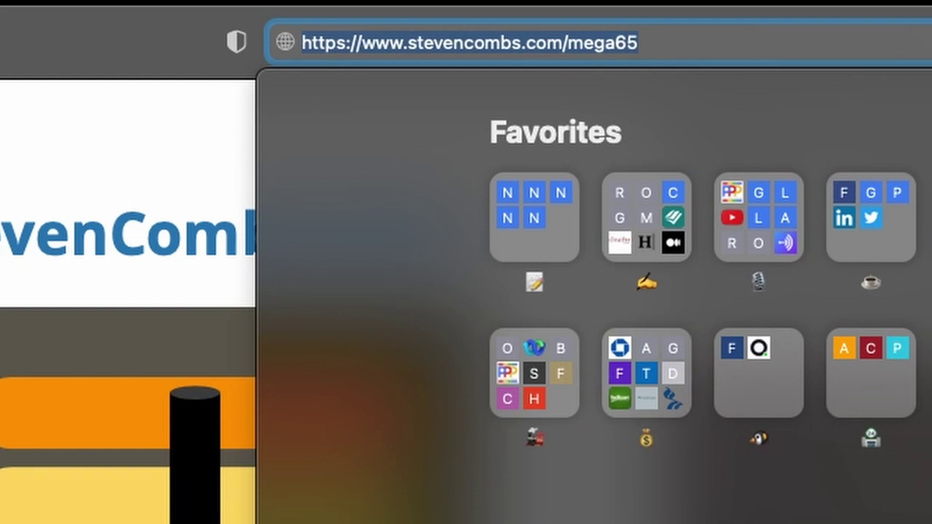
click(786, 85)
scroll(784, 133, up, 1)
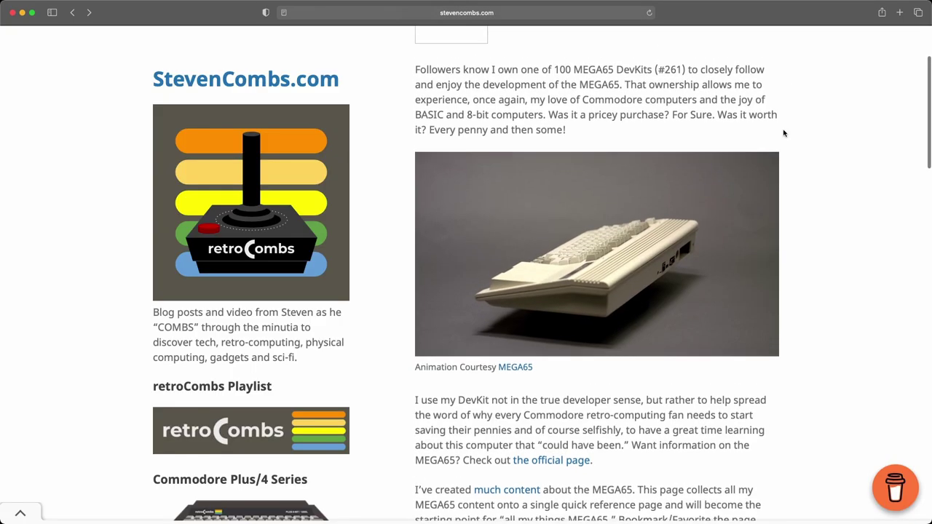
scroll(784, 133, down, 10)
scroll(784, 133, down, 15)
scroll(784, 132, down, 3)
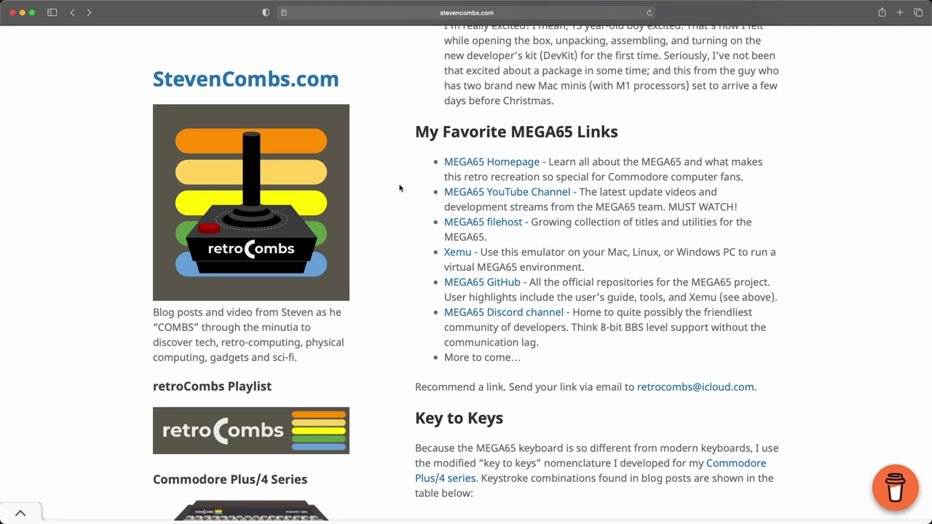
Step: Follow the Xemu link to the Xemu Download Page and scroll through its build downloads
click(458, 253)
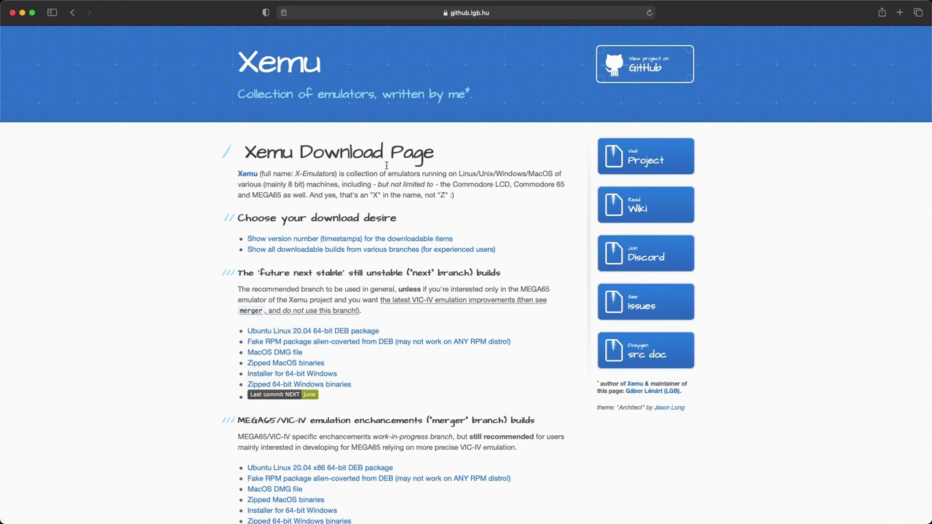
scroll(194, 287, down, 2)
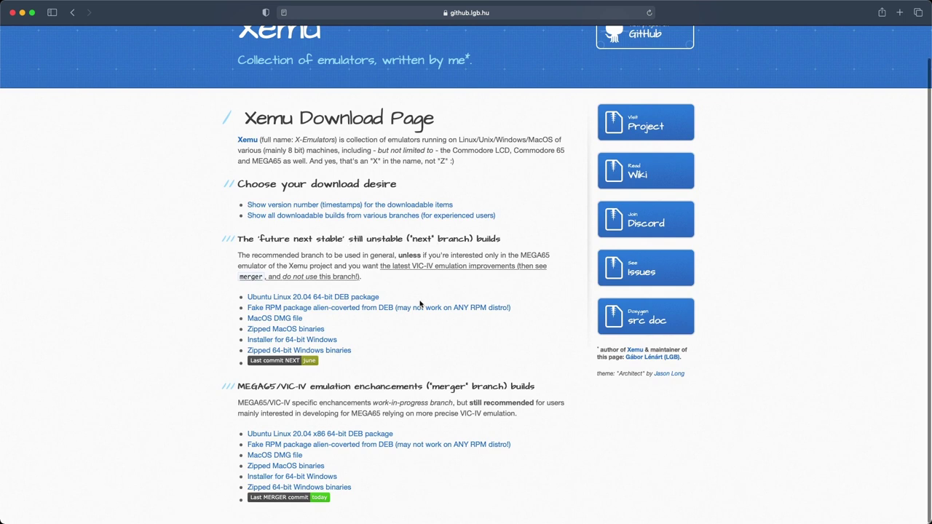
scroll(420, 305, down, 1)
scroll(420, 304, up, 1)
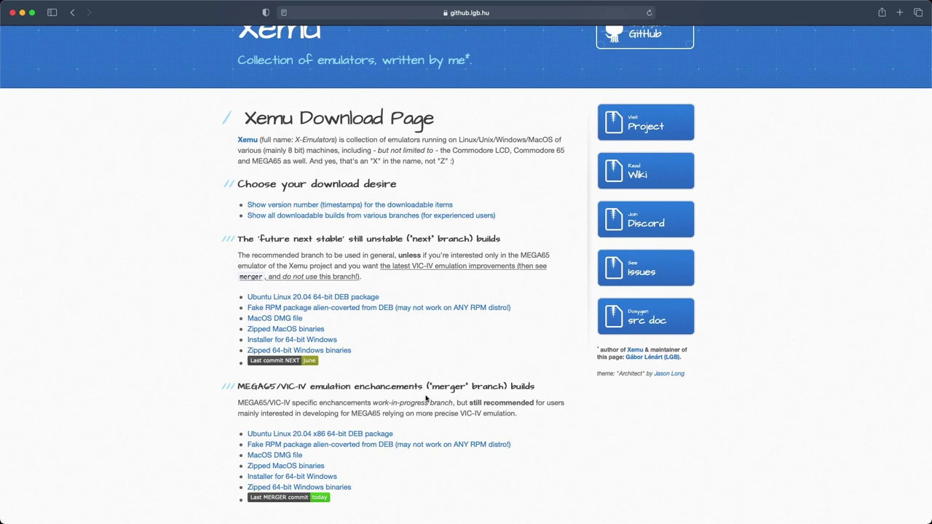
scroll(403, 412, down, 2)
Step: Download the merger-branch MacOS DMG, accepting the x86 warning and allowing github.lgb.hu downloads
click(282, 457)
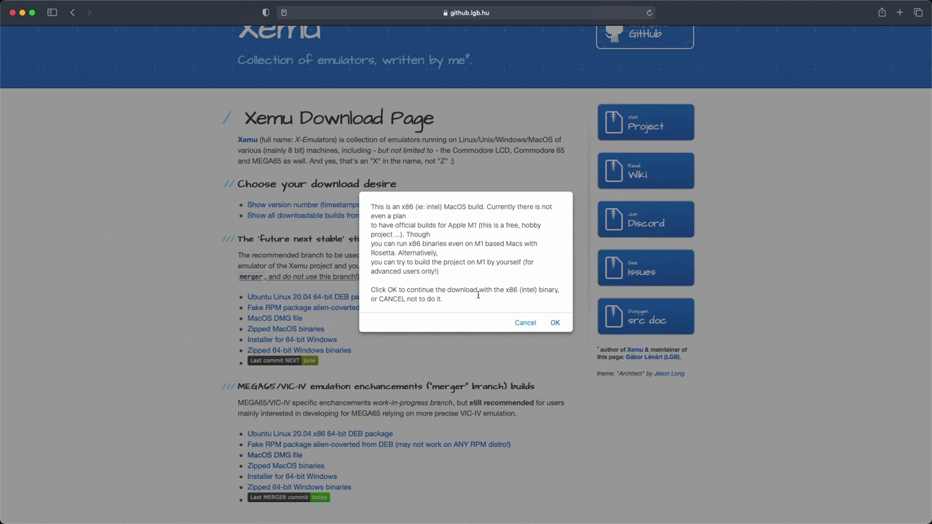
click(555, 323)
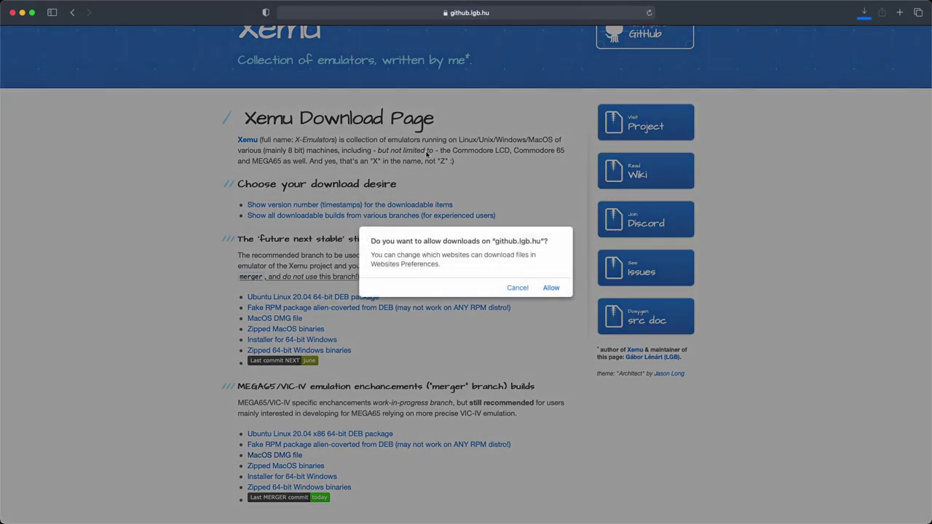
click(551, 288)
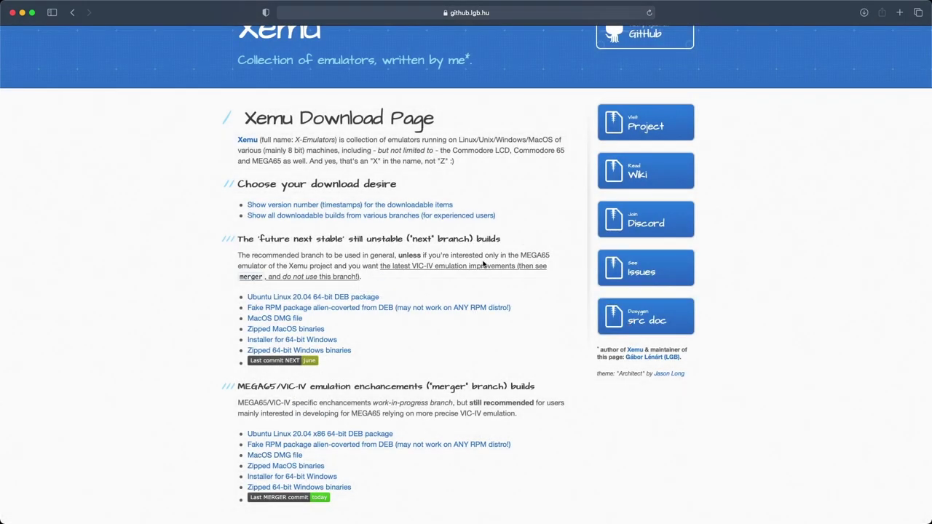
click(679, 514)
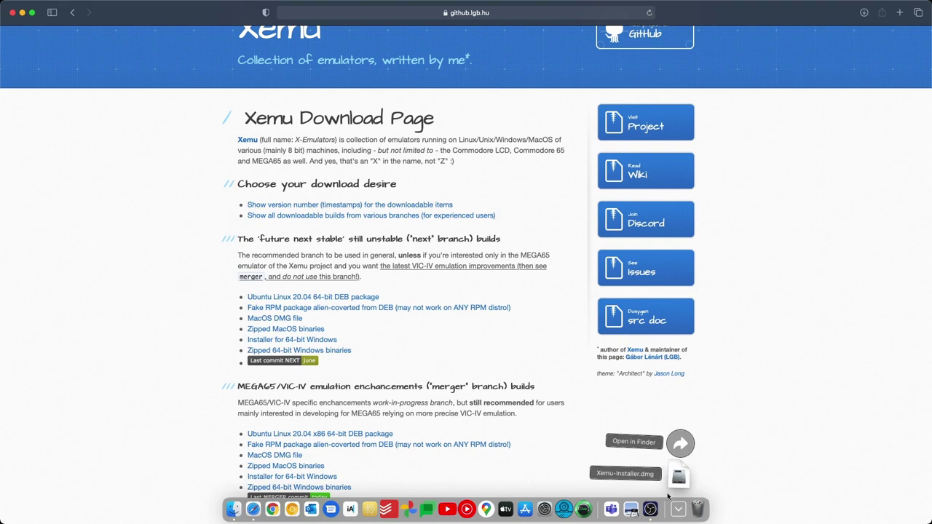
click(724, 485)
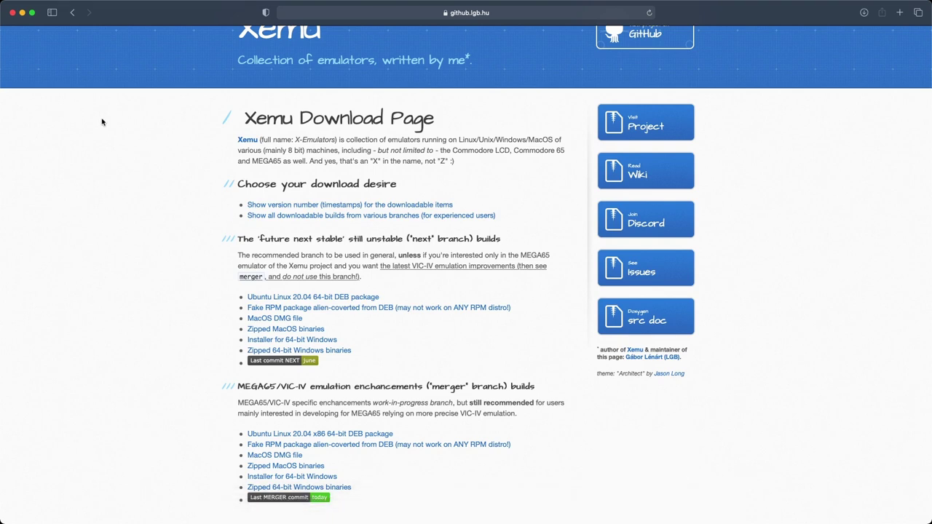
Step: Drag Xemu-Installer.dmg from Downloads onto the desktop and mount it, agreeing to the GPL licence
click(22, 12)
mouse_move(640, 522)
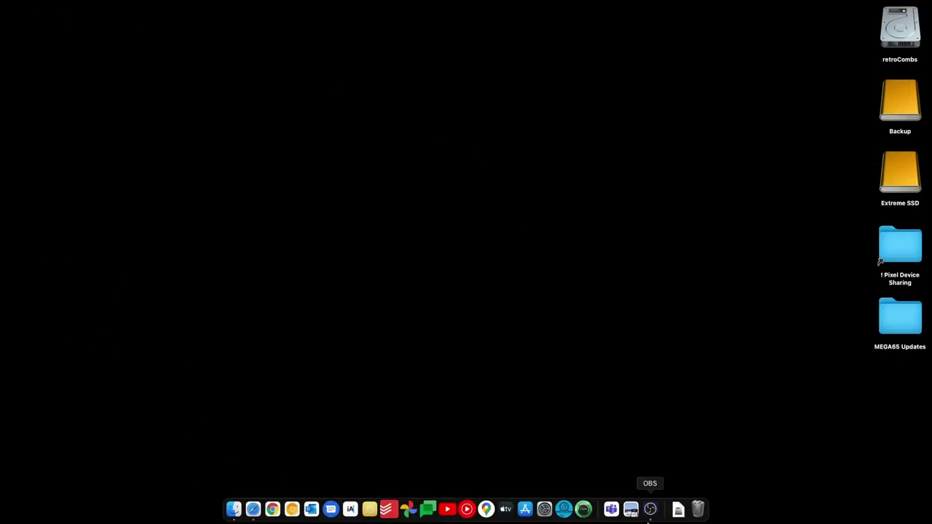
click(677, 508)
drag(677, 476, 897, 395)
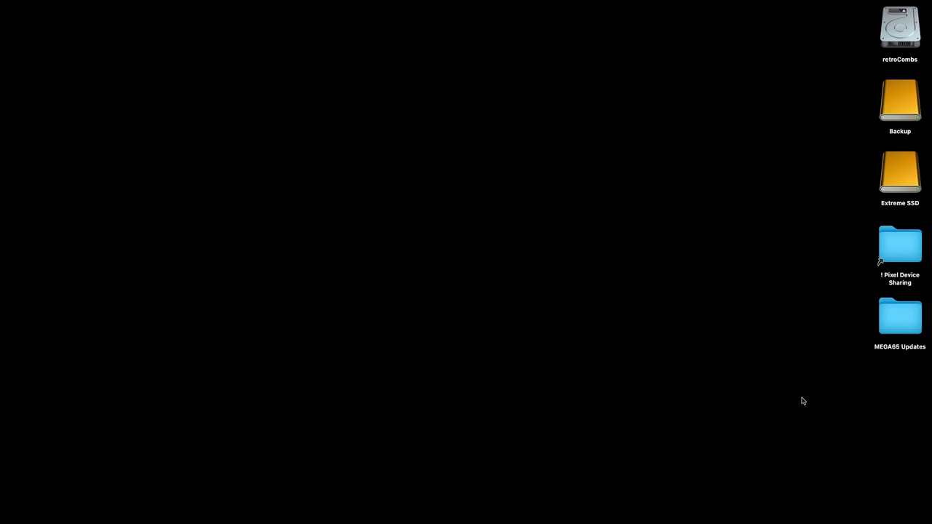
double_click(907, 385)
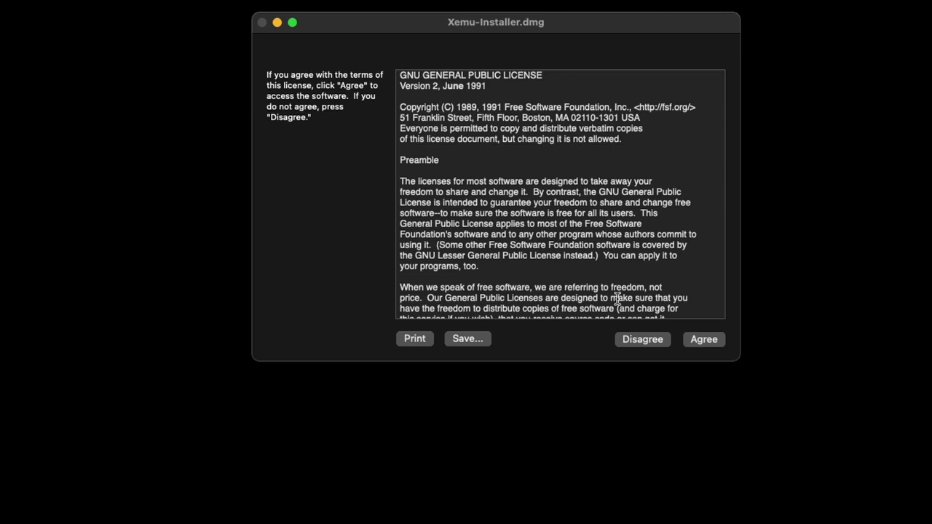
click(704, 339)
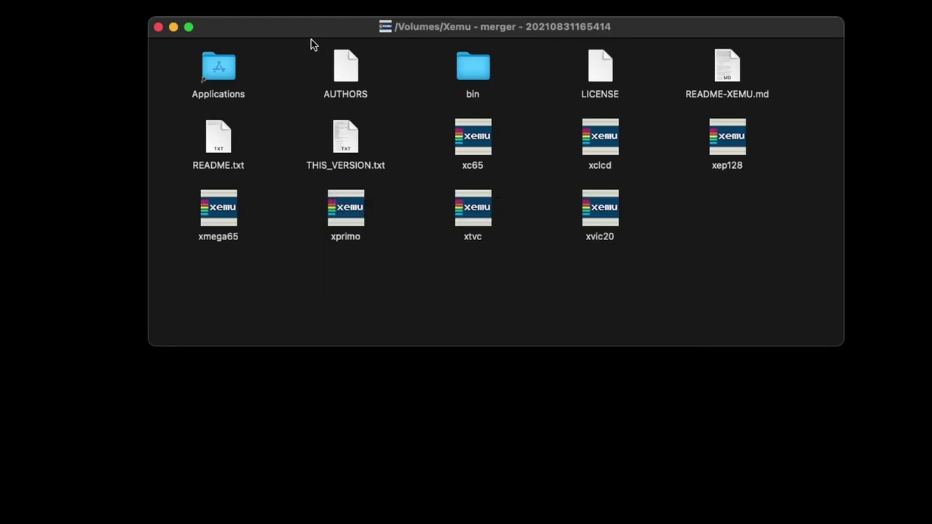
Step: Enlarge the Xemu window and icons, drop xmega65 onto Applications, and close the window
drag(304, 31, 279, 62)
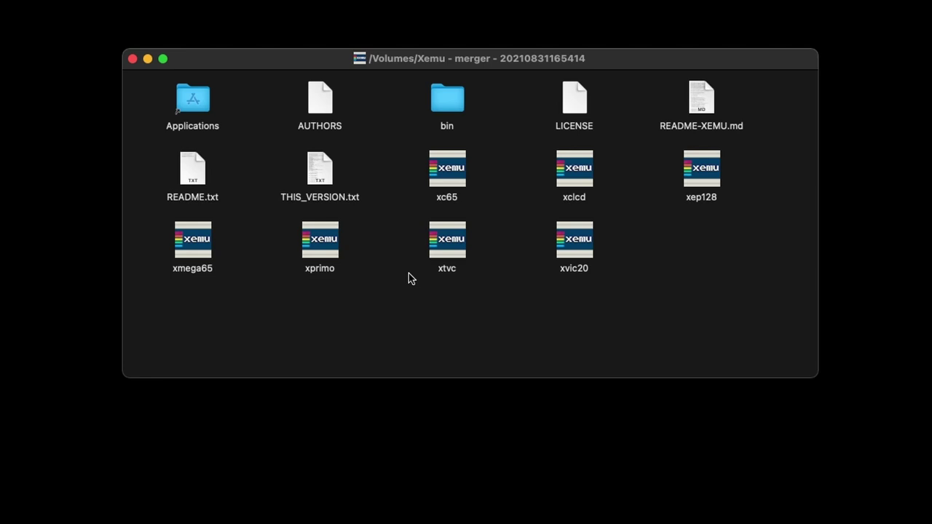
key(super+equal)
key(super+equal)
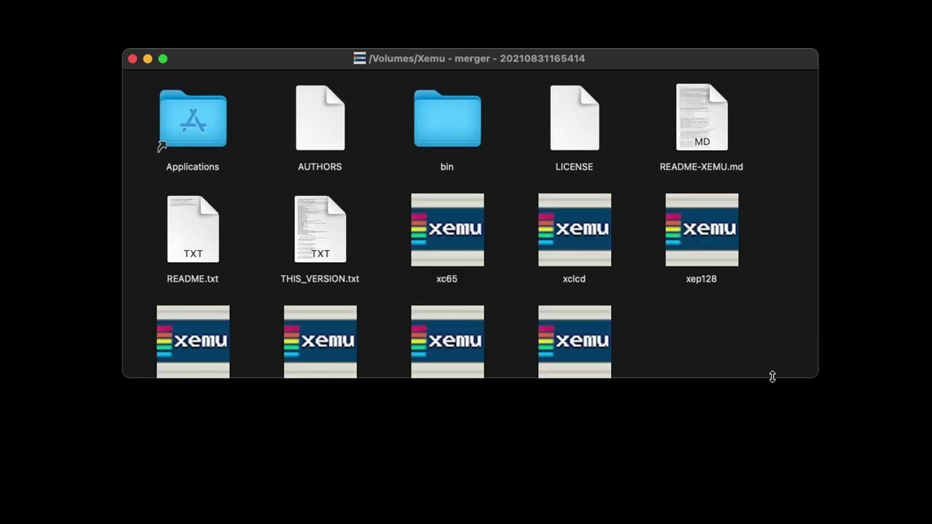
drag(771, 377, 778, 459)
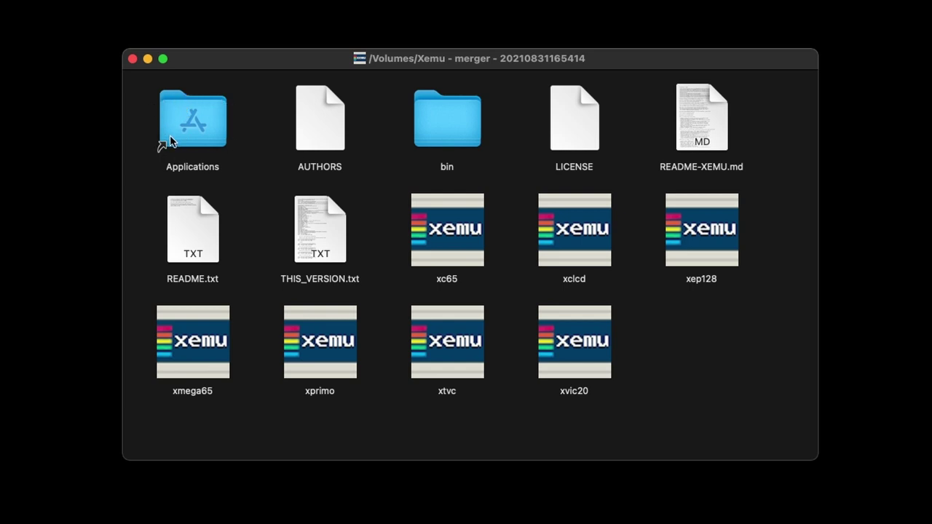
drag(205, 349, 202, 129)
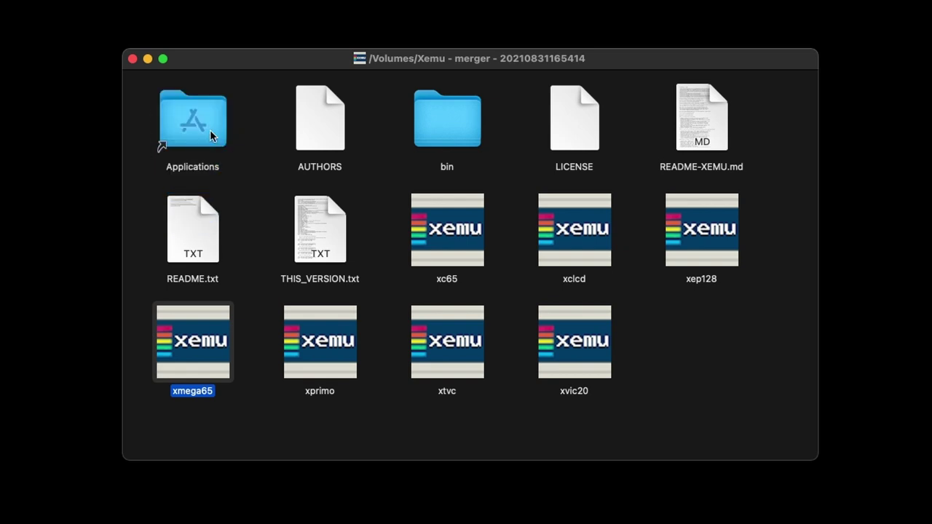
click(132, 59)
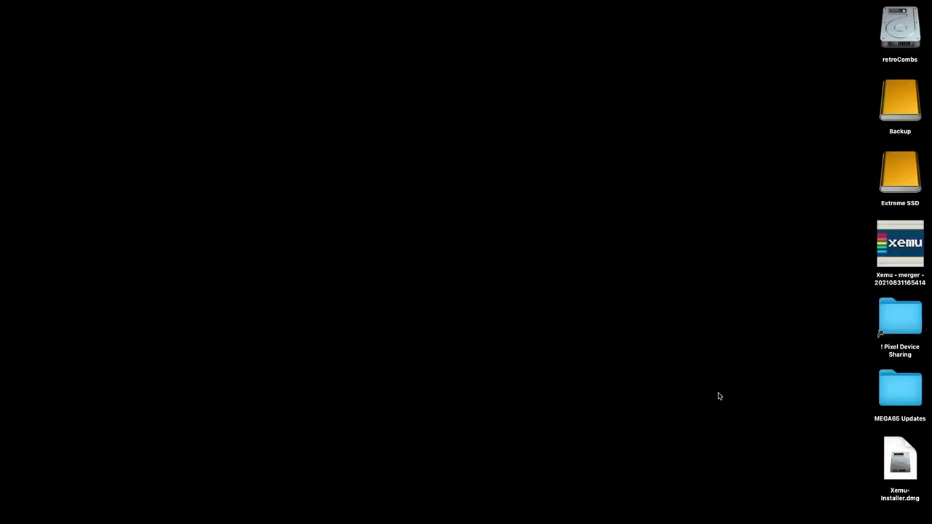
Step: Eject the Xemu merger disk and launch xmega65 from the Alfred search for 'x'
right_click(899, 242)
click(853, 264)
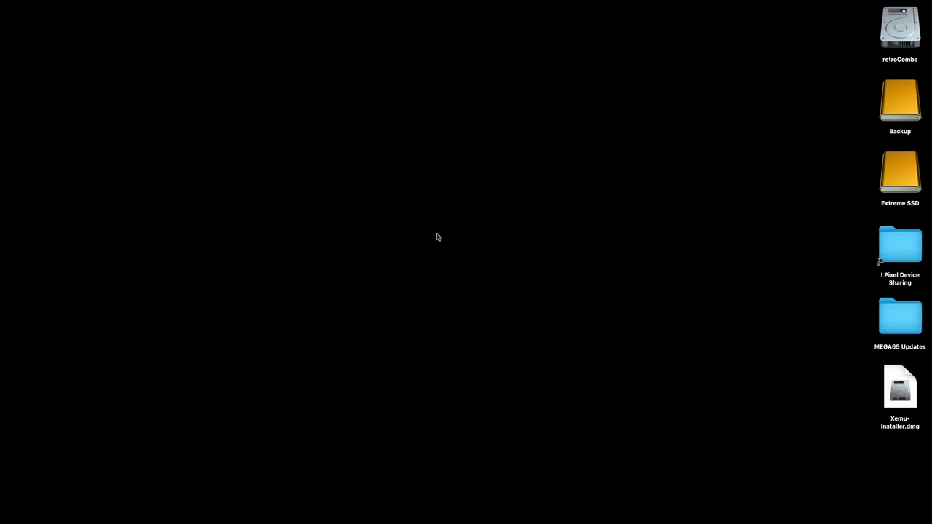
key(super+space)
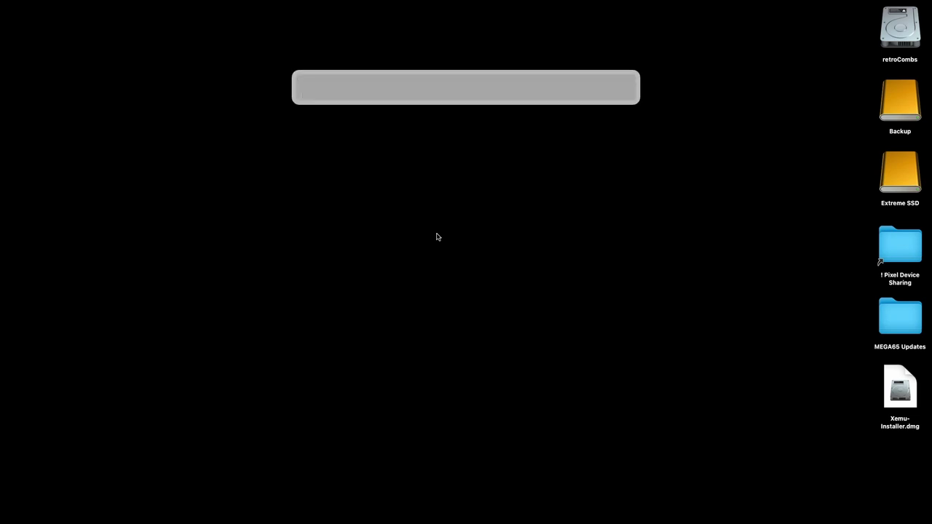
text(xe)
key(BackSpace)
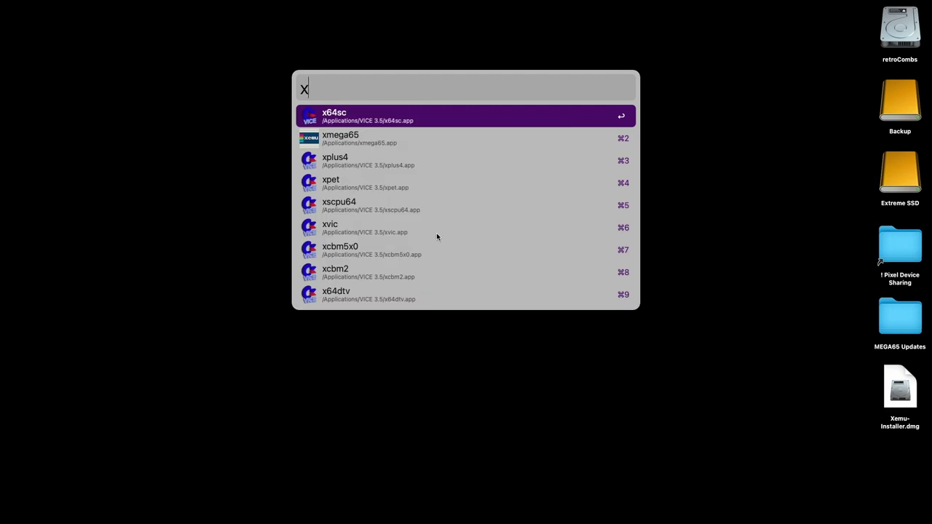
key(Down)
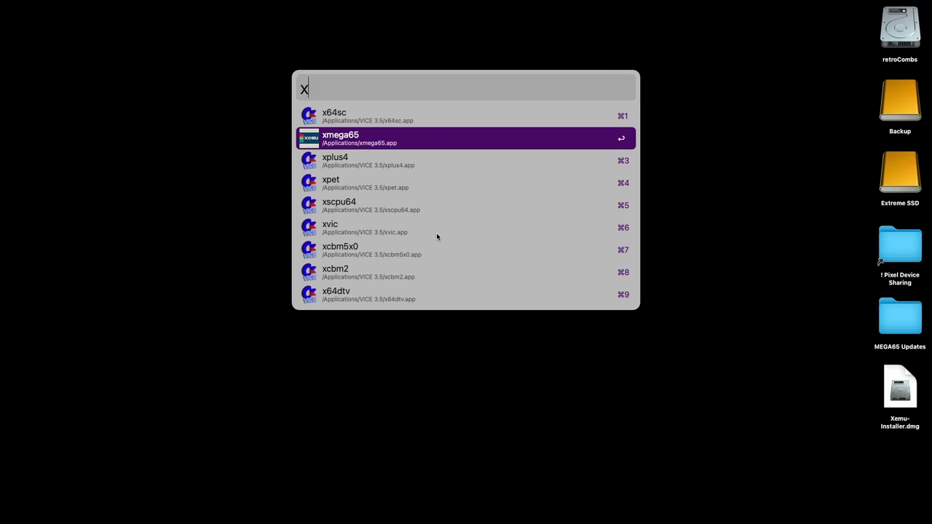
key(Return)
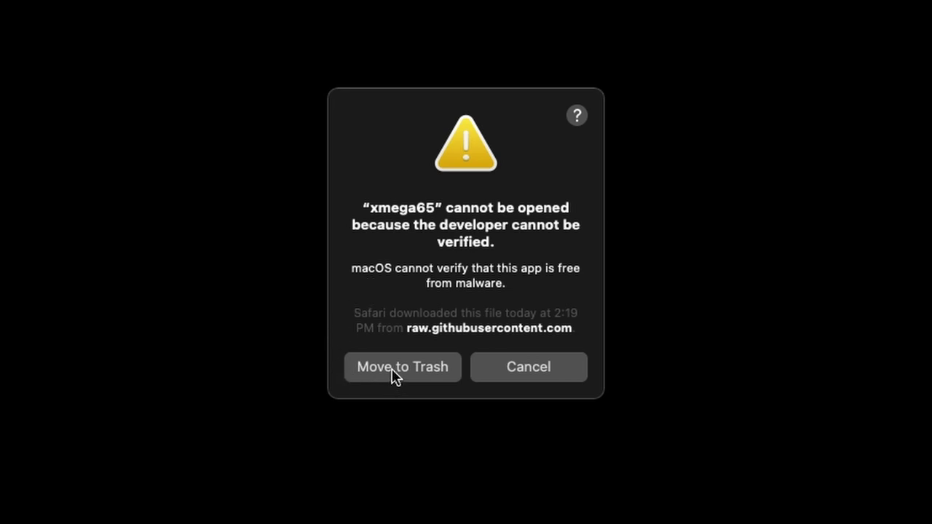
Step: Cancel the unverified-developer warning and open Security & Privacy by searching 'secu'
click(541, 366)
key(alt+space)
text(secu)
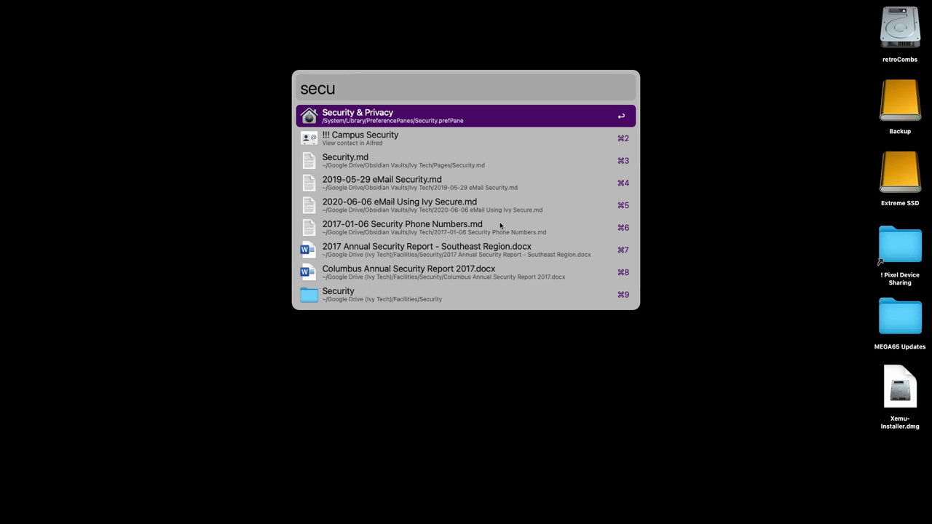
key(Return)
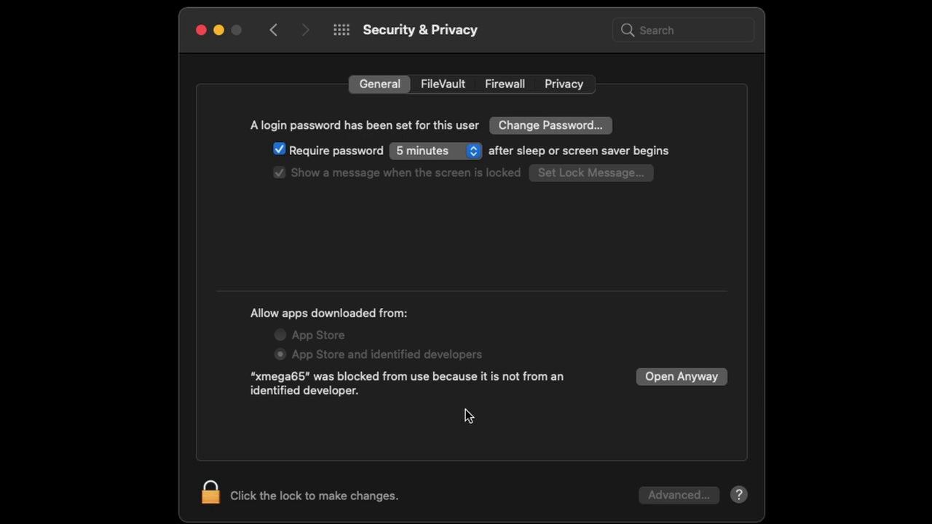
Step: Let xmega65 run via Open Anyway and Open, then close Security & Privacy
click(653, 378)
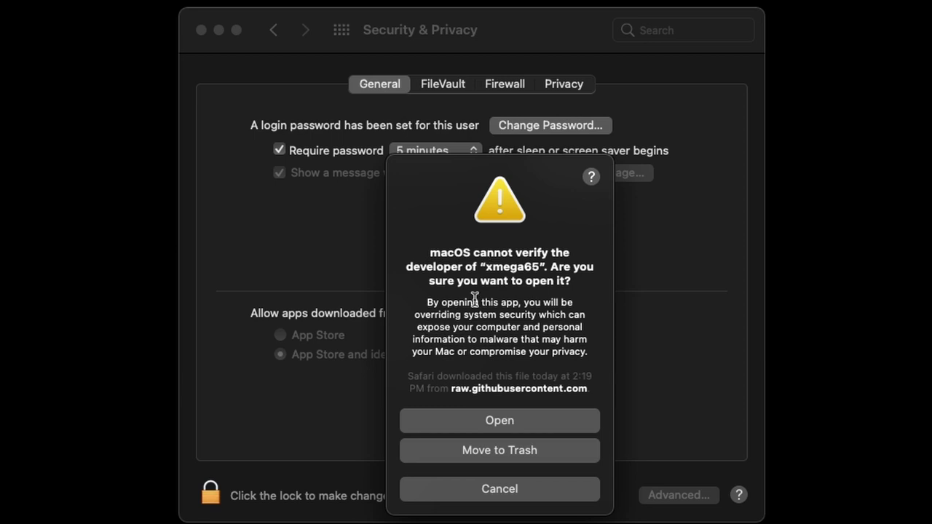
click(485, 422)
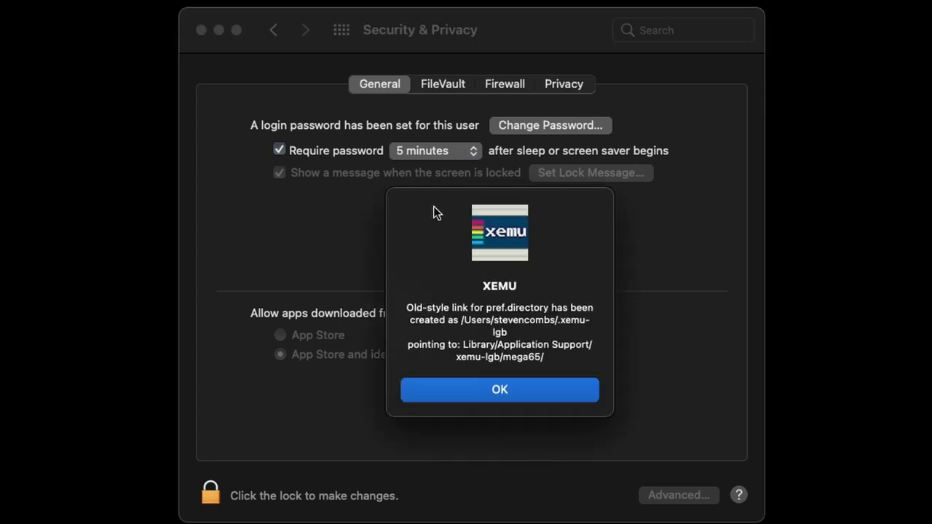
click(202, 32)
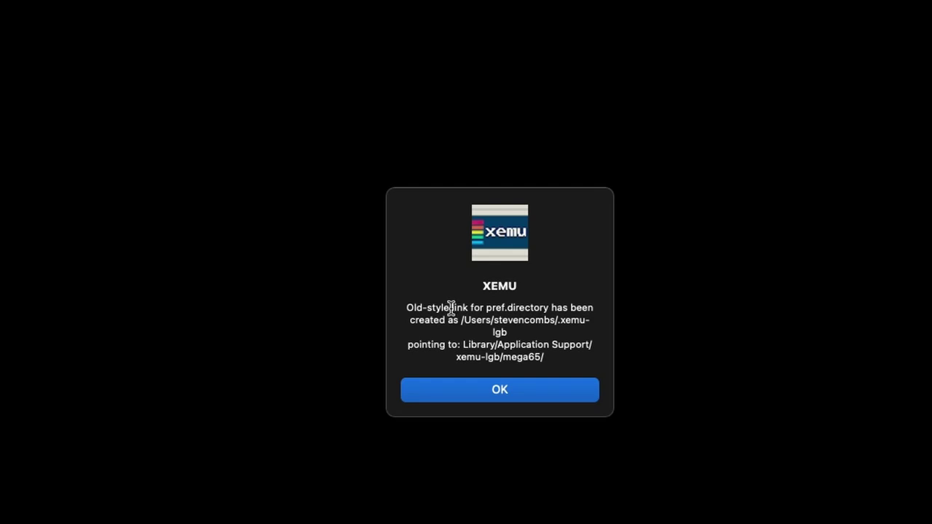
Step: Clear the preferences, NVRAM and SD-card notices, create and format the default SDCARD image, and continue booting
click(487, 391)
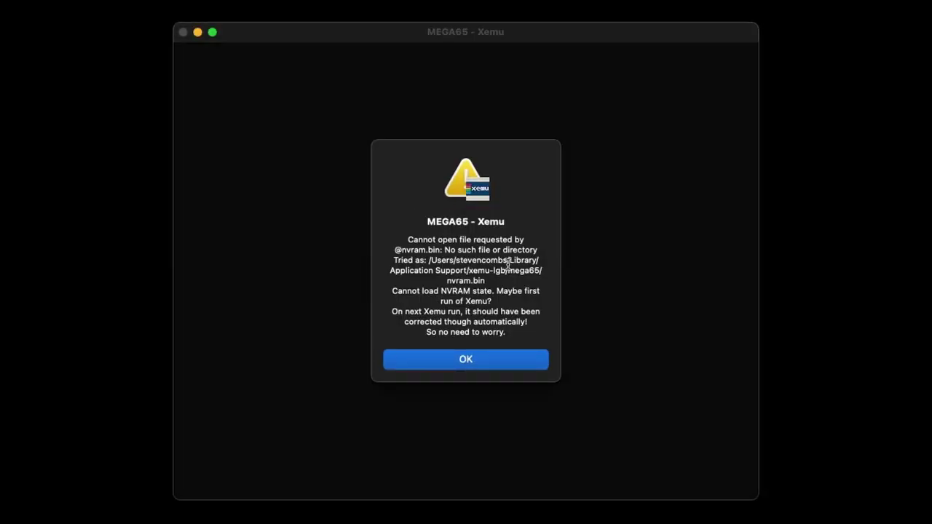
click(471, 366)
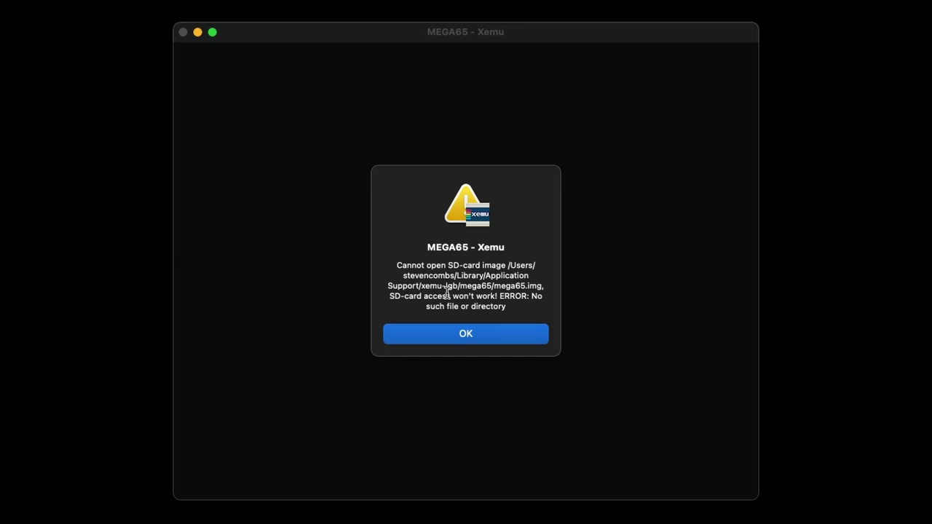
click(469, 334)
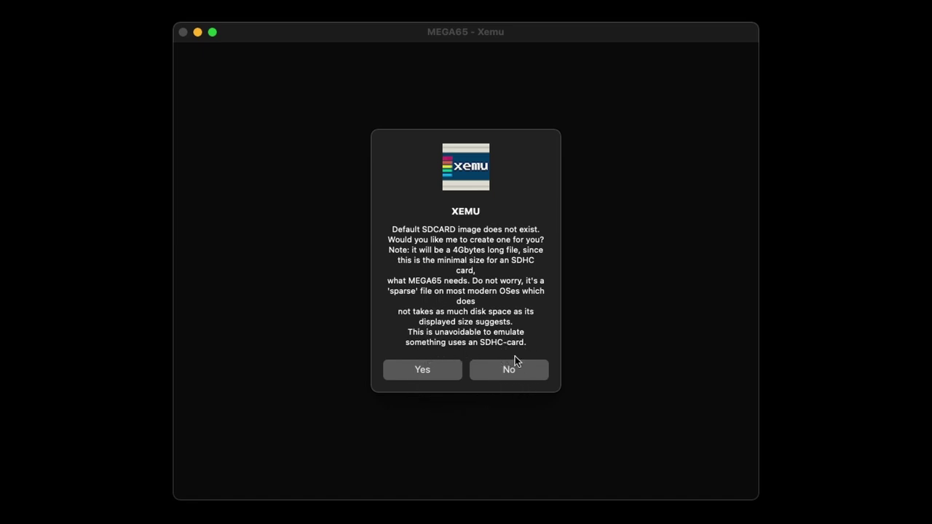
click(421, 370)
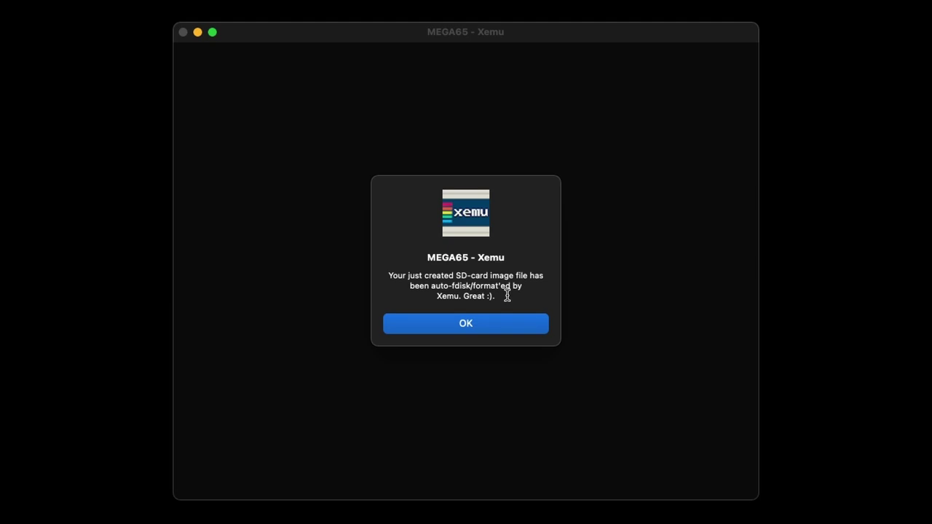
click(466, 326)
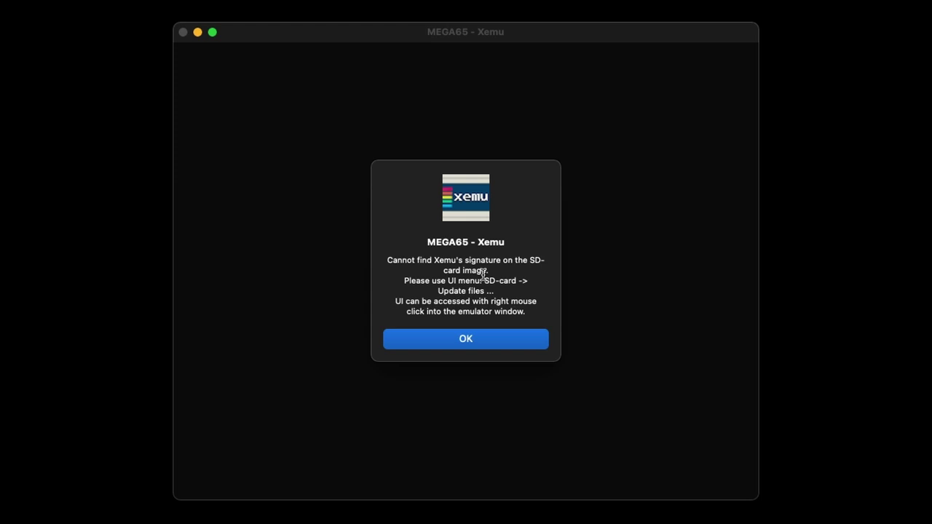
click(465, 339)
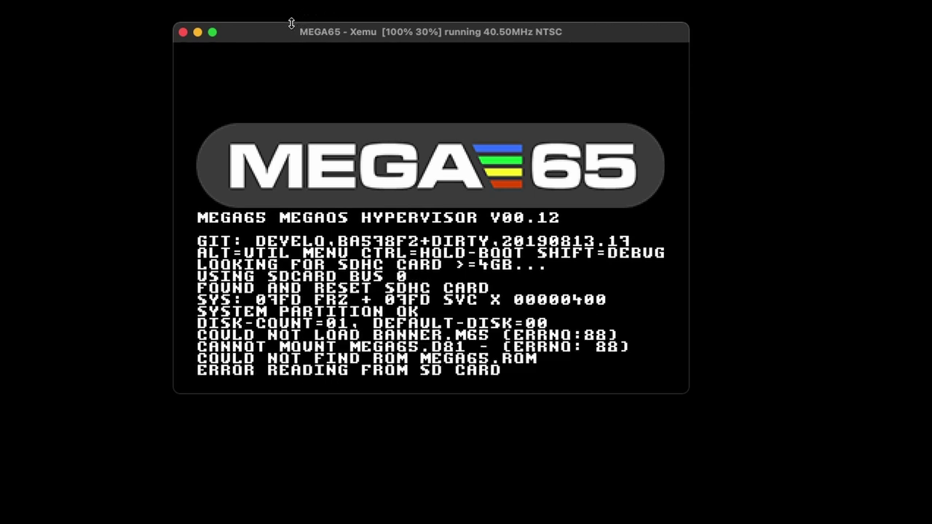
Step: Reposition the Xemu window and drag its corner down-right to enlarge the MEGA65 screen
drag(246, 46, 245, 43)
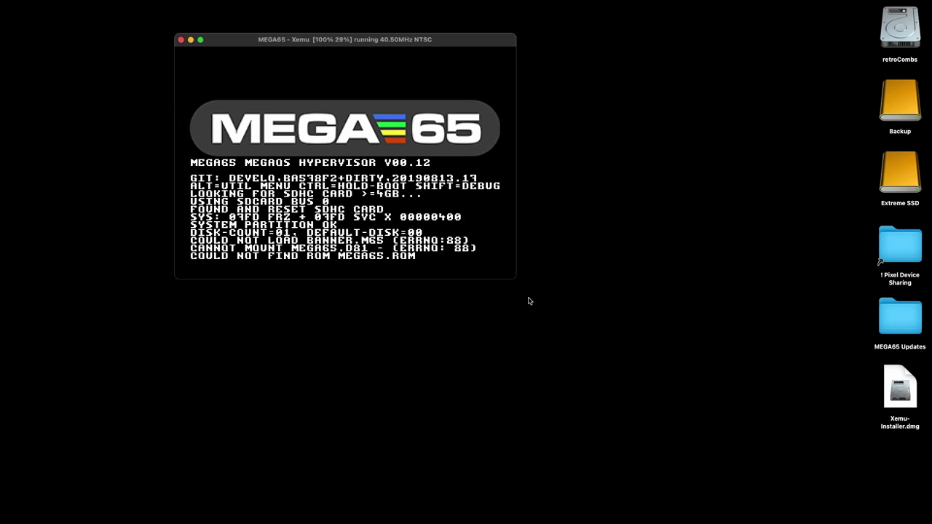
drag(515, 279, 765, 488)
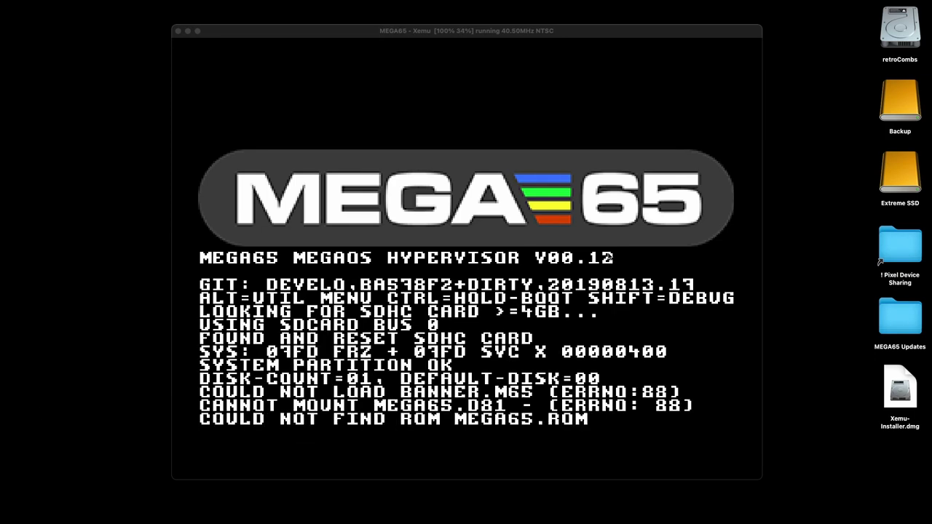
click(622, 257)
right_click(622, 256)
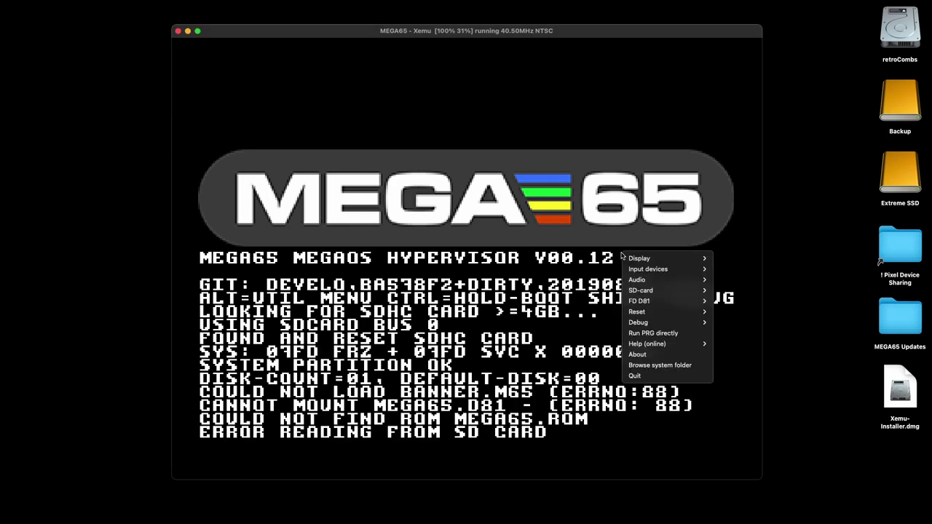
mouse_move(636, 291)
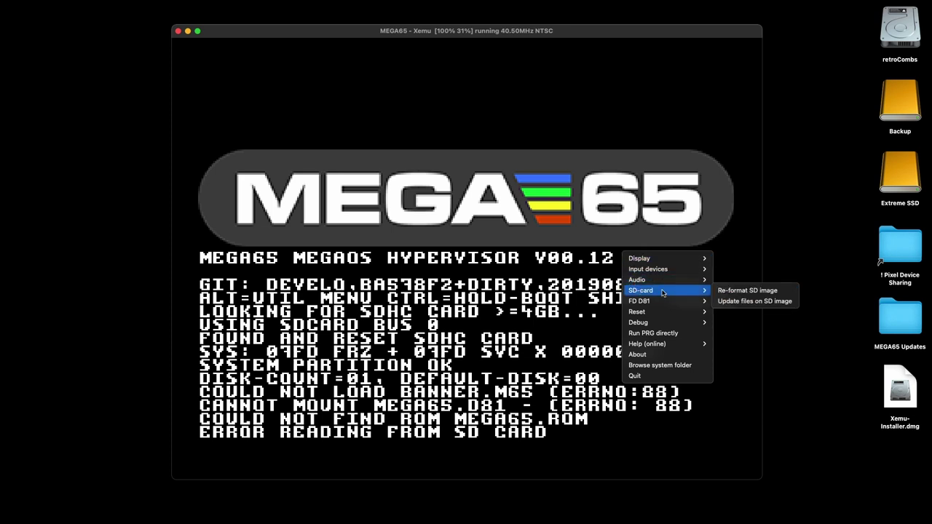
click(728, 301)
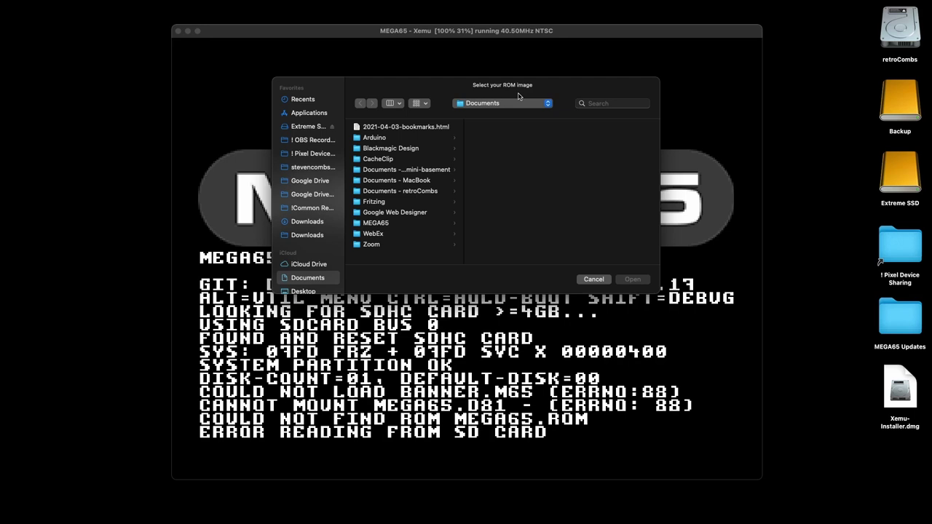
click(593, 280)
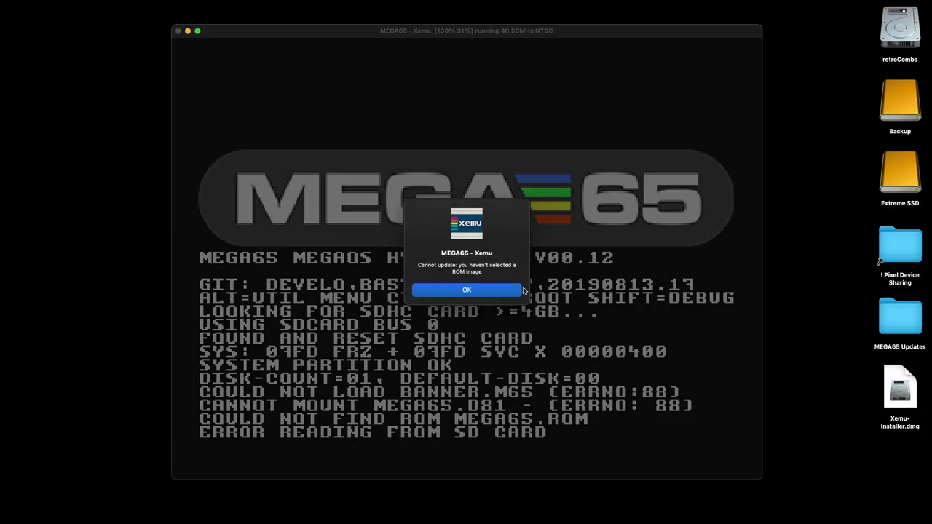
click(458, 290)
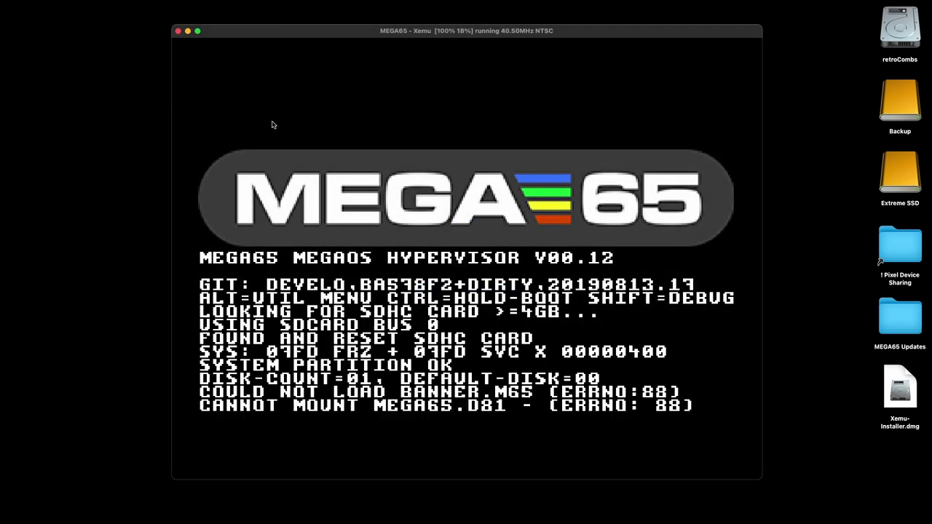
Step: Return Safari to the stevencombs.com links page and open the files.mega65.org Files list
click(252, 518)
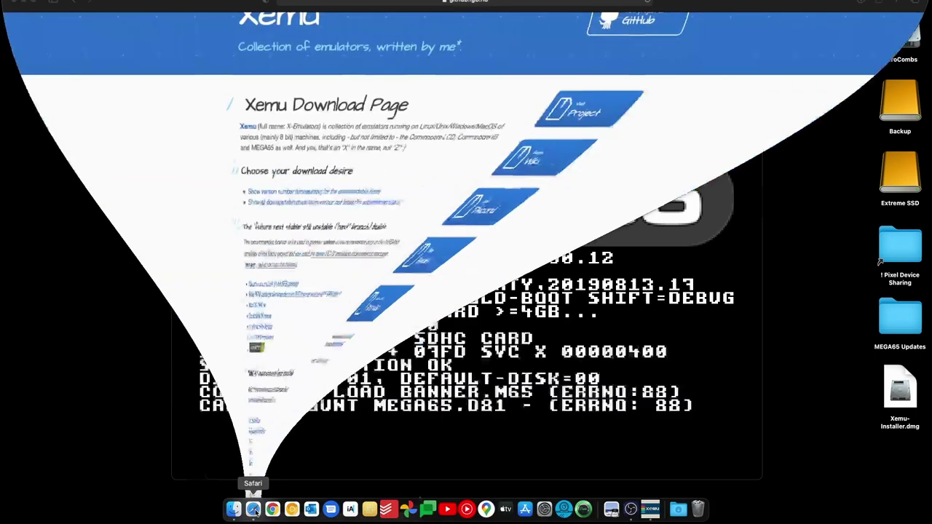
key(super+bracketleft)
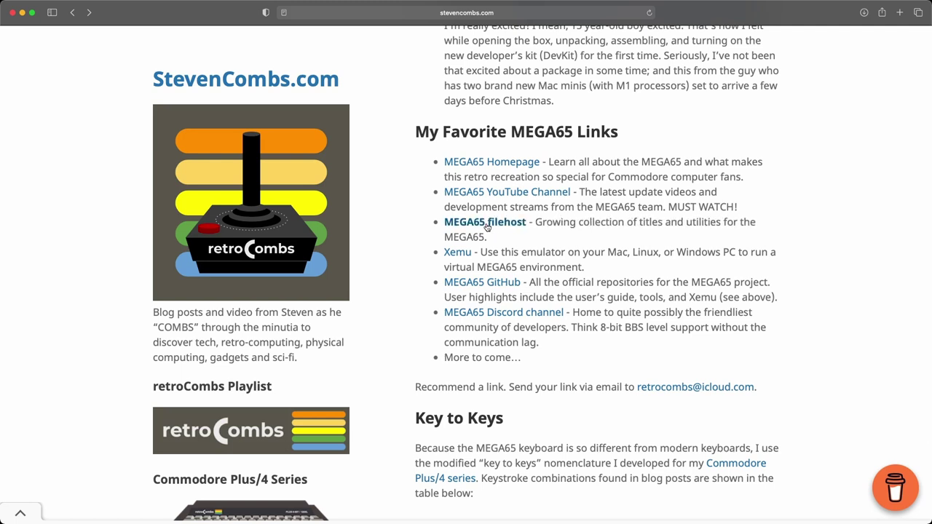
click(487, 225)
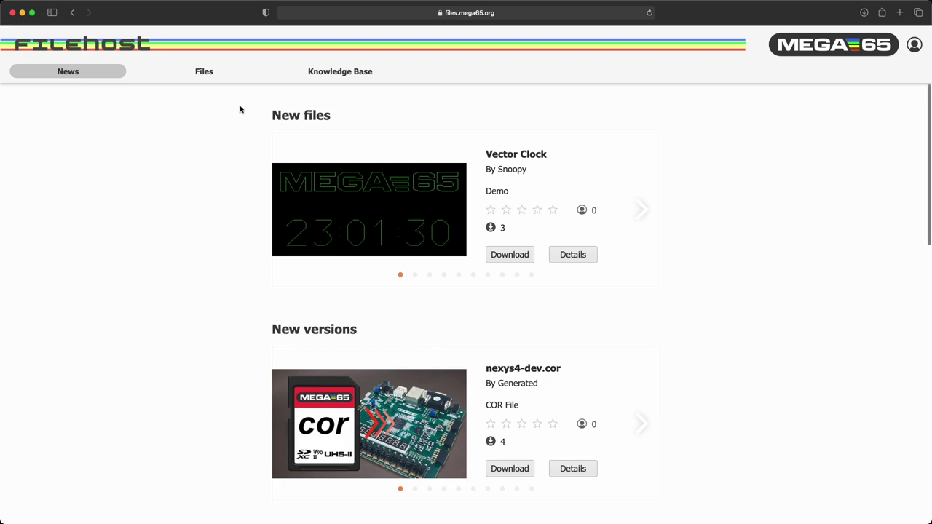
click(206, 75)
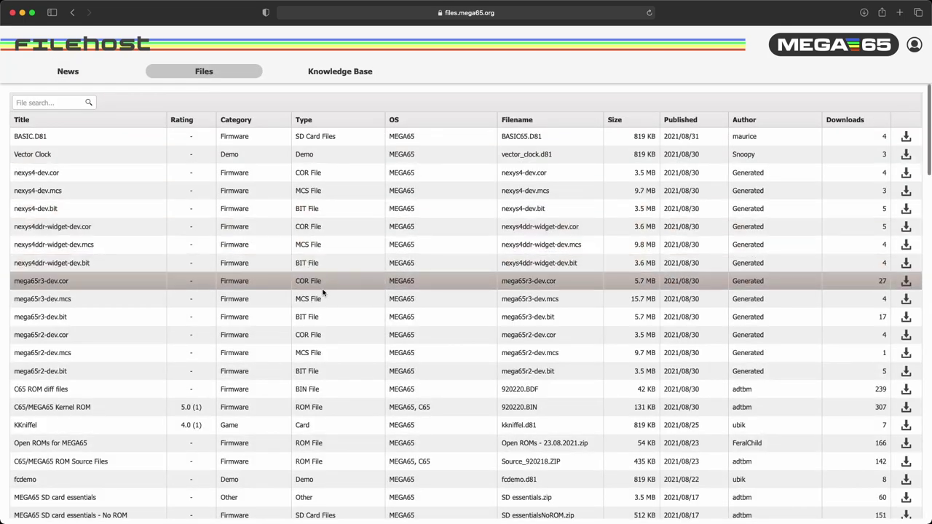
Step: Scroll the file table and open the C65/MEGA65 Kernel ROM details page
scroll(323, 292, down, 2)
scroll(323, 292, down, 5)
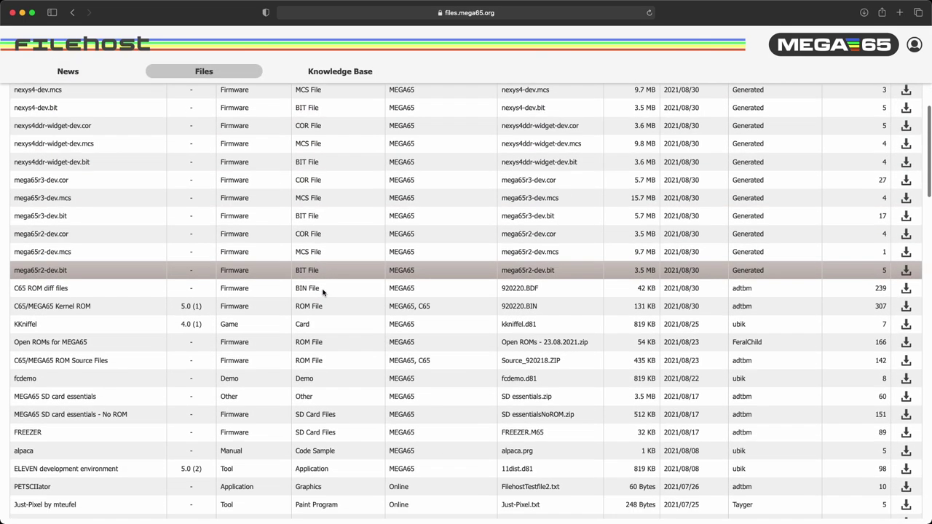
scroll(320, 268, down, 4)
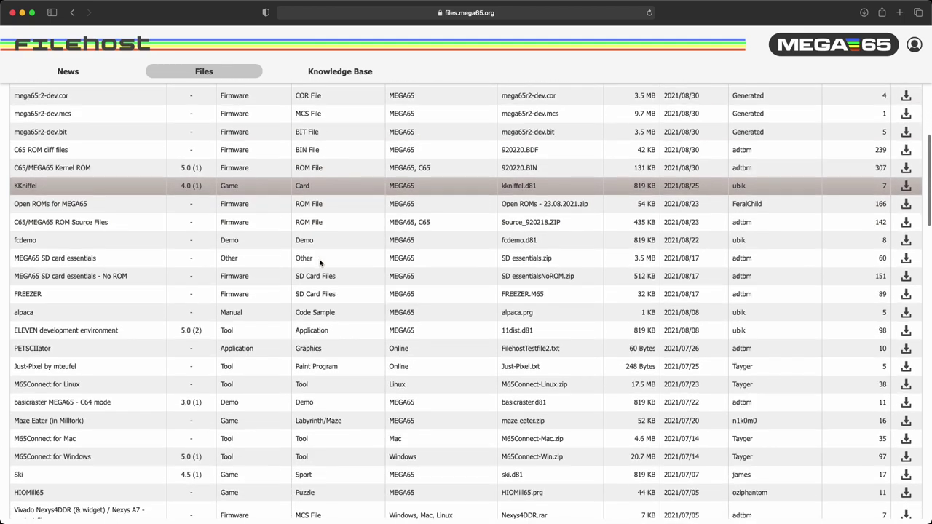
scroll(320, 261, down, 3)
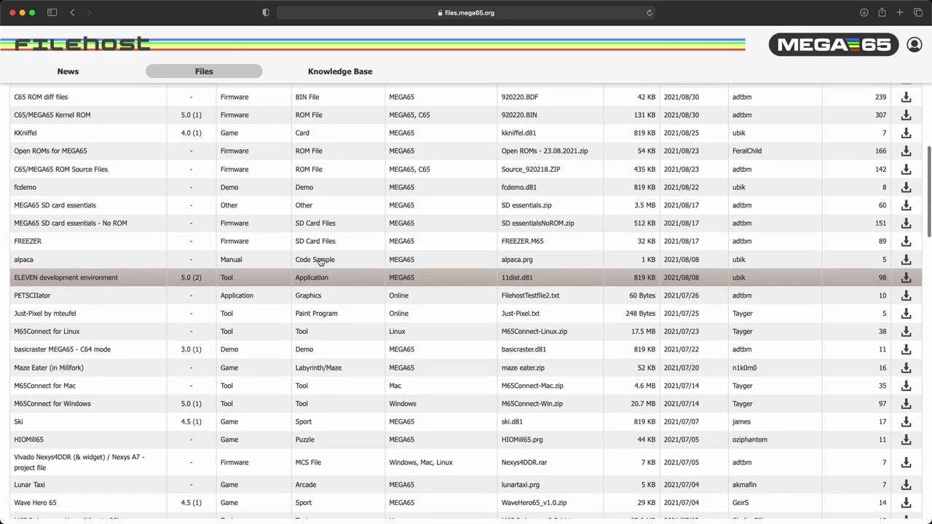
scroll(319, 261, up, 7)
scroll(320, 262, up, 1)
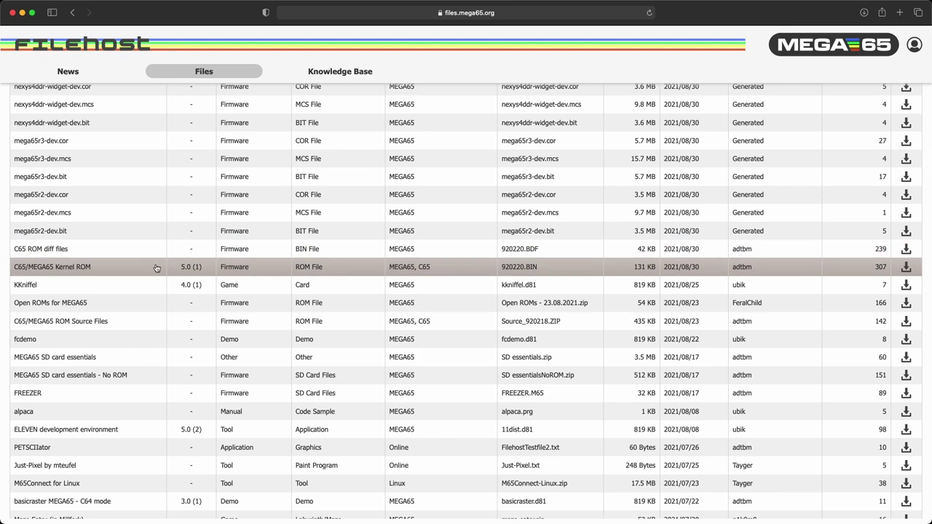
scroll(155, 268, up, 1)
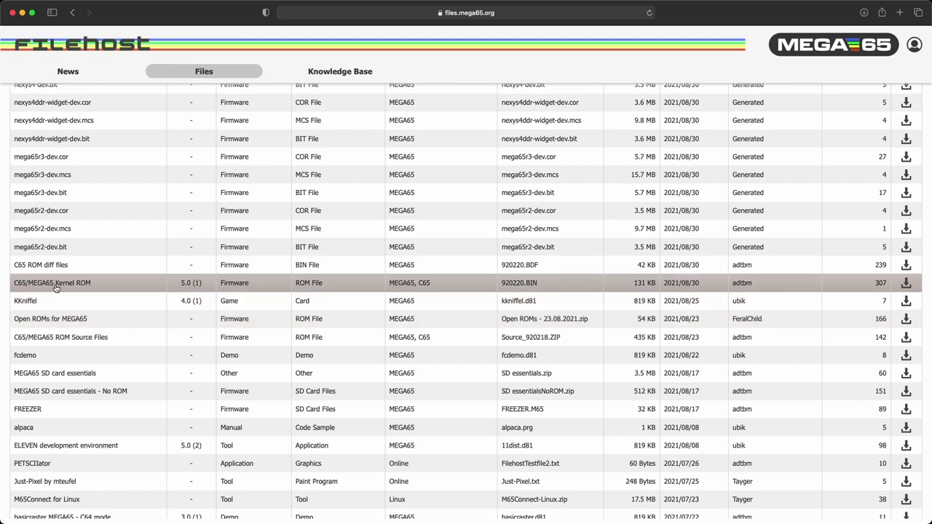
click(102, 289)
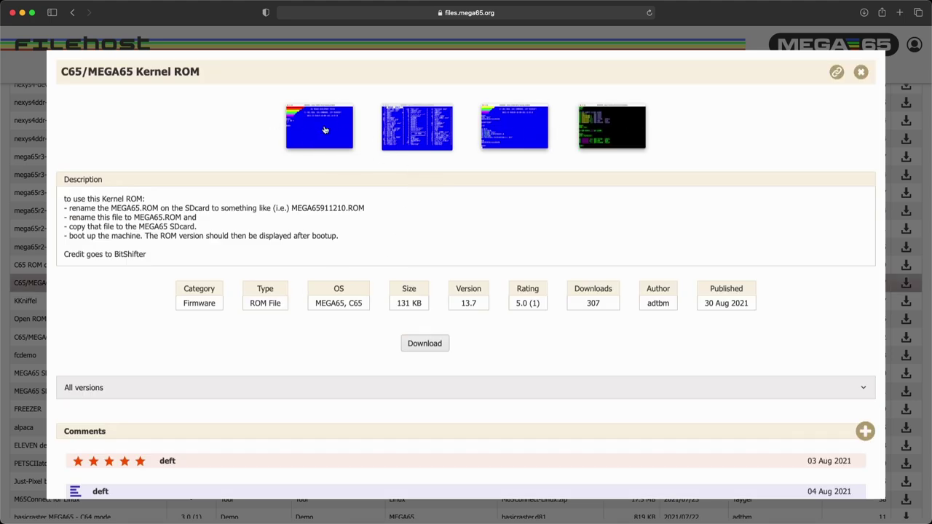
Step: View the four Kernel ROM screenshots full size
click(325, 129)
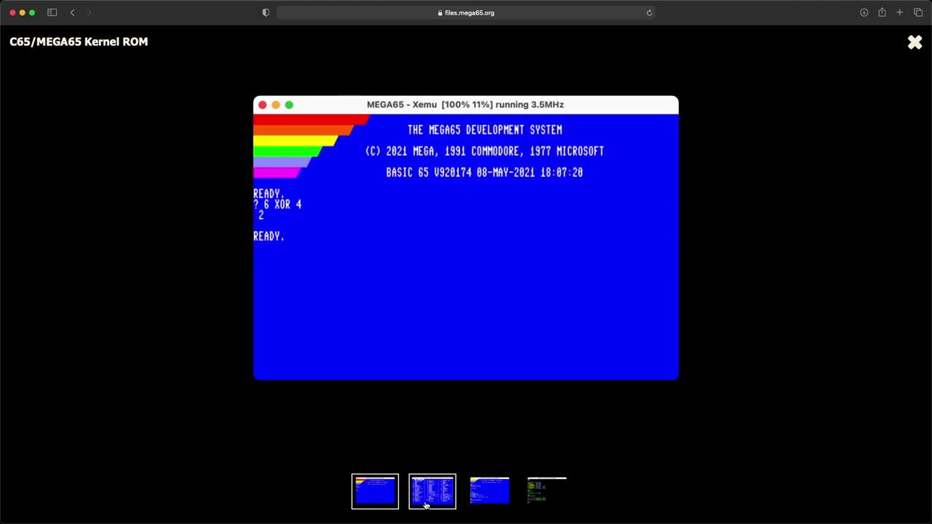
click(426, 505)
click(481, 495)
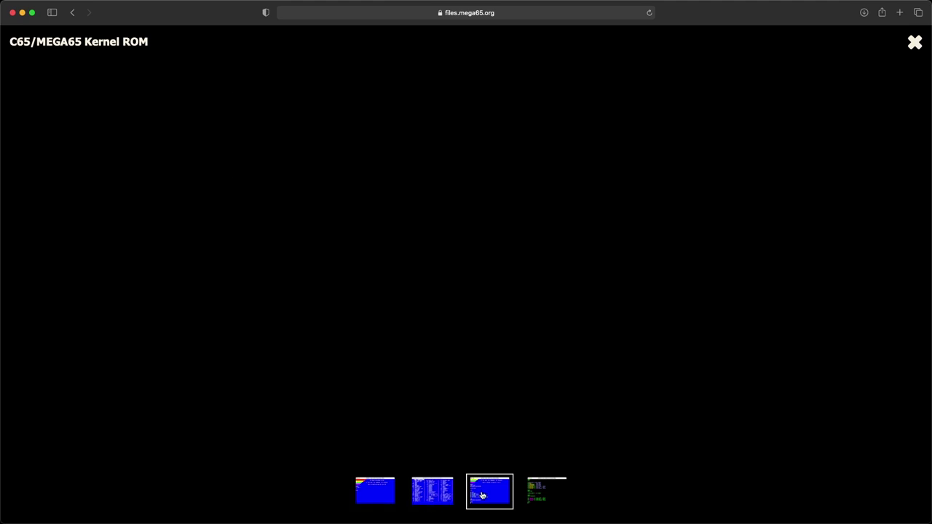
click(539, 495)
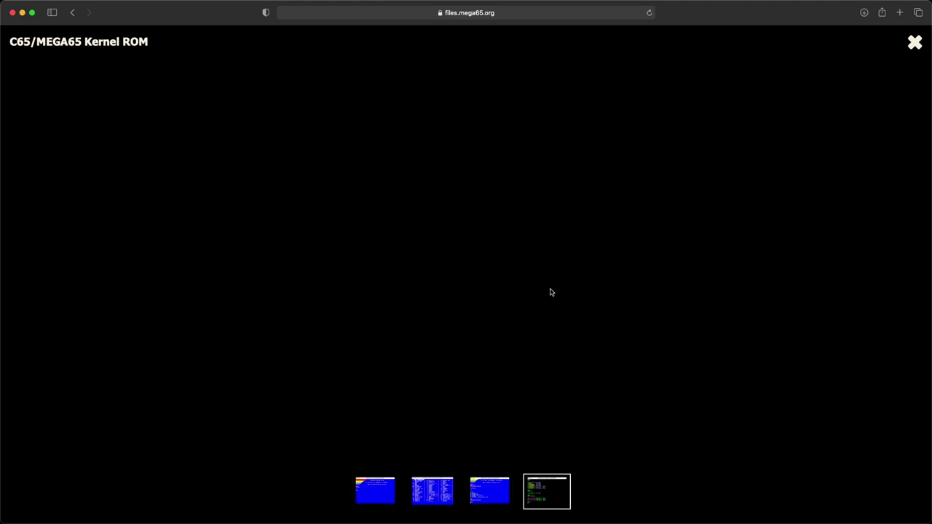
Step: Close the screenshot viewer and download the Kernel ROM file
click(914, 43)
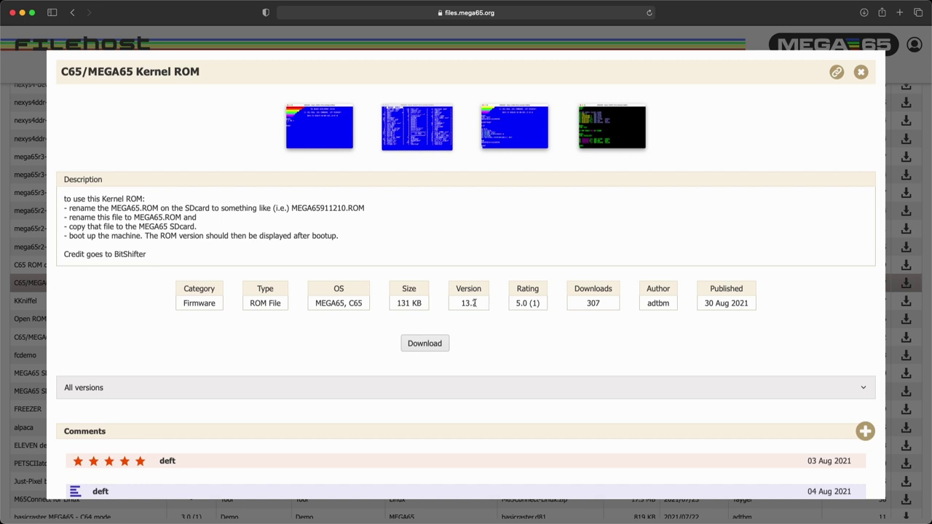
click(426, 345)
click(22, 13)
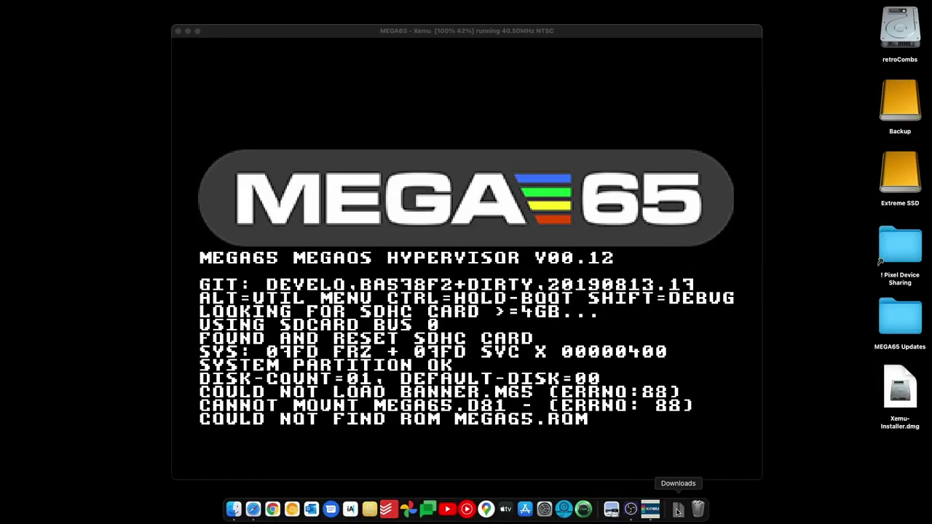
Step: Copy the downloaded 920220.BIN from Downloads onto the desktop
click(678, 509)
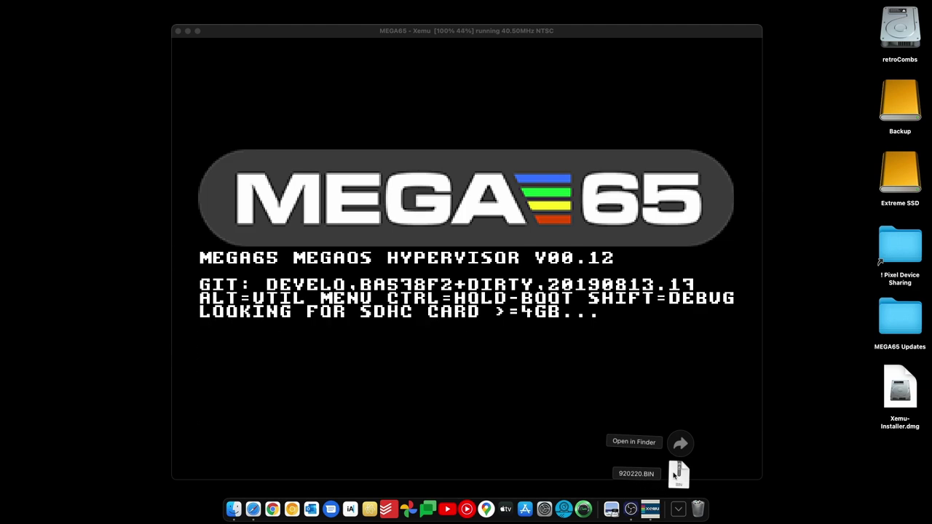
click(680, 443)
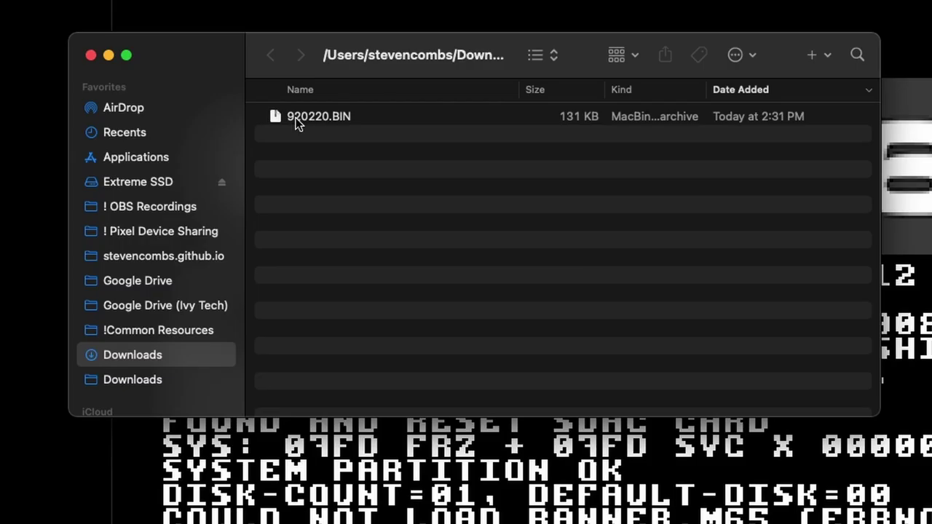
scroll(296, 124, up, 1)
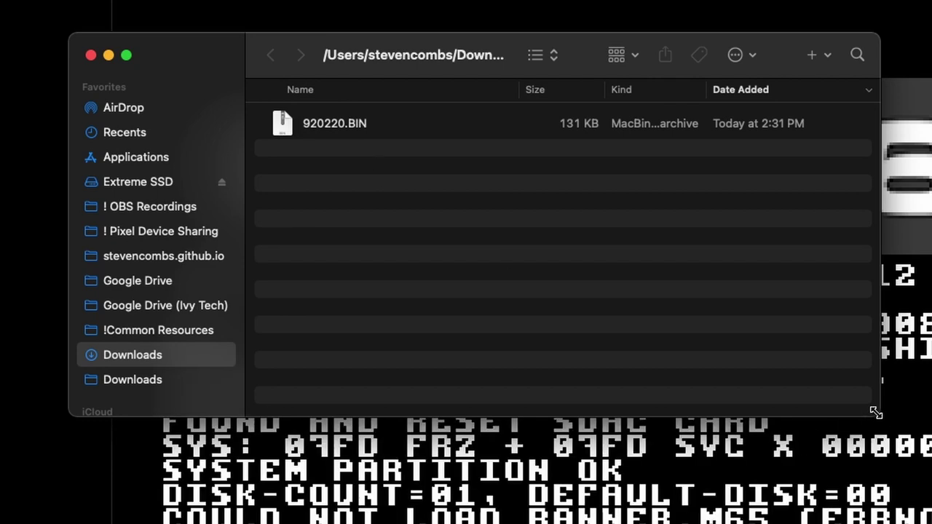
click(284, 124)
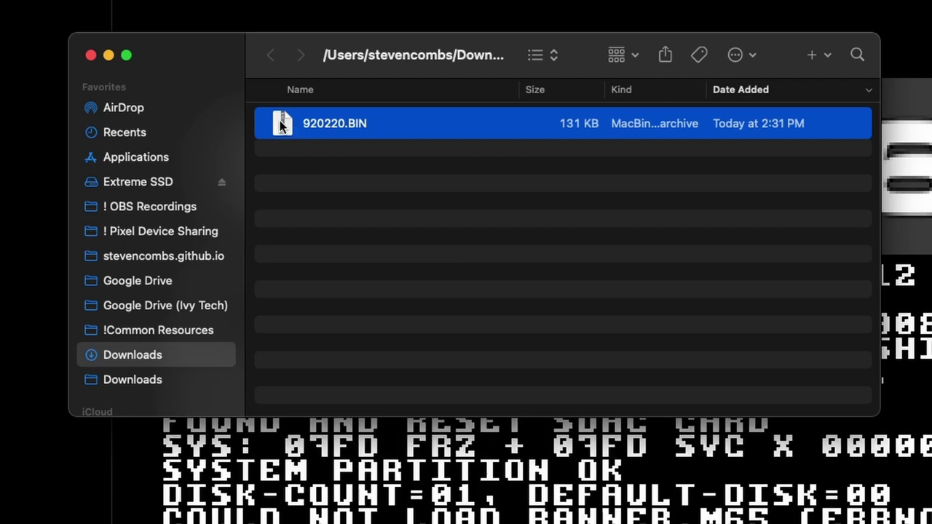
click(313, 255)
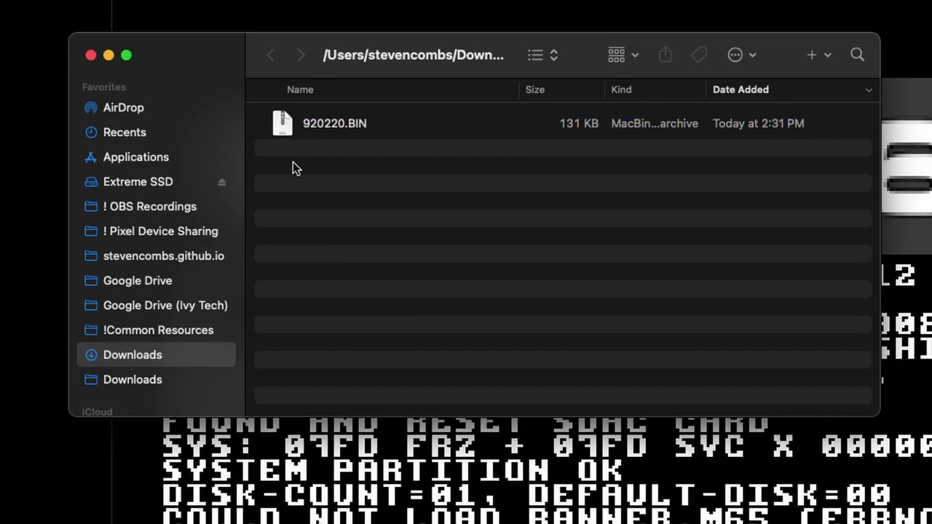
drag(284, 125, 877, 462)
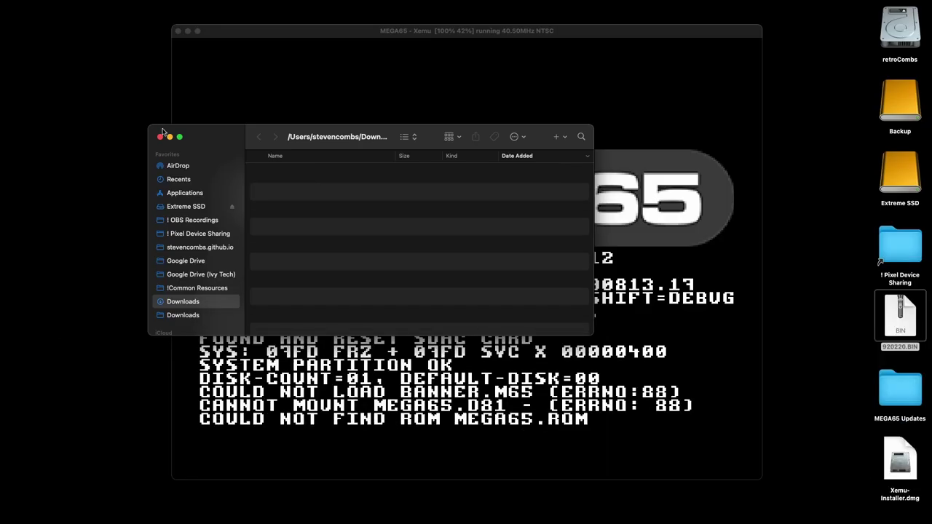
click(161, 136)
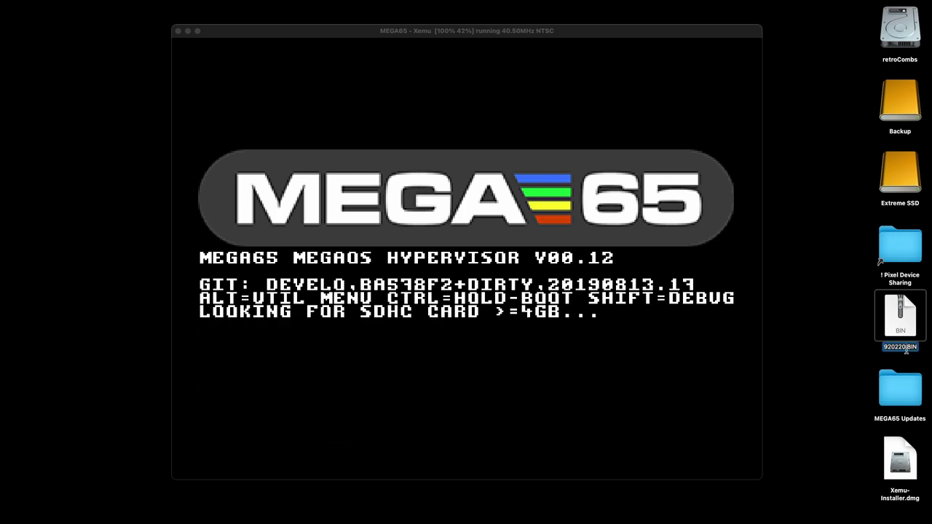
Step: Rename the desktop file 920220.BIN to MEGA65.ROM
click(906, 349)
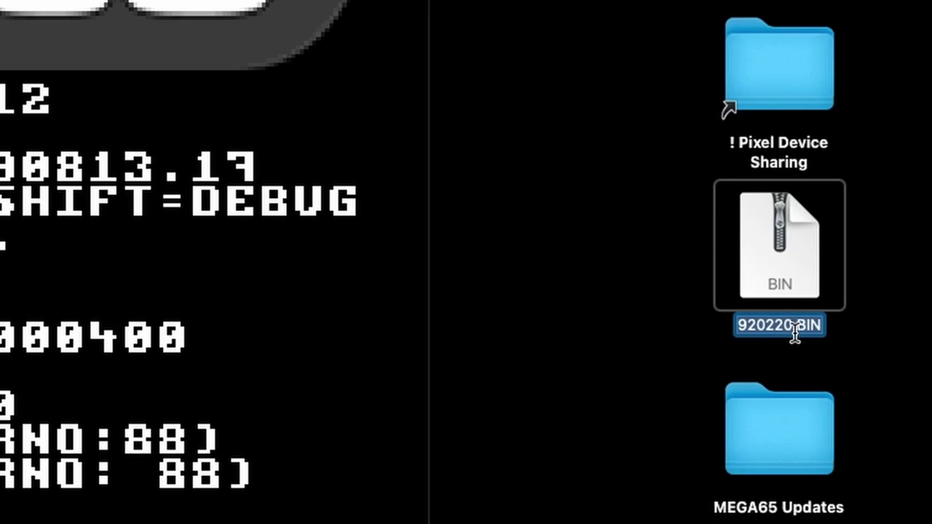
text(MEGA)
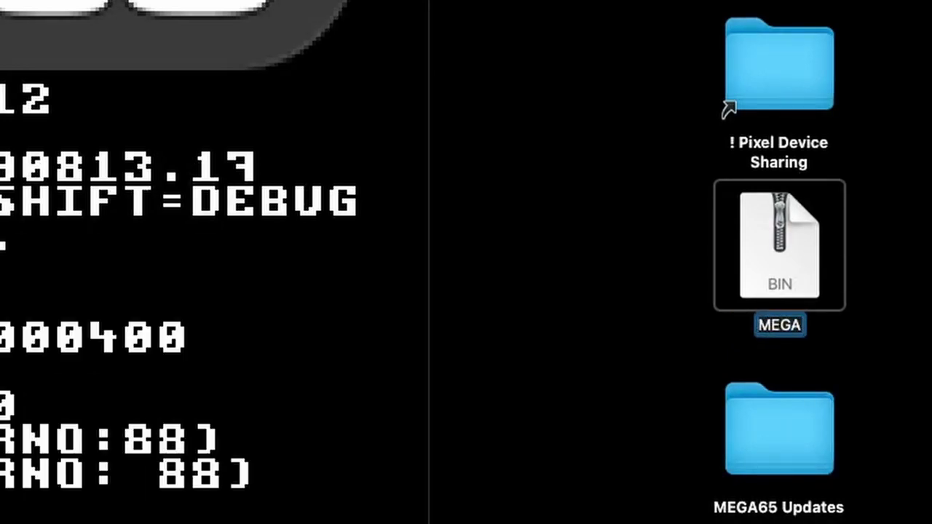
text(65.ROM)
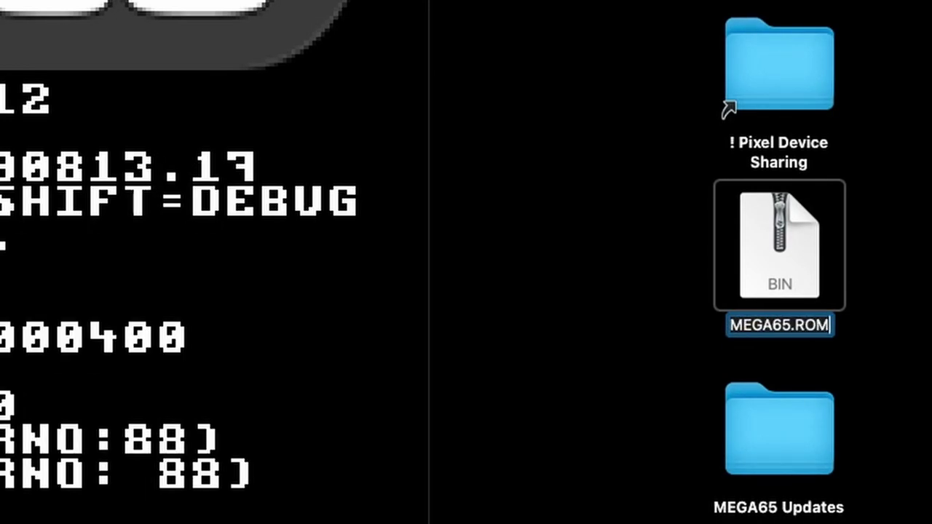
key(Return)
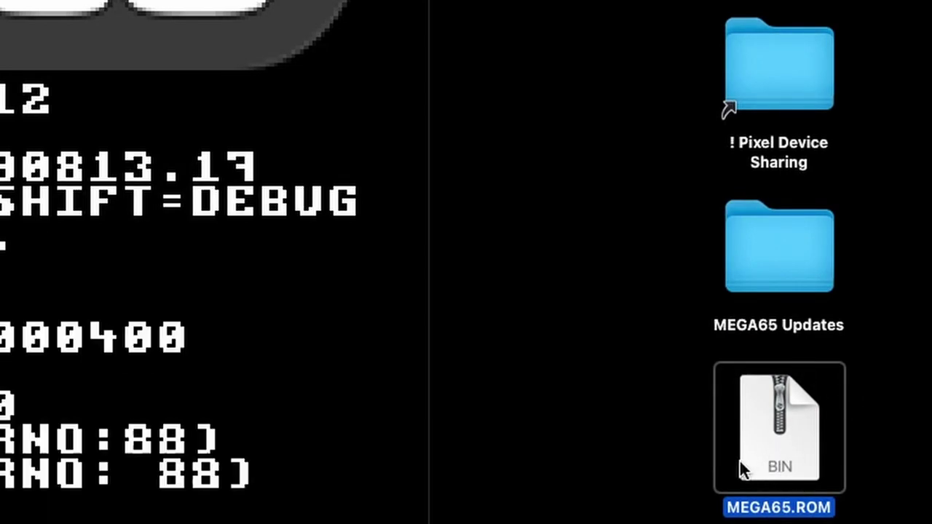
click(688, 457)
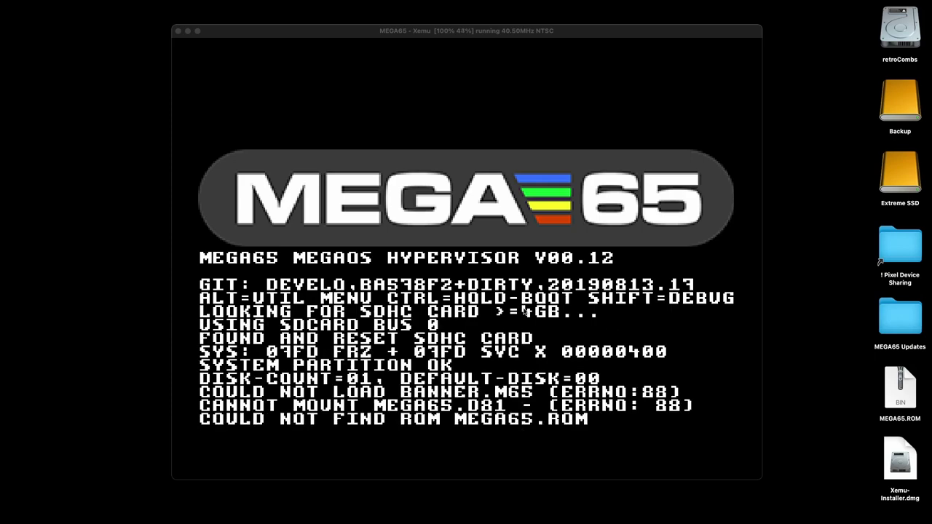
right_click(525, 310)
Step: Update the SD image's system files from Desktop/MEGA65.ROM and confirm the reset
mouse_move(546, 348)
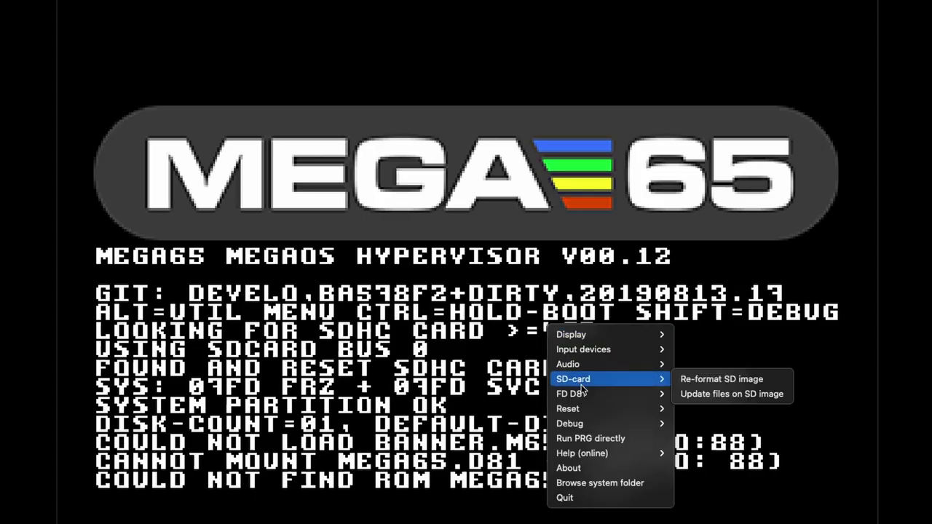
click(696, 394)
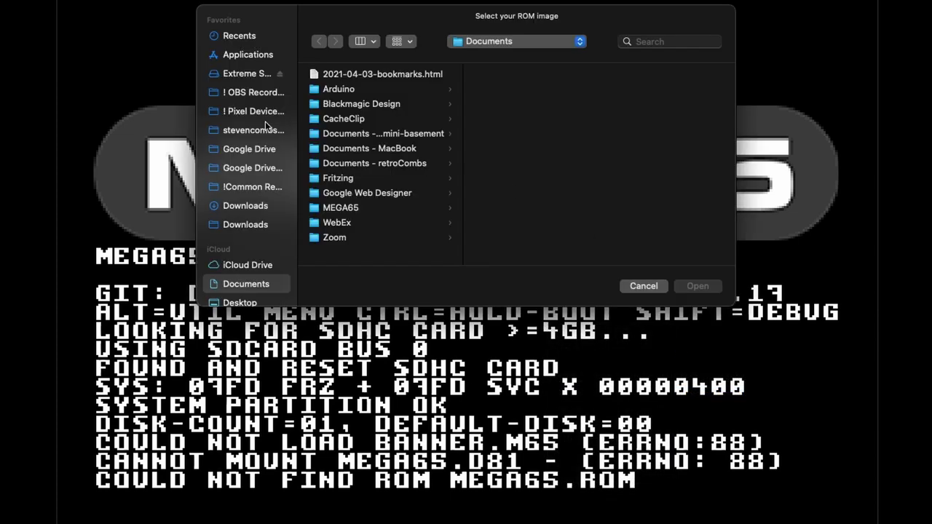
click(239, 301)
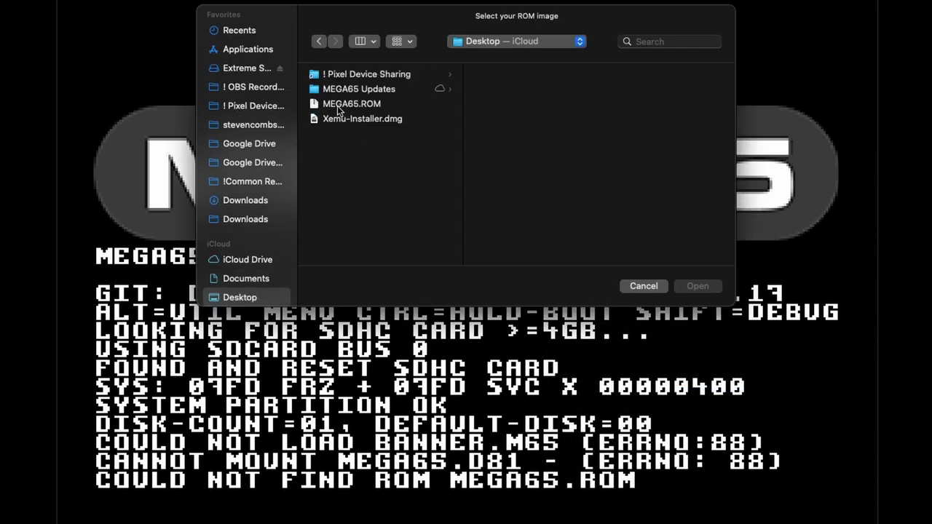
click(346, 104)
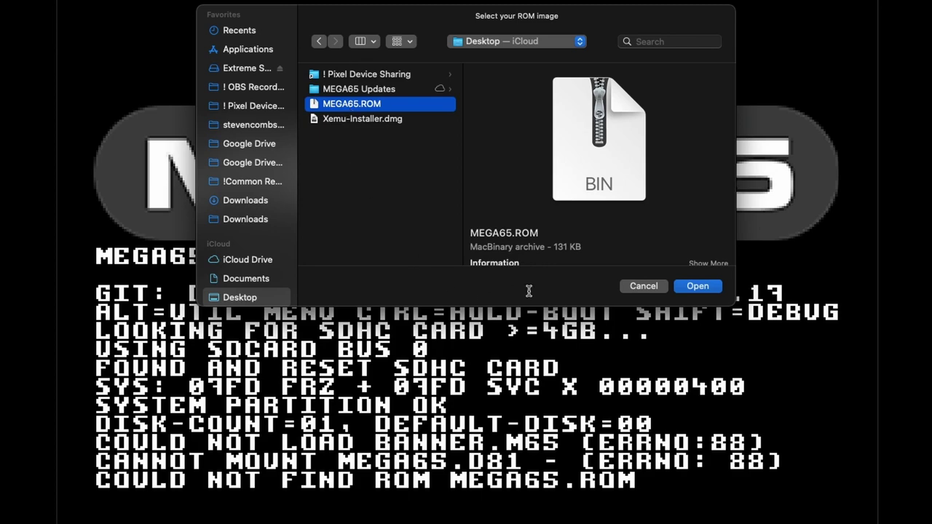
click(696, 286)
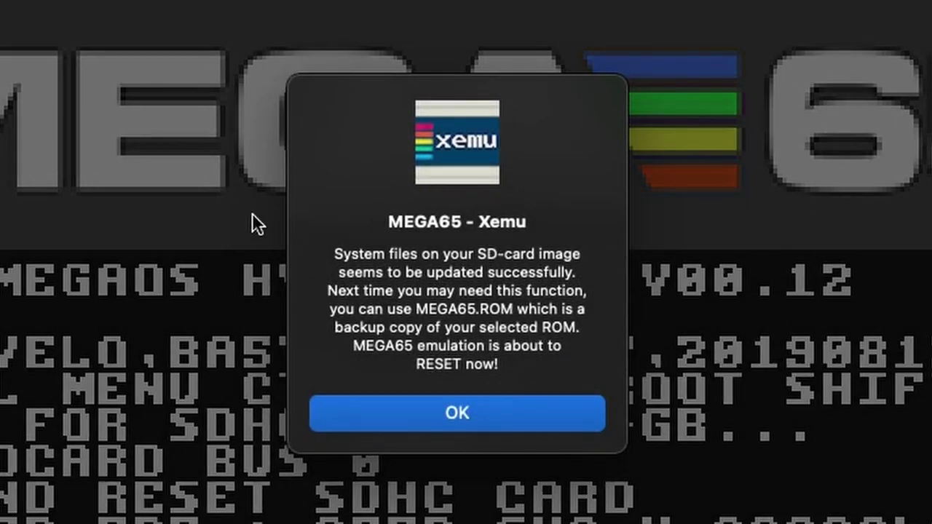
click(405, 411)
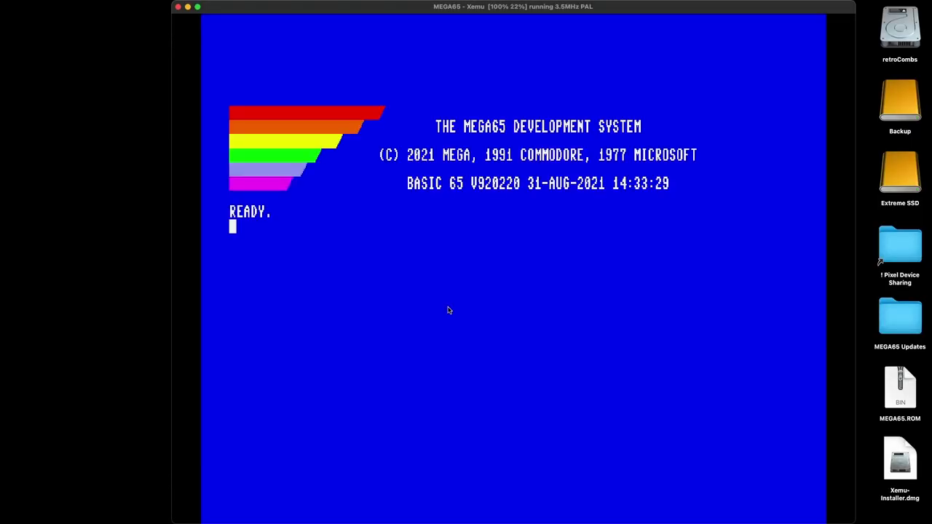
Step: Move and shrink the emulator window on the desktop
drag(341, 8, 332, 7)
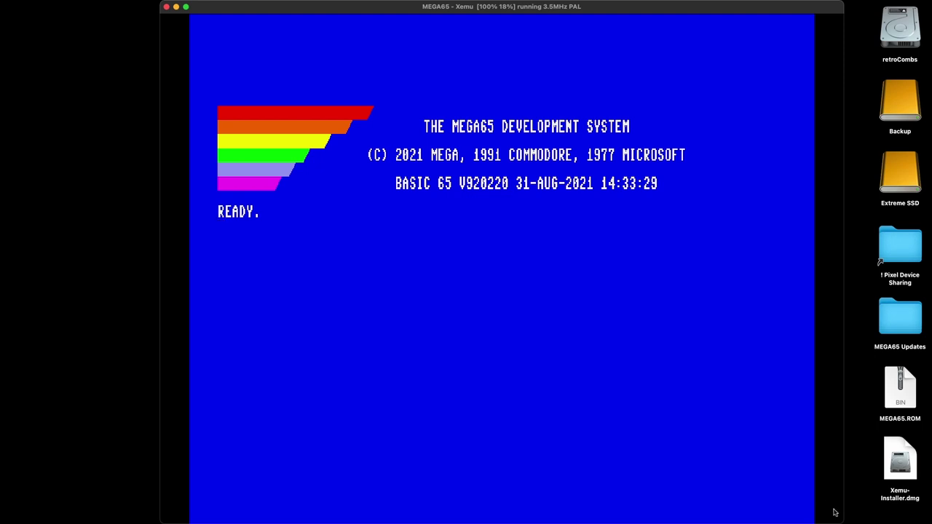
drag(844, 520, 747, 488)
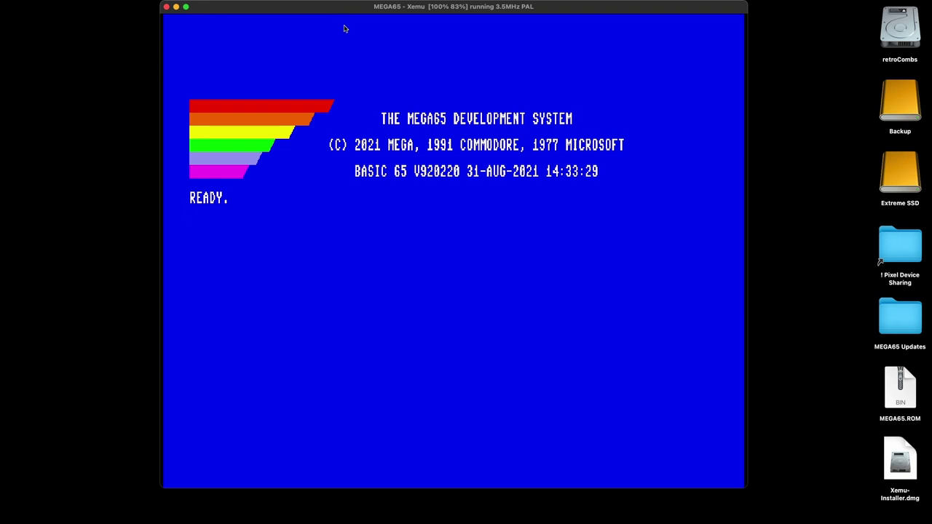
drag(328, 12, 339, 25)
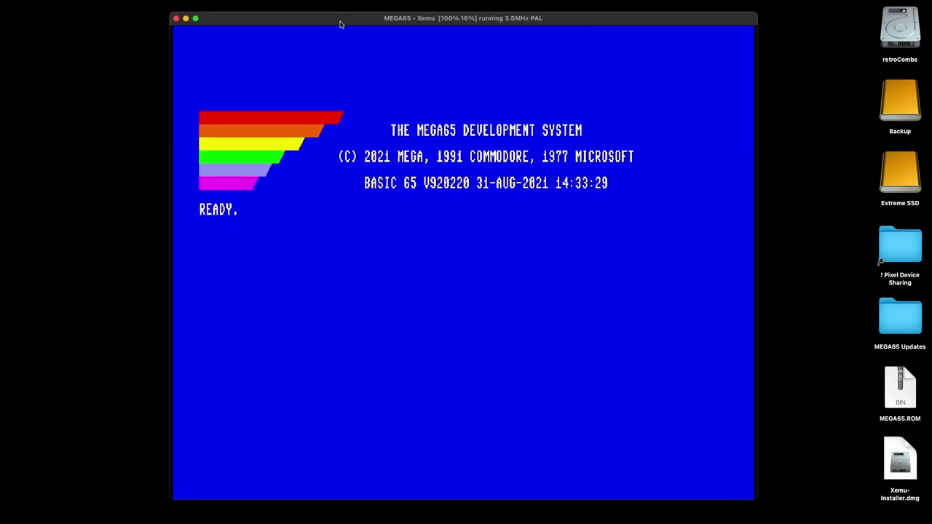
Step: Enter BASIC lines 10 PRINT "RETROCOMBS "; and 20 GOTO 10
text(1-)
key(BackSpace)
text(-0)
key(BackSpace)
key(BackSpace)
text(PRIN)
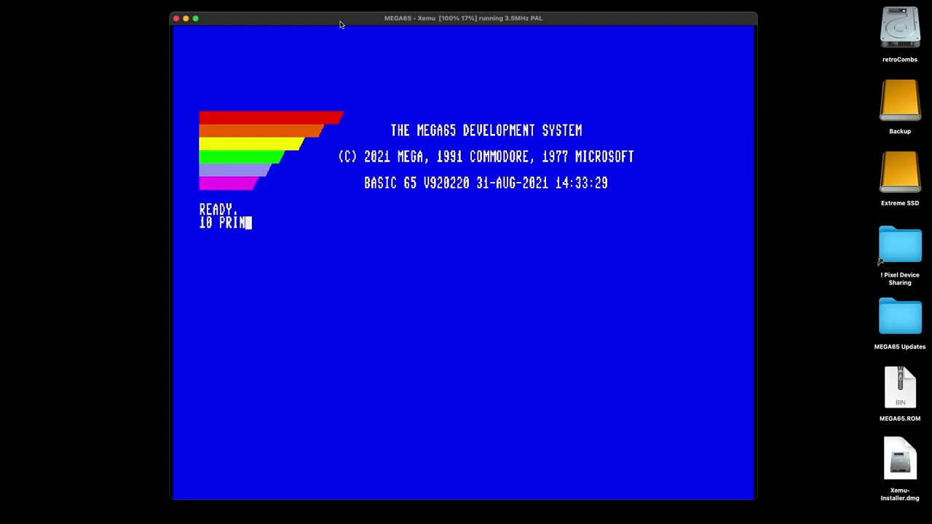
text(T "RETROCOMBS )
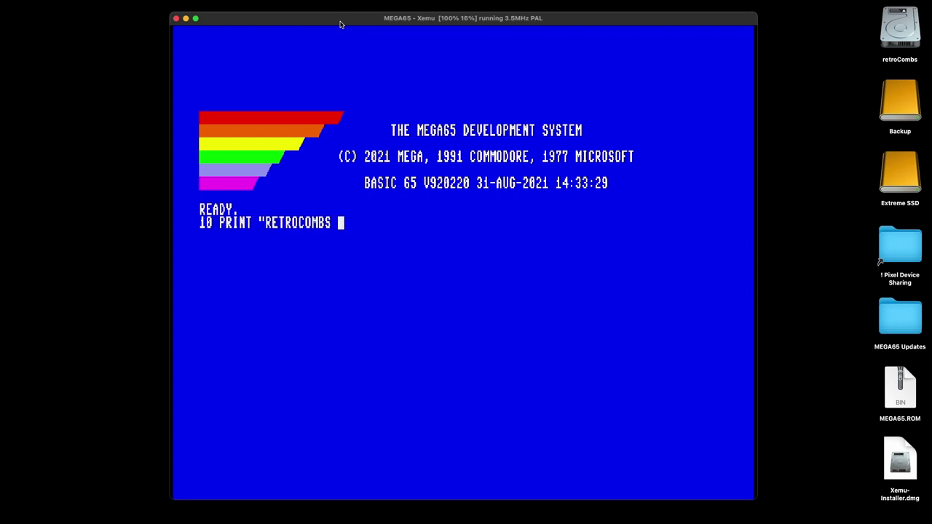
text(";)
key(Return)
text(20 GOTO 10)
key(Return)
Step: List the program and break out of the running RETROCOMBS loop
text(LIST)
key(Return)
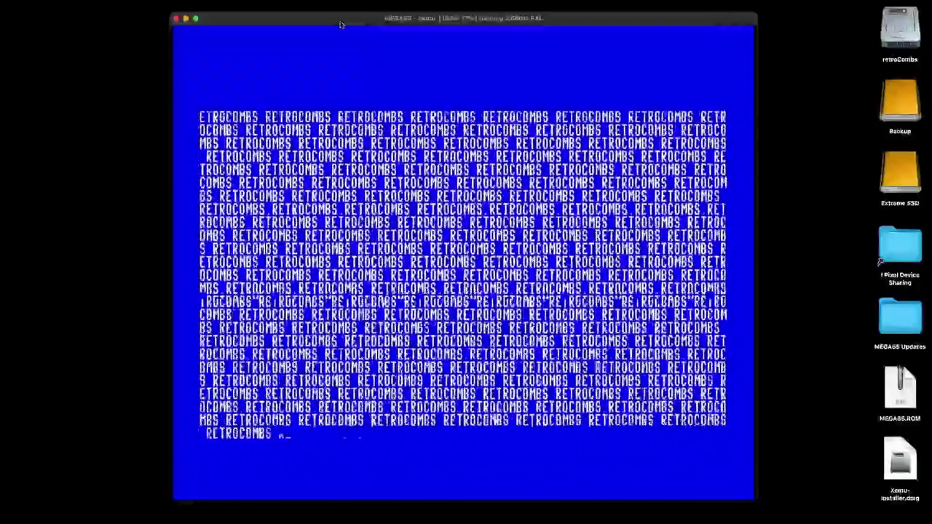
key(Escape)
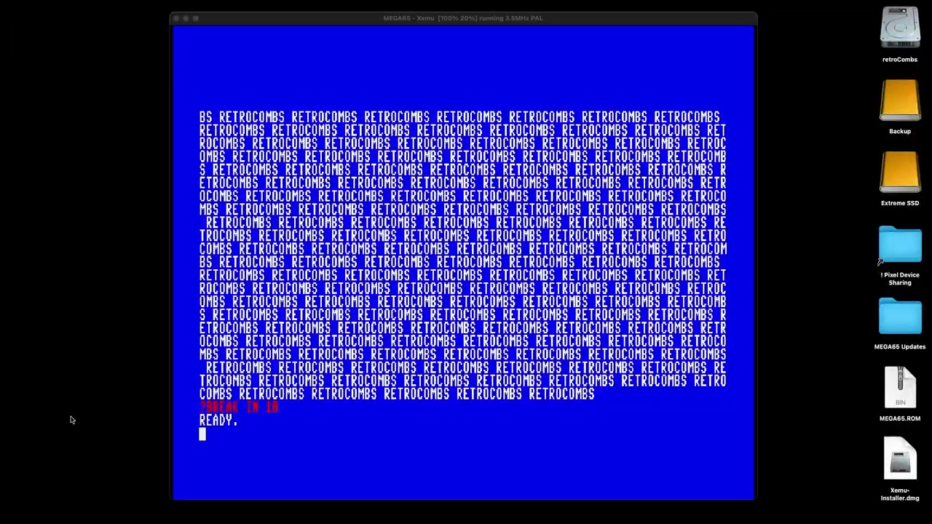
mouse_move(271, 518)
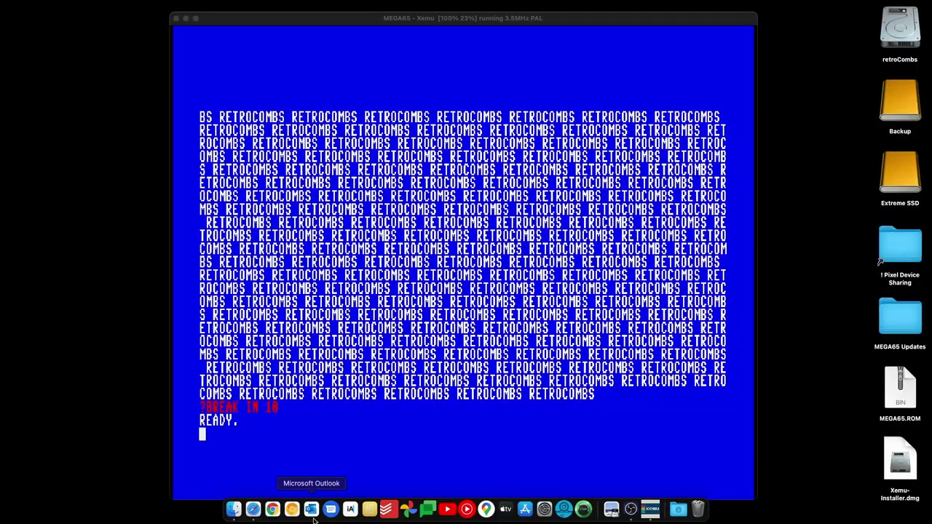
Step: Close the Kernel ROM details and download Open ROMs for MEGA65 version 1.3
click(253, 509)
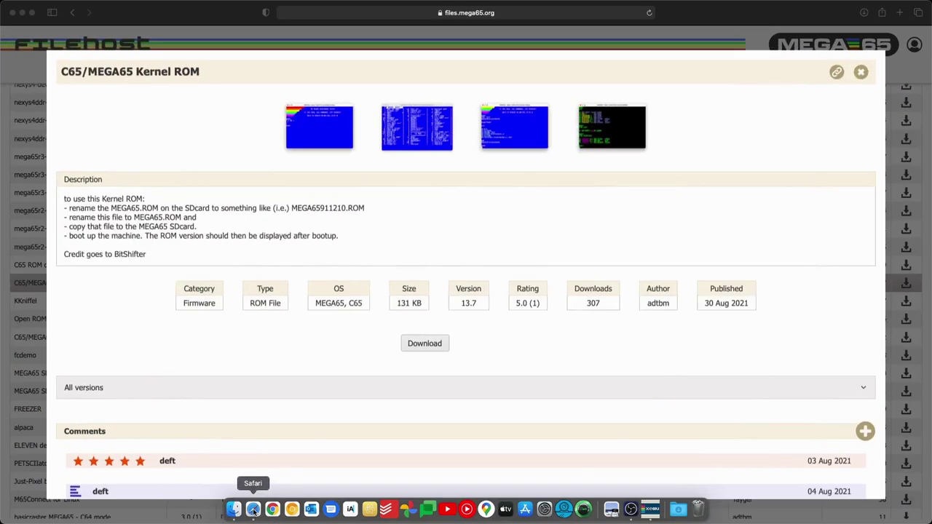
click(860, 73)
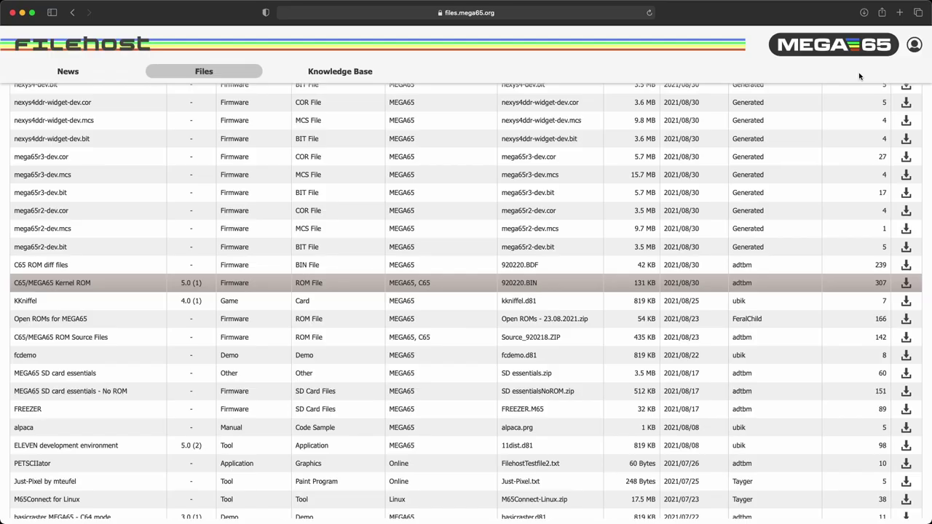
click(77, 318)
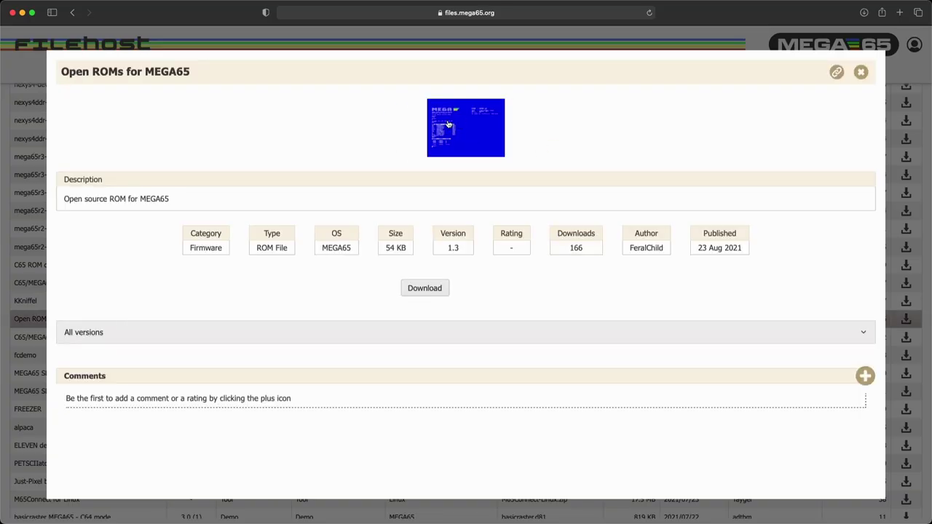
click(426, 290)
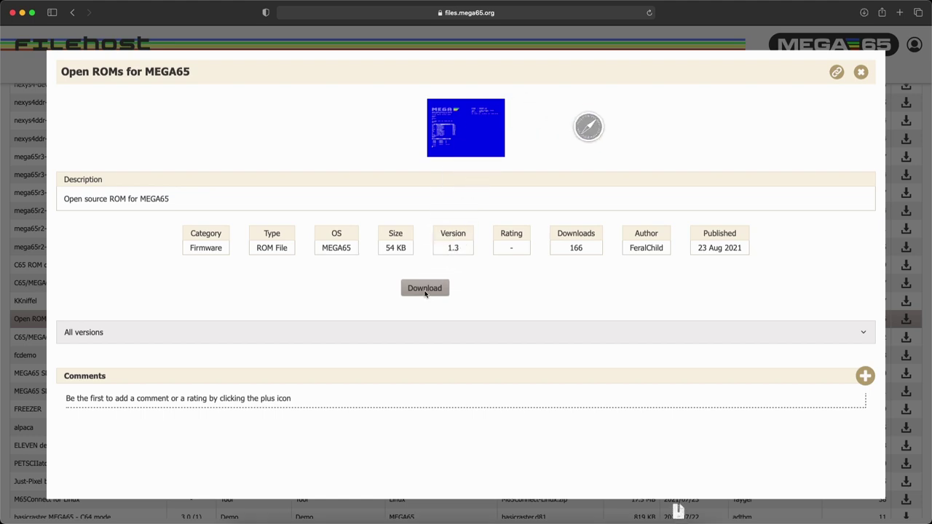
Step: Extract the Open ROMs zip and move mega65.rom to the top level of Downloads
click(22, 13)
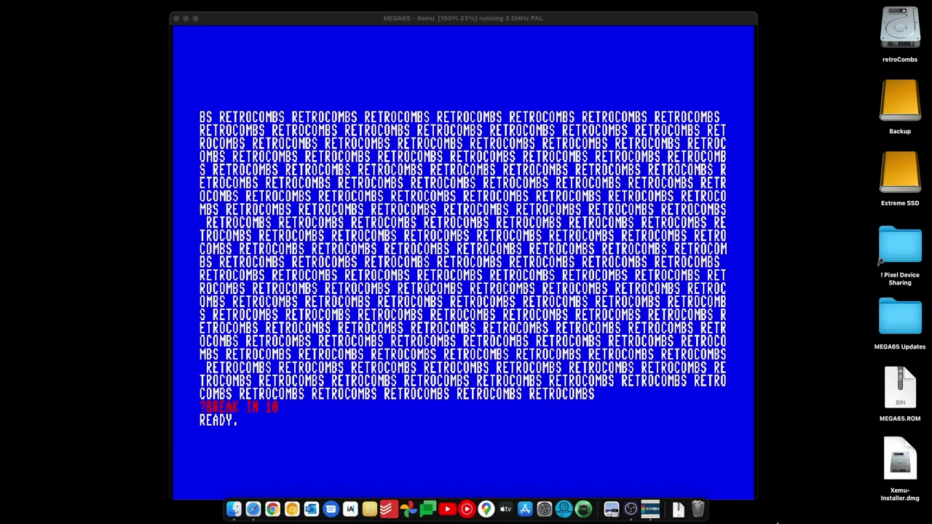
click(678, 510)
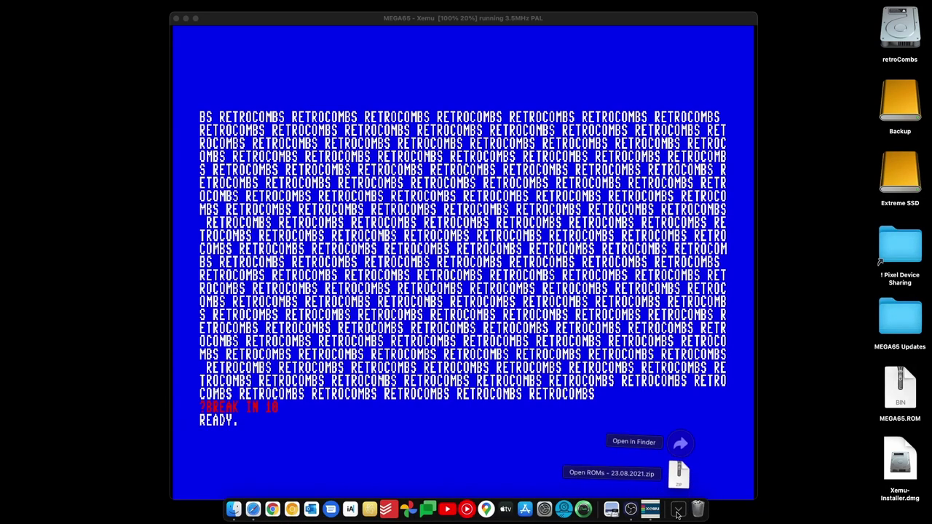
click(680, 444)
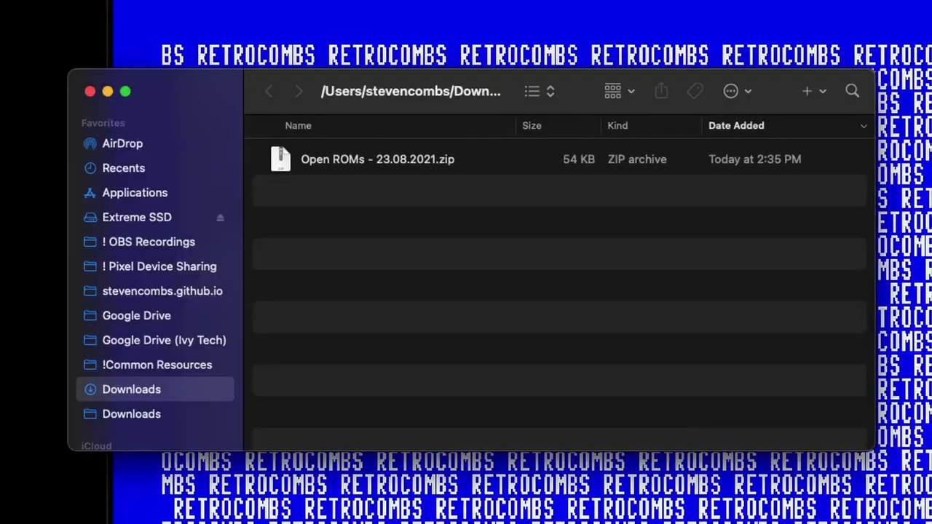
double_click(335, 162)
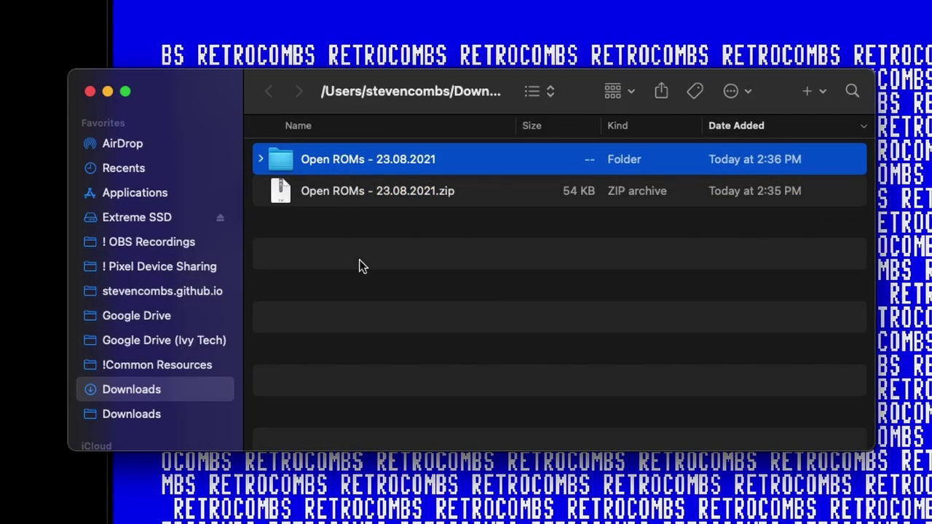
click(260, 160)
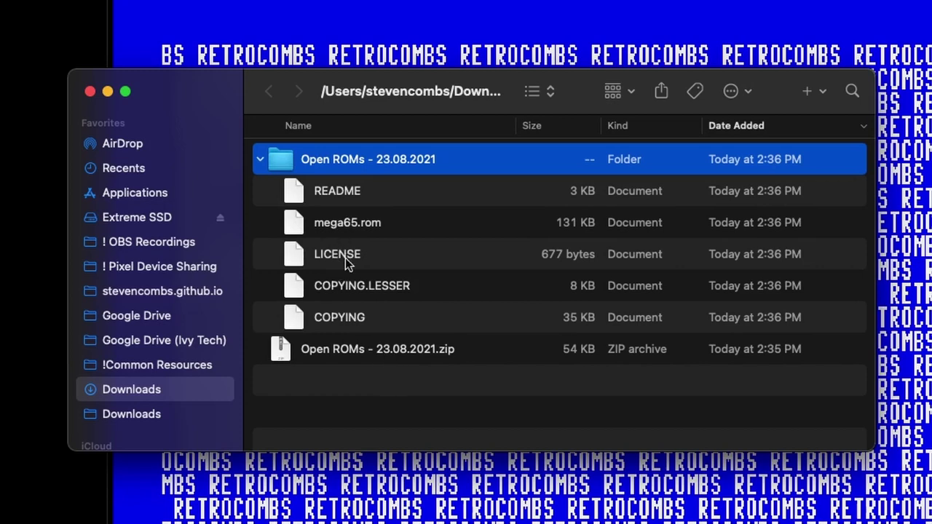
click(339, 396)
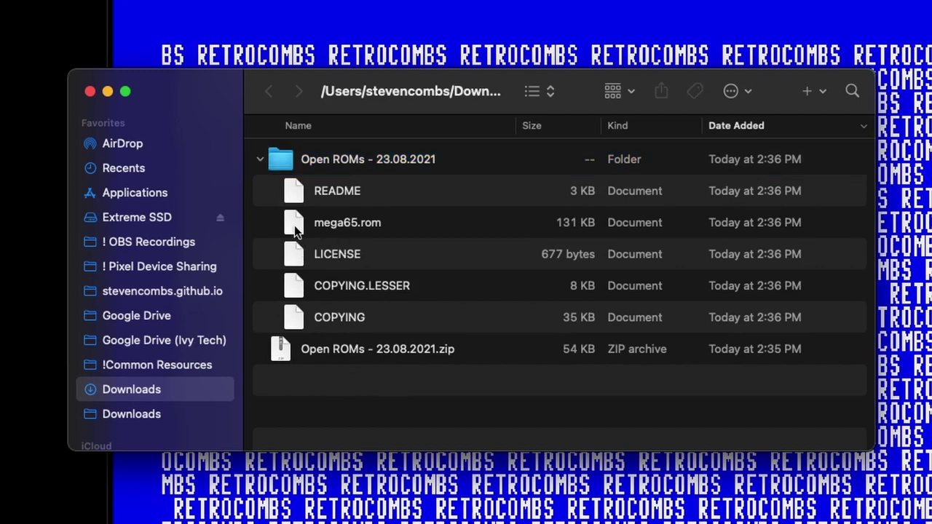
drag(295, 229, 364, 429)
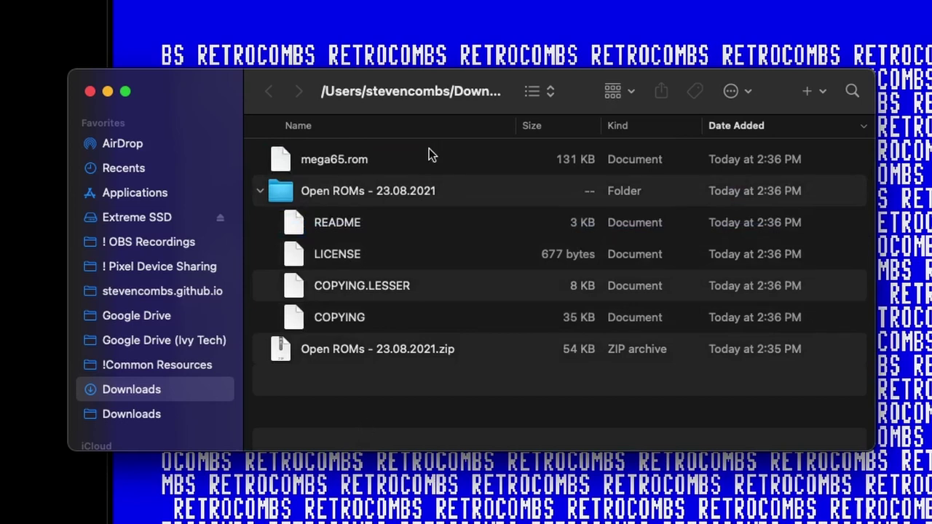
click(90, 91)
click(461, 225)
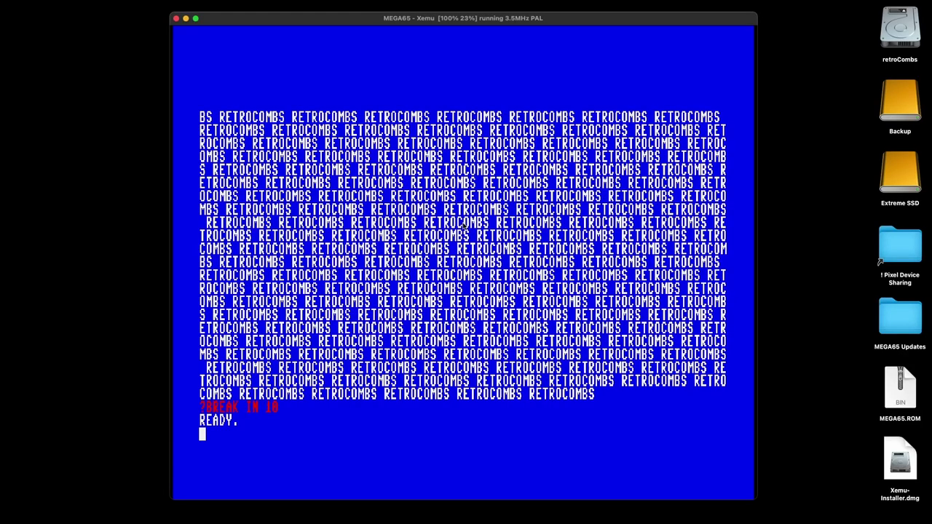
Step: Update the SD image's system files from Downloads/mega65.rom and dismiss the success message
right_click(463, 226)
mouse_move(482, 260)
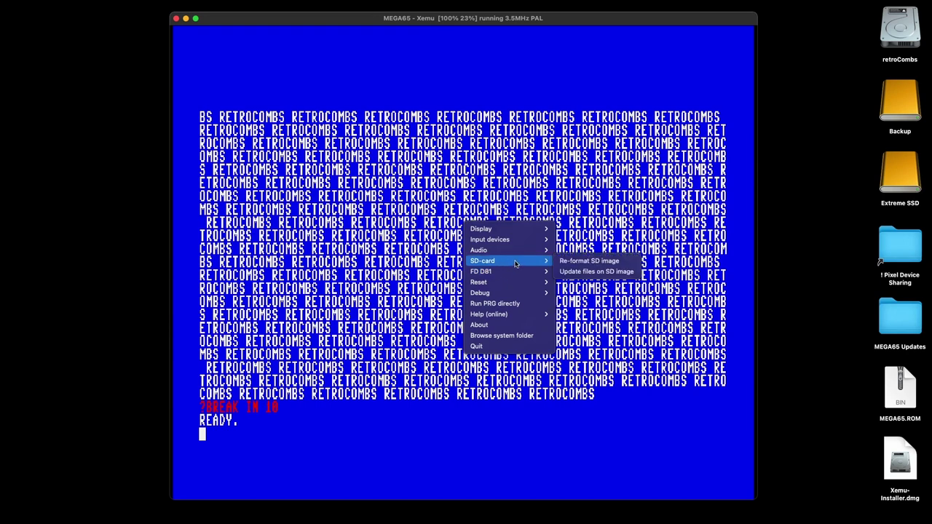
click(566, 272)
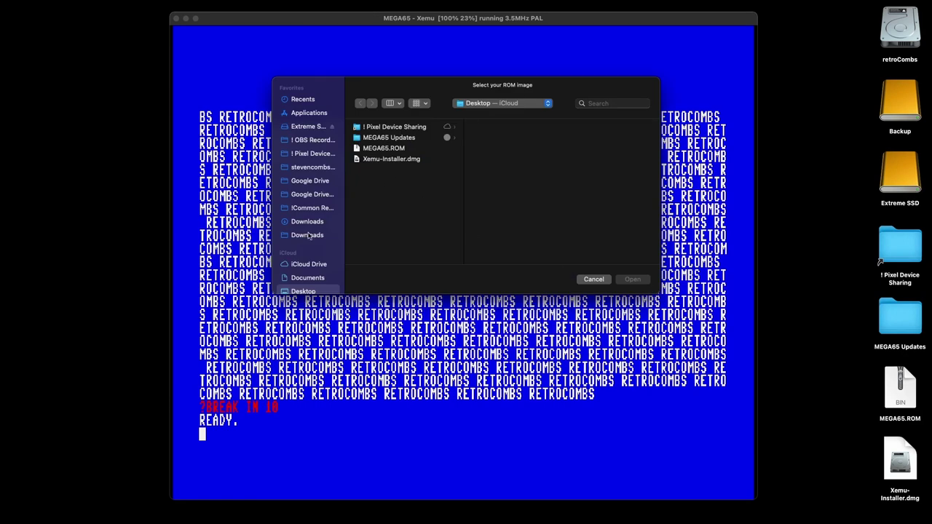
click(307, 222)
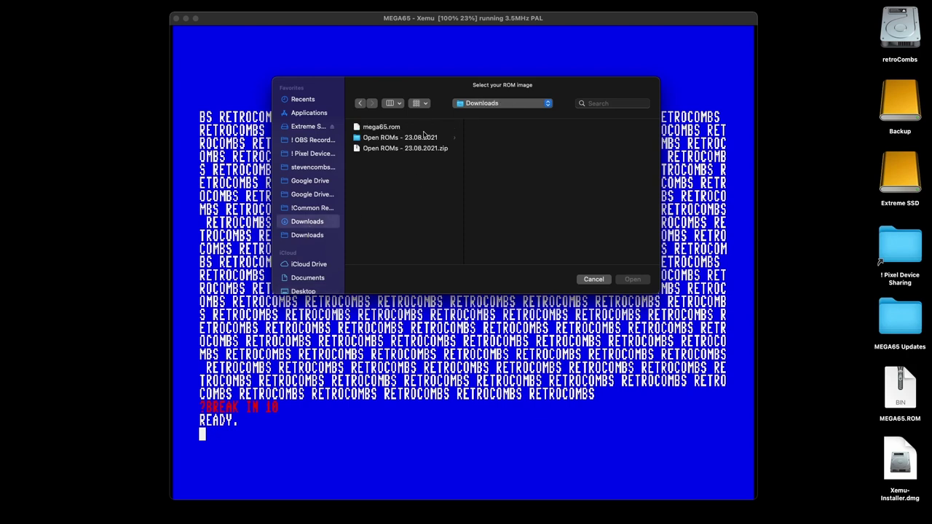
click(391, 130)
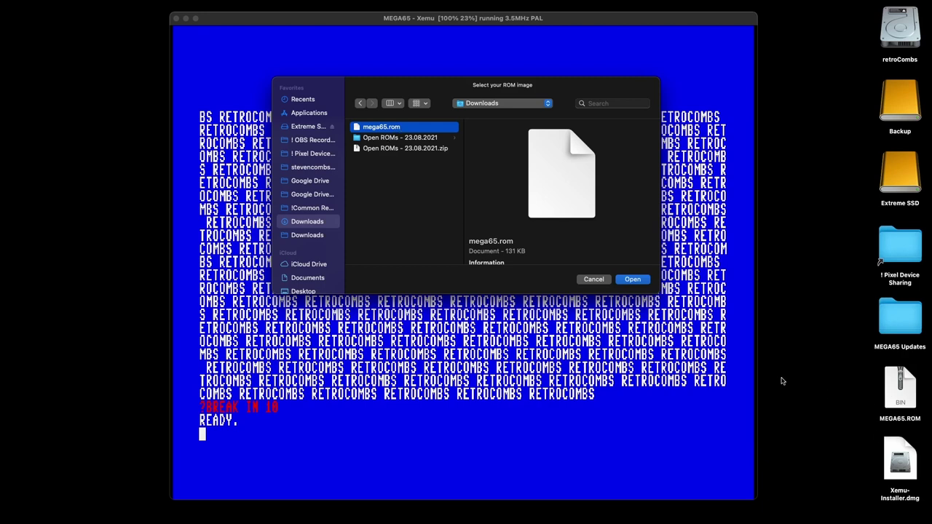
click(633, 280)
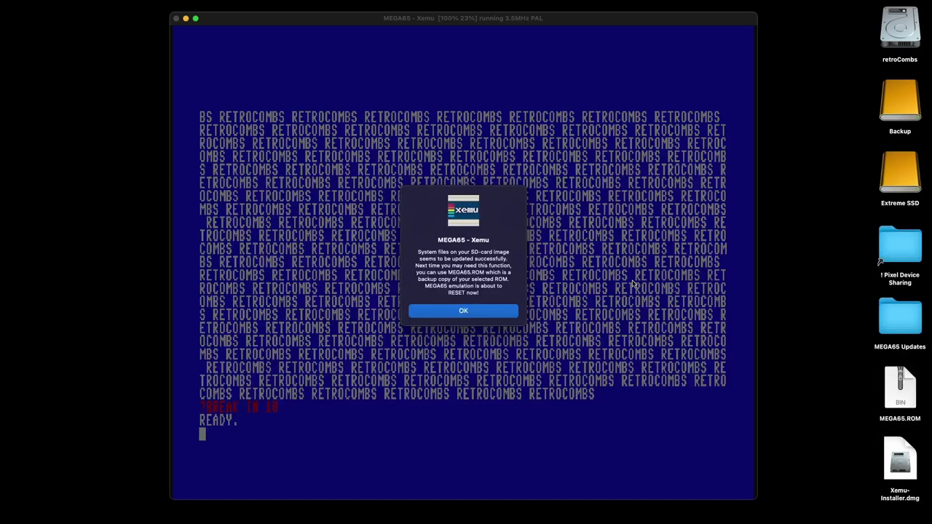
click(440, 314)
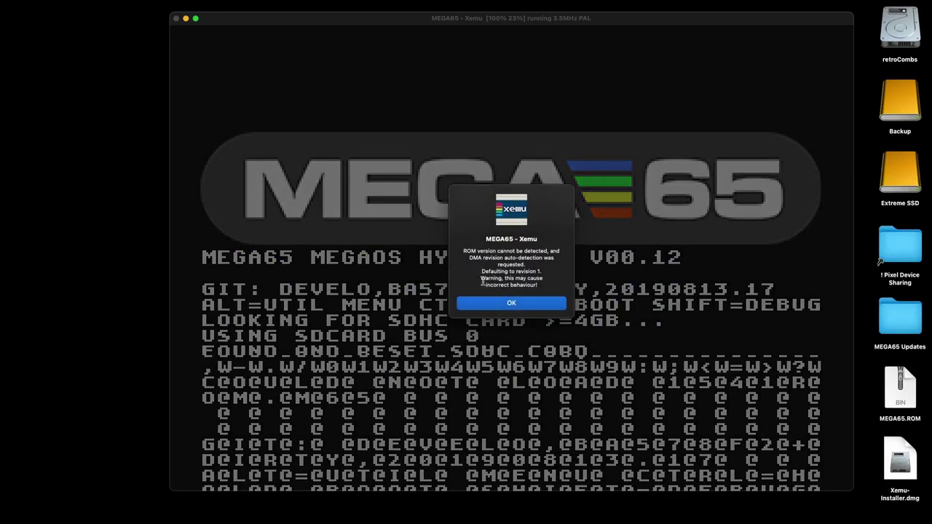
Step: Dismiss the ROM warning, then enter and list the two-line RETROCOMBS program
click(490, 306)
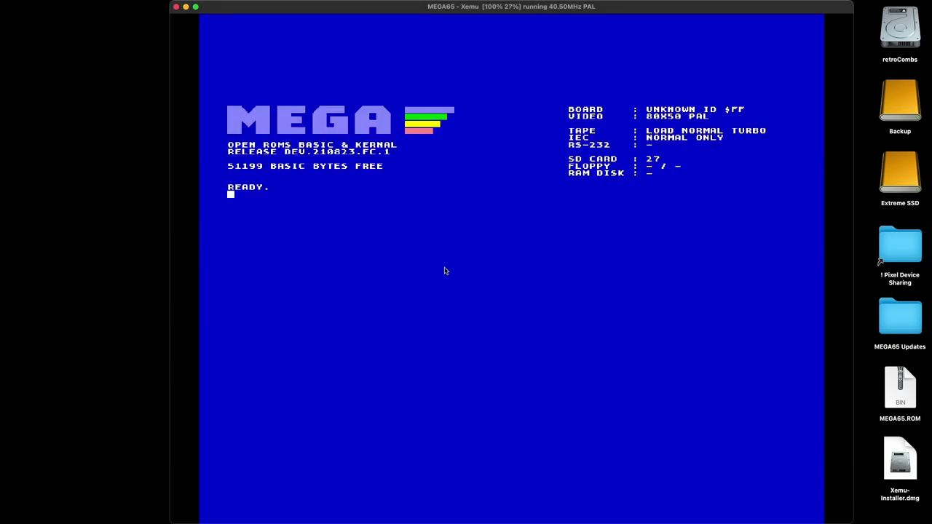
text(10 PRINT "RETROCOMBS)
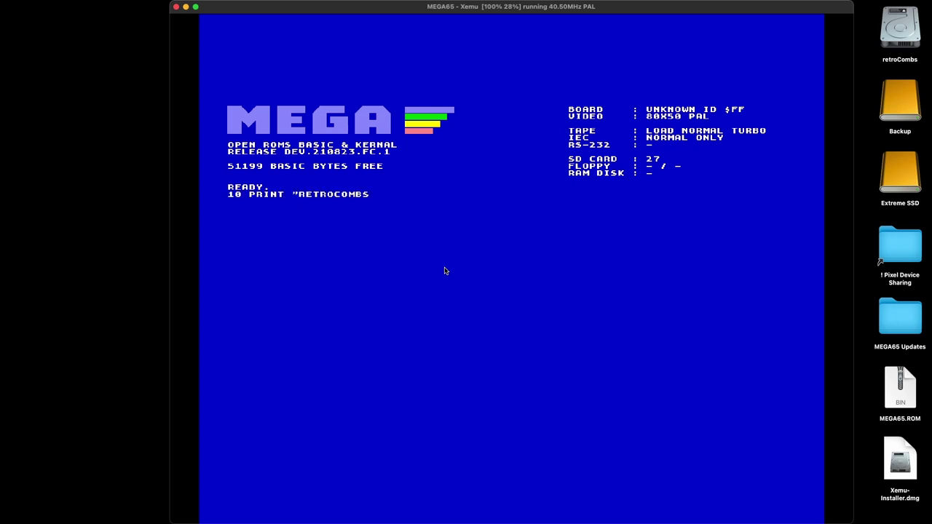
text( "; )
text(20 )
text(GOTO 10 )
text(LIST)
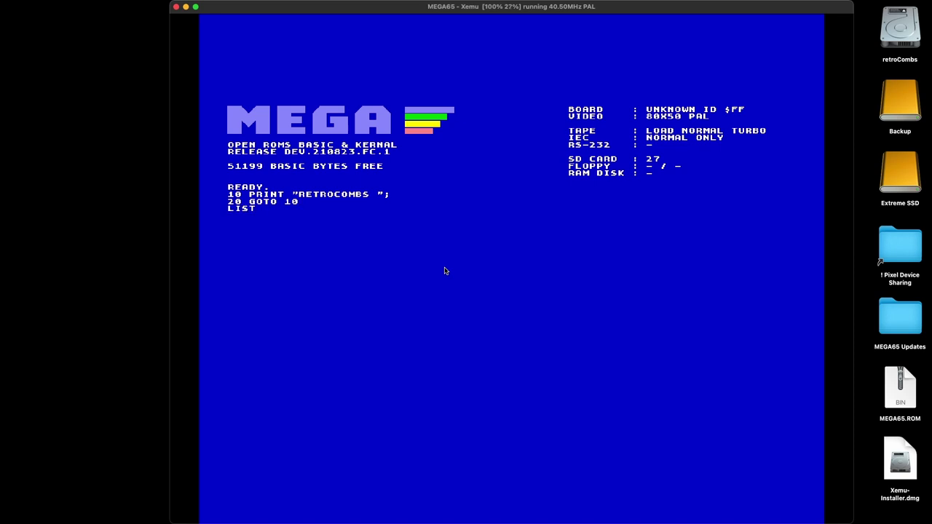
key(Return)
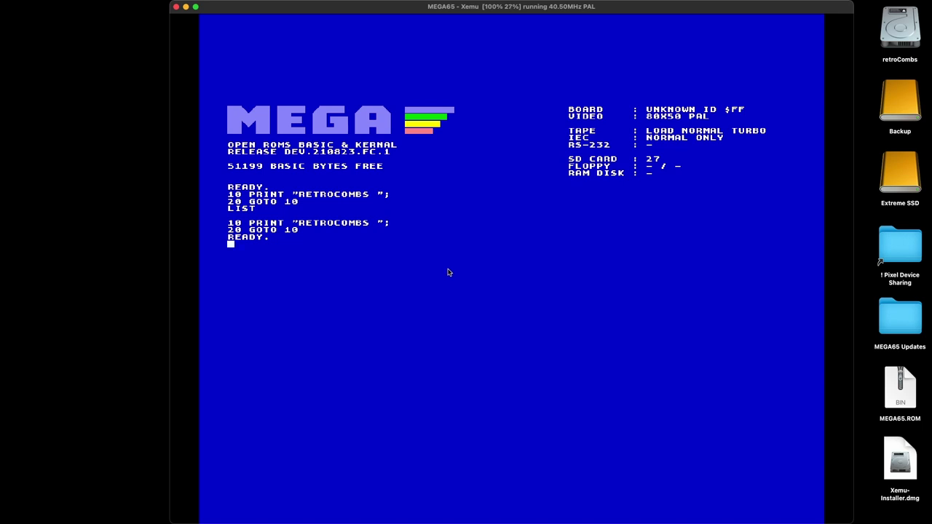
Step: Run the program, which halts with a syntax error, then type LIST
text(RUN)
key(Return)
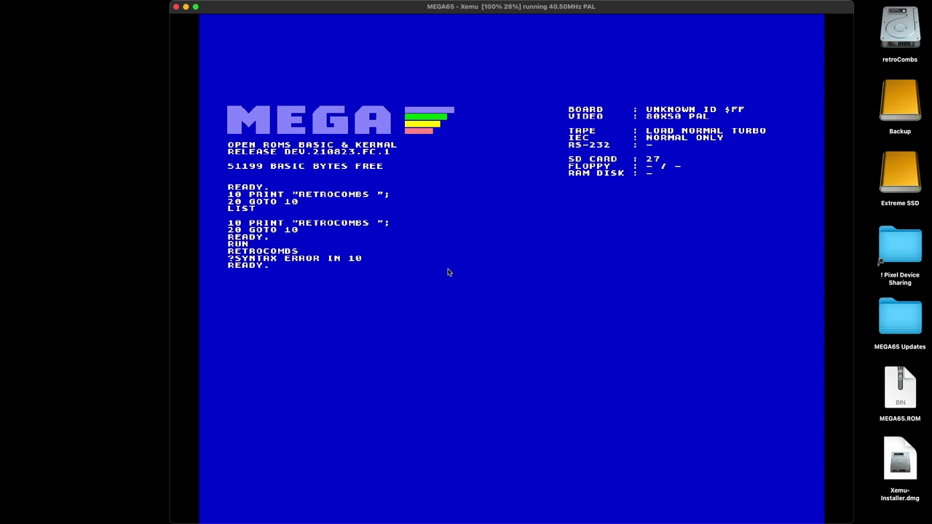
text(LIST)
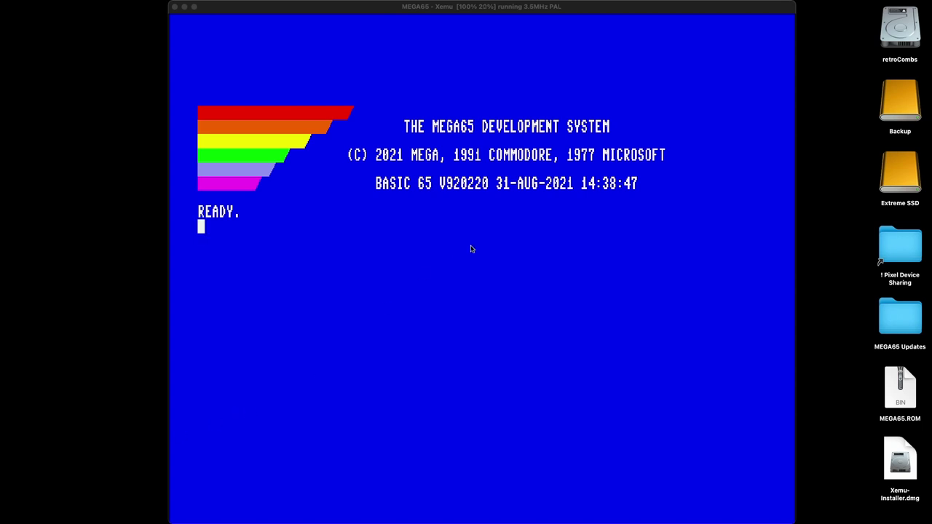
click(494, 240)
Step: Open and dismiss the emulator menu, then check the xmega65 application menu
right_click(493, 240)
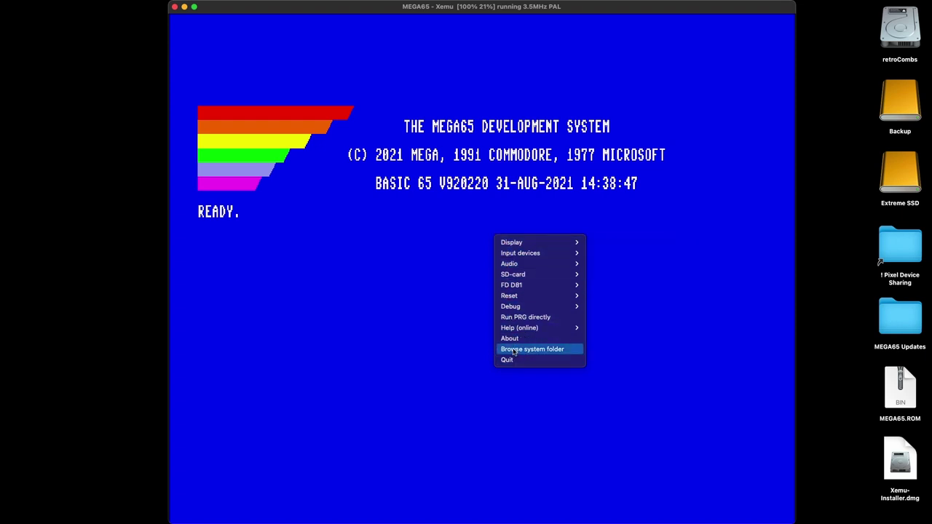
click(779, 116)
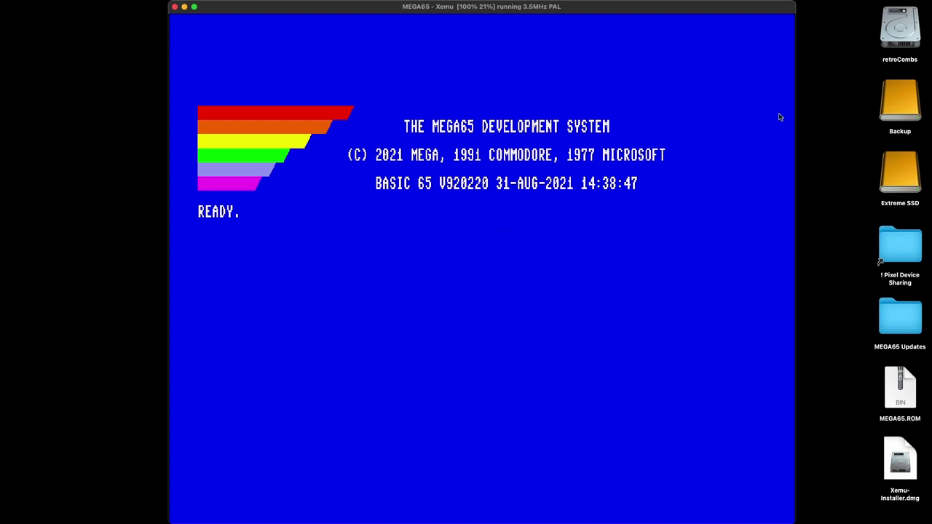
mouse_move(78, 9)
click(44, 6)
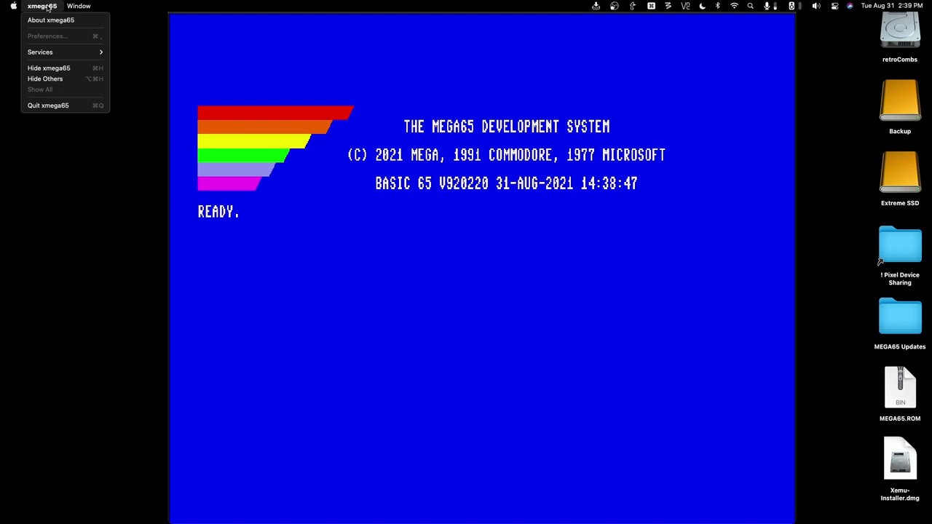
Step: Switch the emulator to fullscreen via Display > Window size / fullscreen
right_click(448, 284)
mouse_move(470, 291)
mouse_move(548, 291)
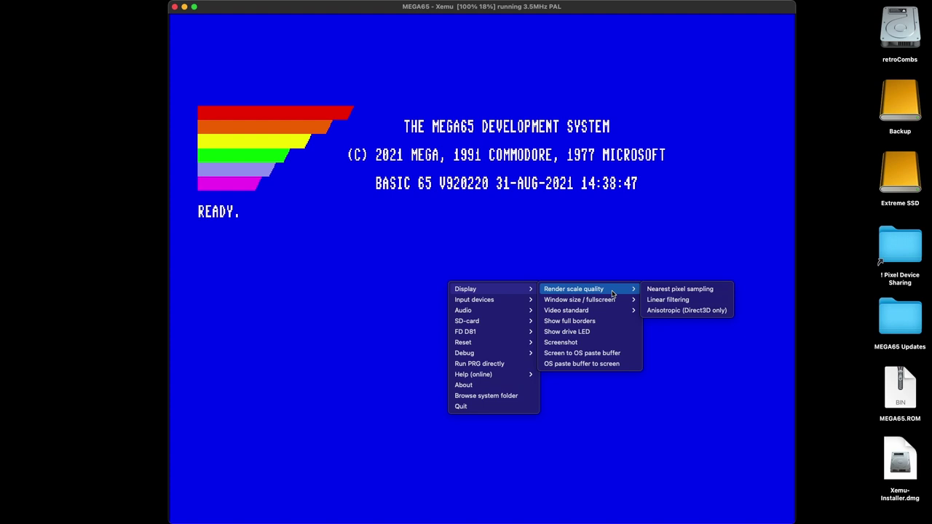
mouse_move(613, 302)
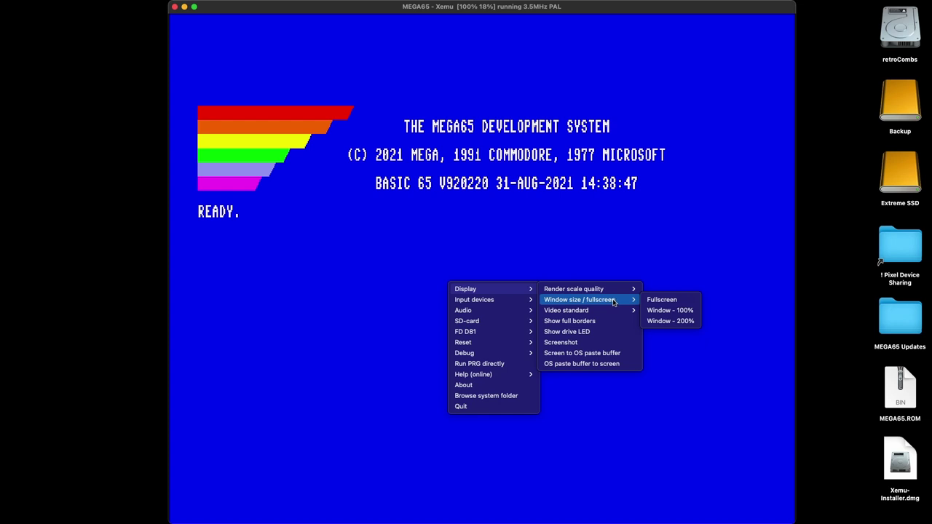
click(655, 299)
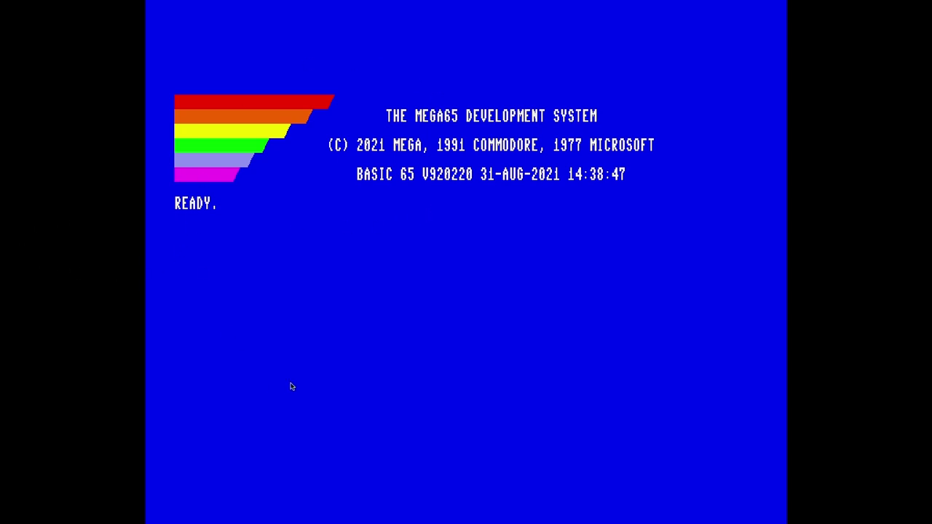
Step: Switch the emulated video standard to NTSC from the Display menu
right_click(417, 268)
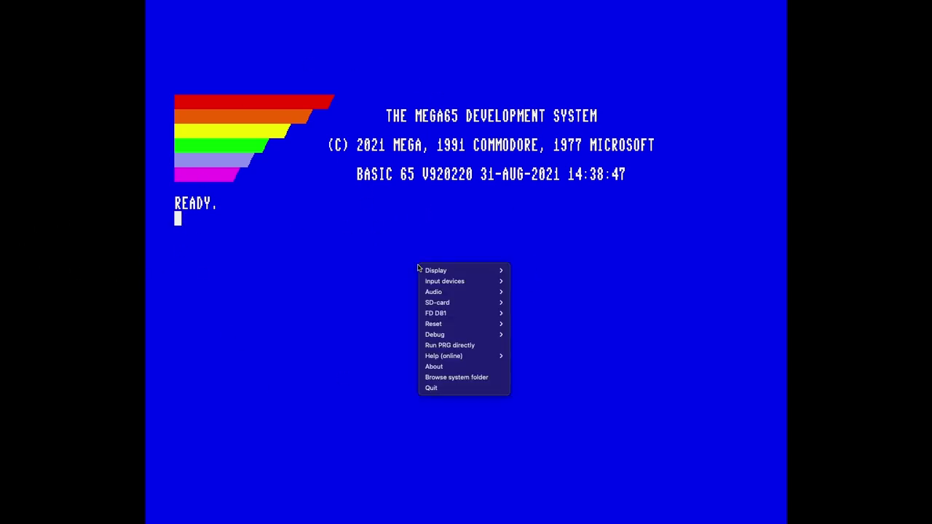
mouse_move(426, 271)
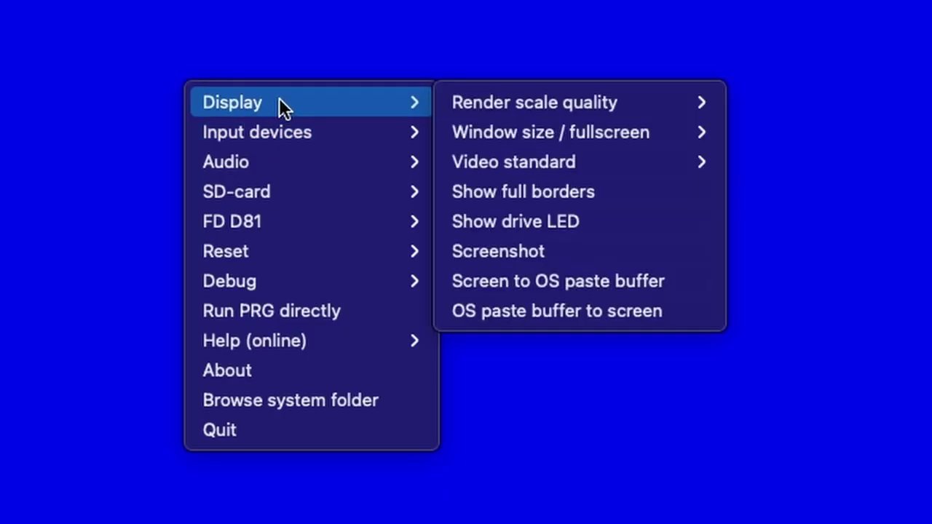
mouse_move(524, 273)
mouse_move(507, 131)
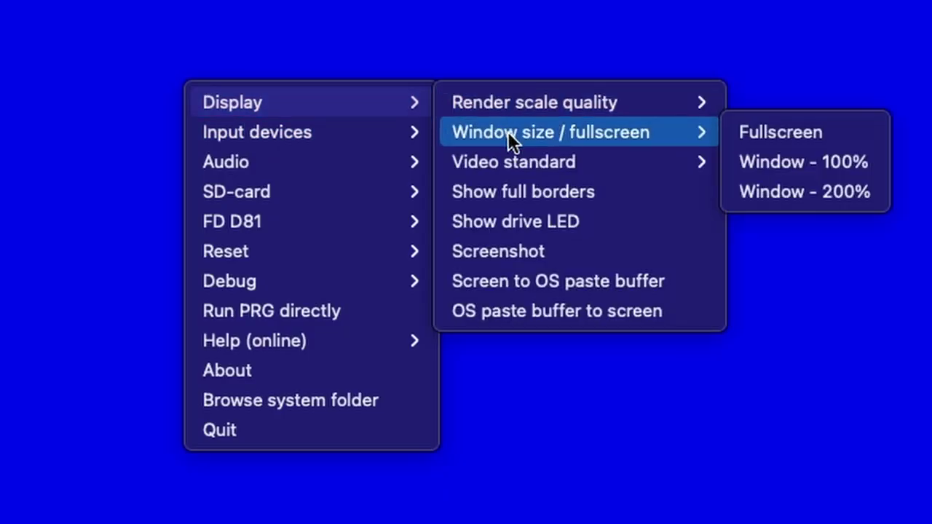
mouse_move(509, 161)
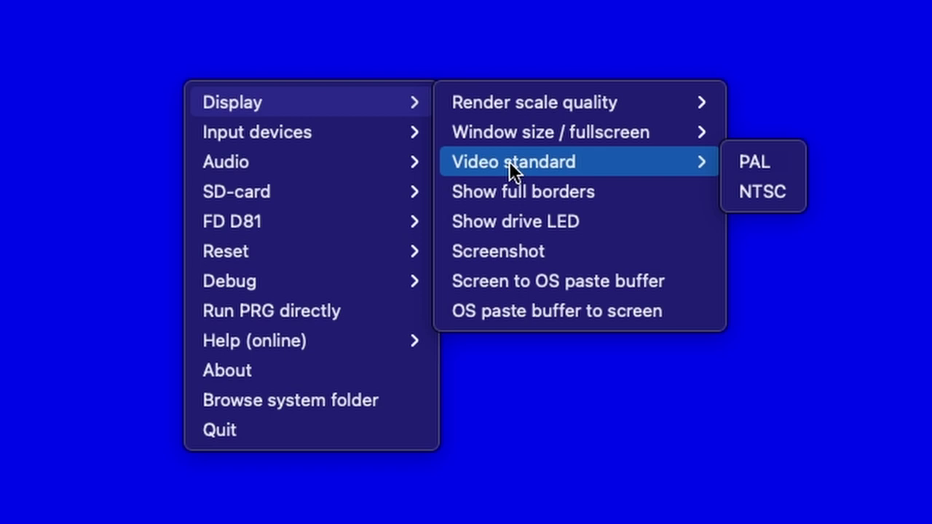
click(753, 190)
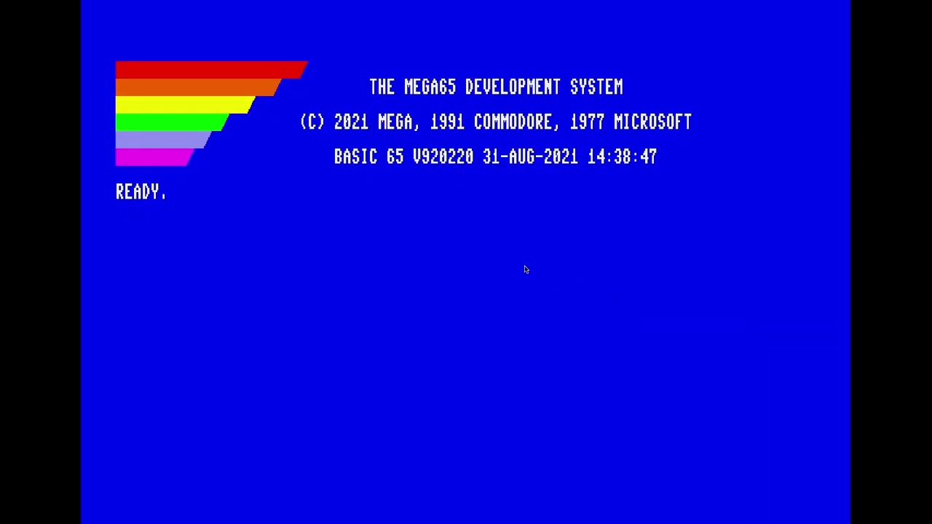
Step: Turn on Display > Show full borders around the MEGA65 screen
right_click(441, 237)
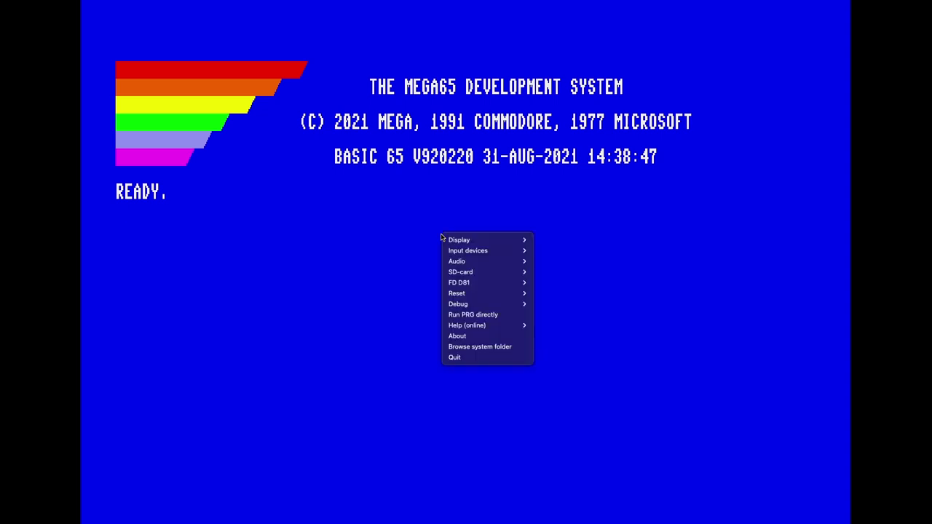
mouse_move(466, 239)
mouse_move(549, 251)
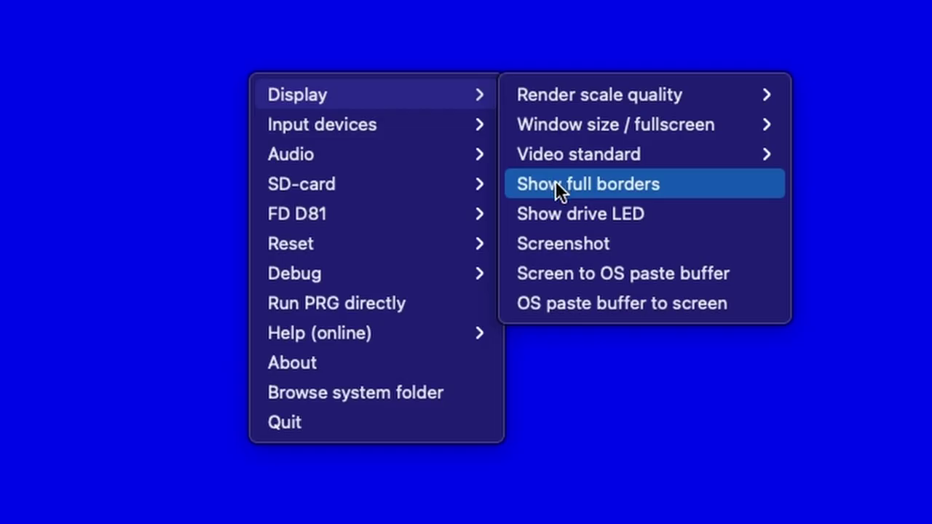
click(556, 184)
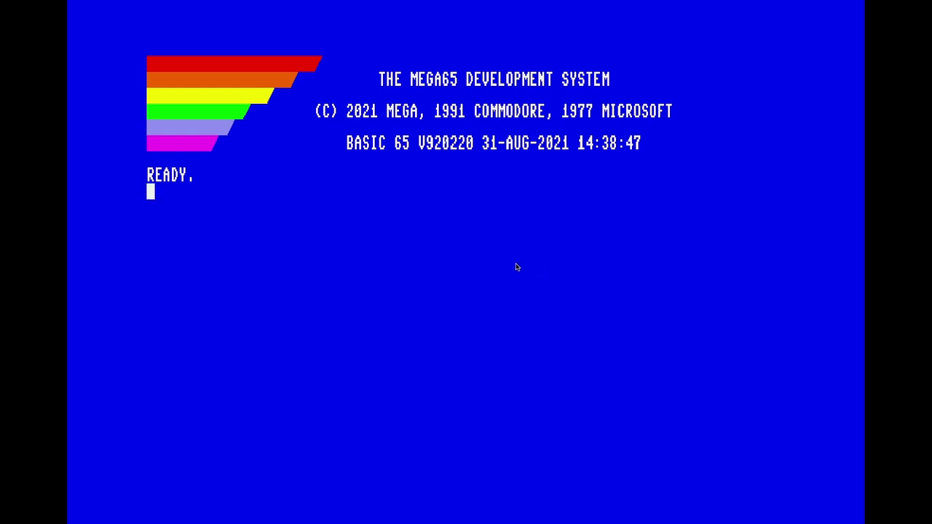
Step: Toggle the drive activity LED display in the emulator's Display settings
right_click(516, 266)
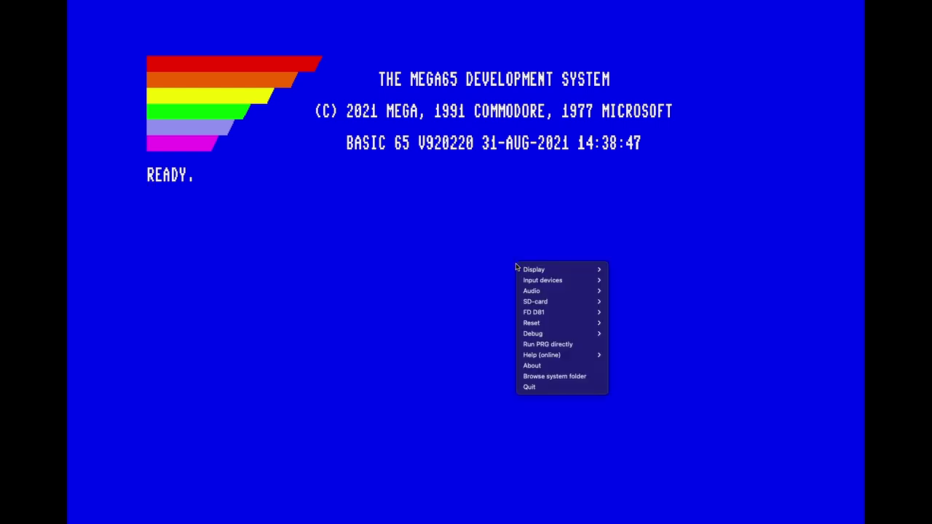
click(82, 103)
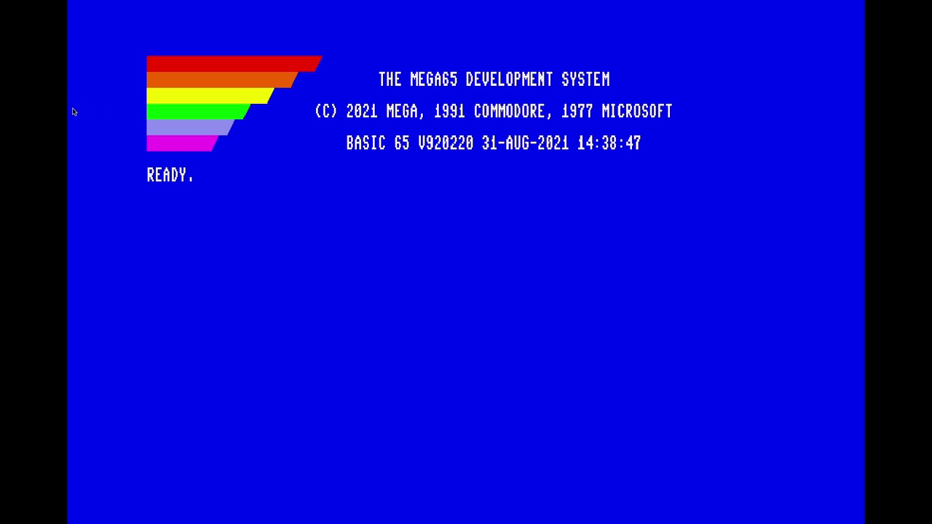
right_click(509, 260)
mouse_move(553, 266)
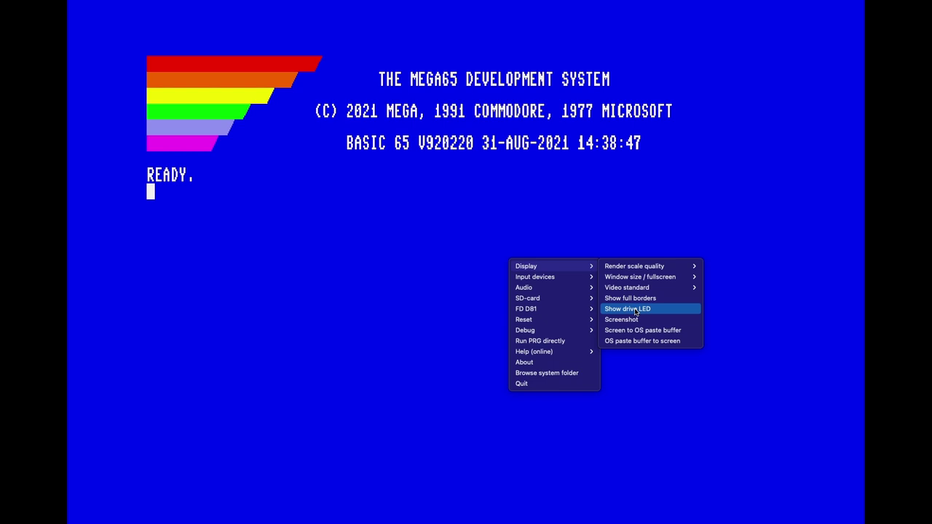
click(635, 311)
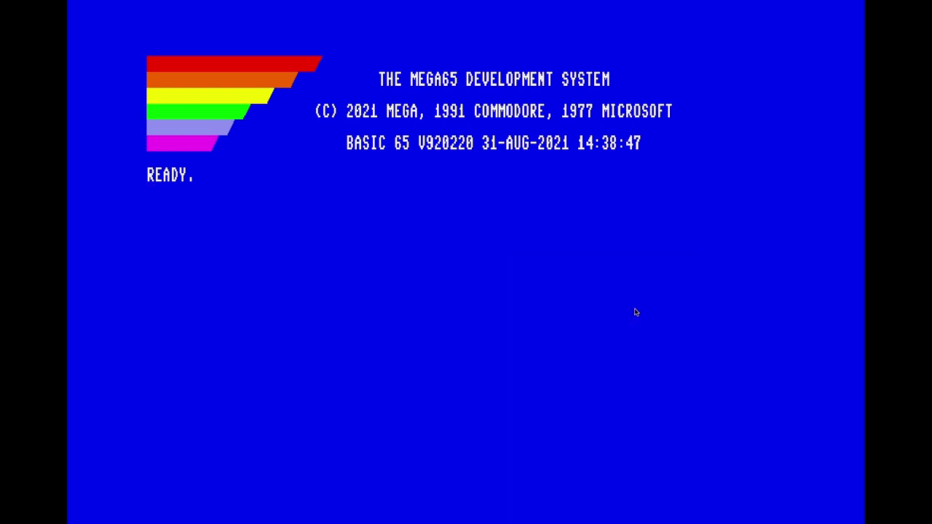
Step: Capture a screenshot of the MEGA65 screen via Display > Screenshot
right_click(479, 265)
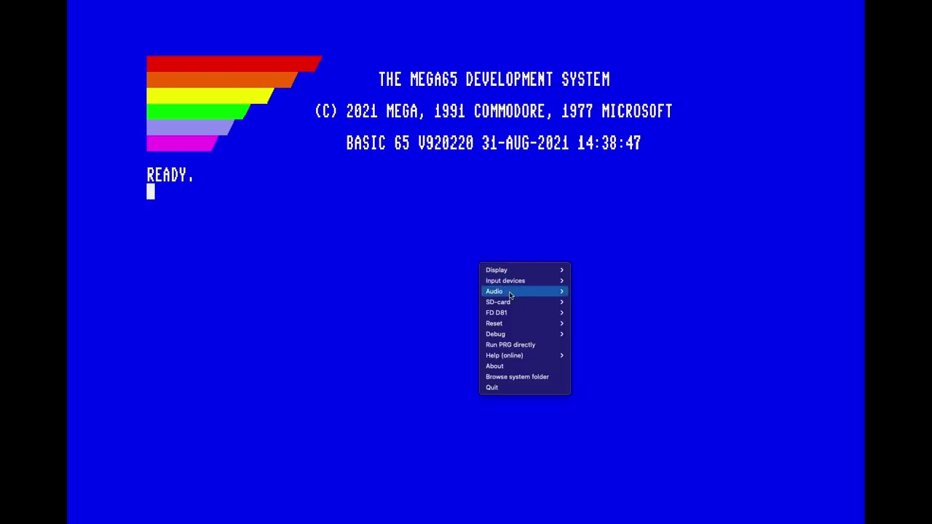
mouse_move(512, 302)
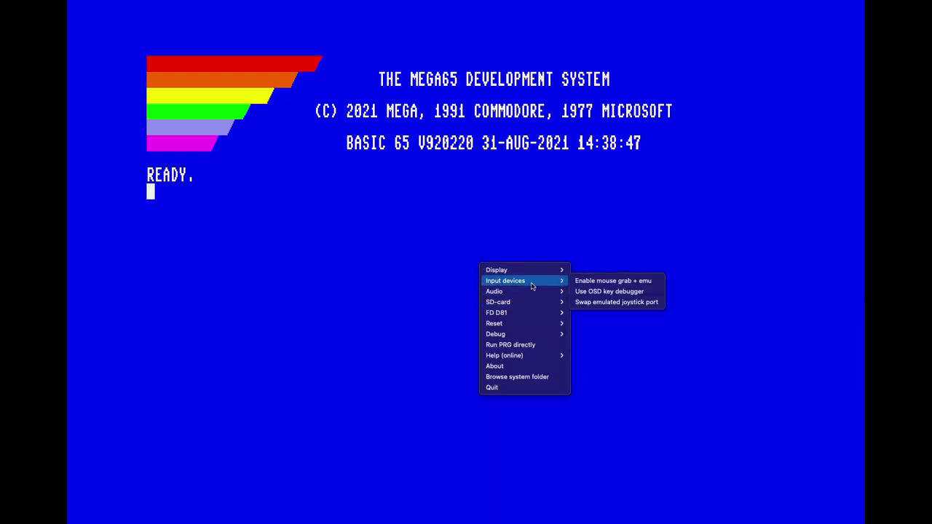
mouse_move(539, 276)
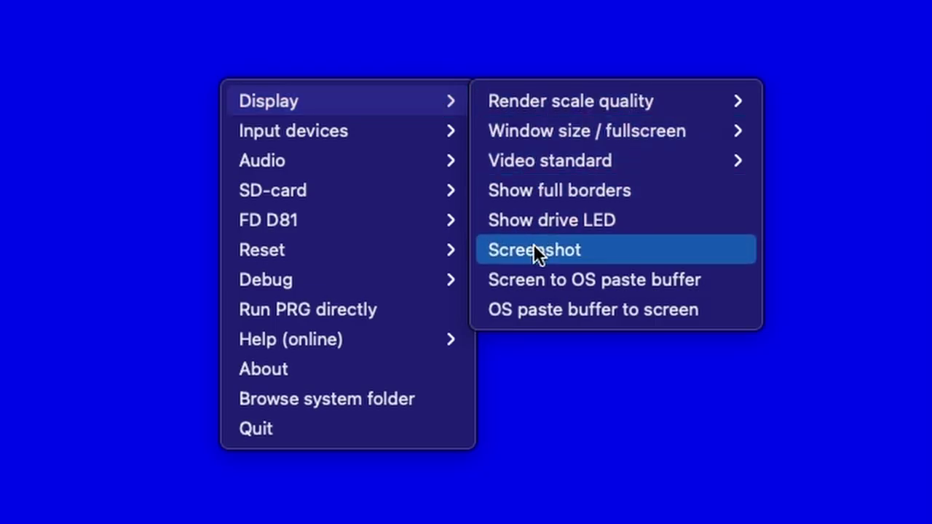
click(533, 245)
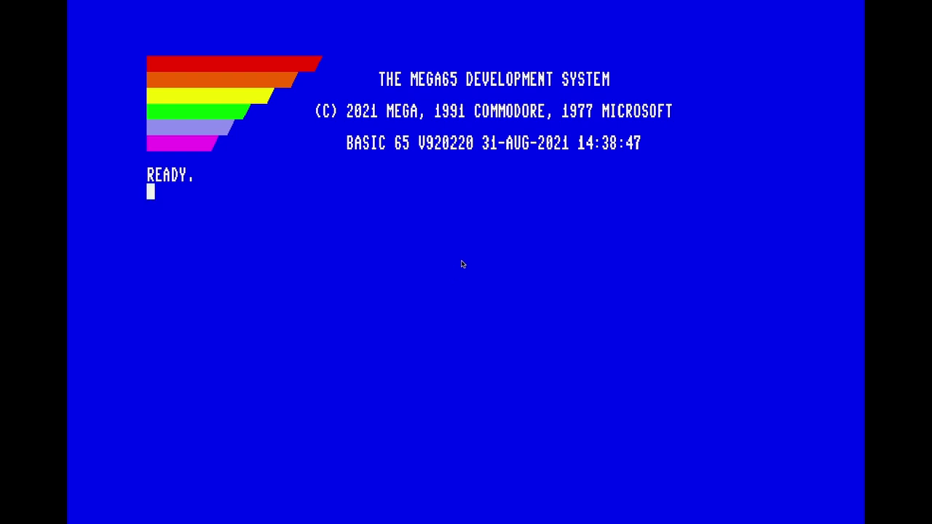
Step: Open Xemu's system folder and switch from full screen to the desktop
right_click(411, 267)
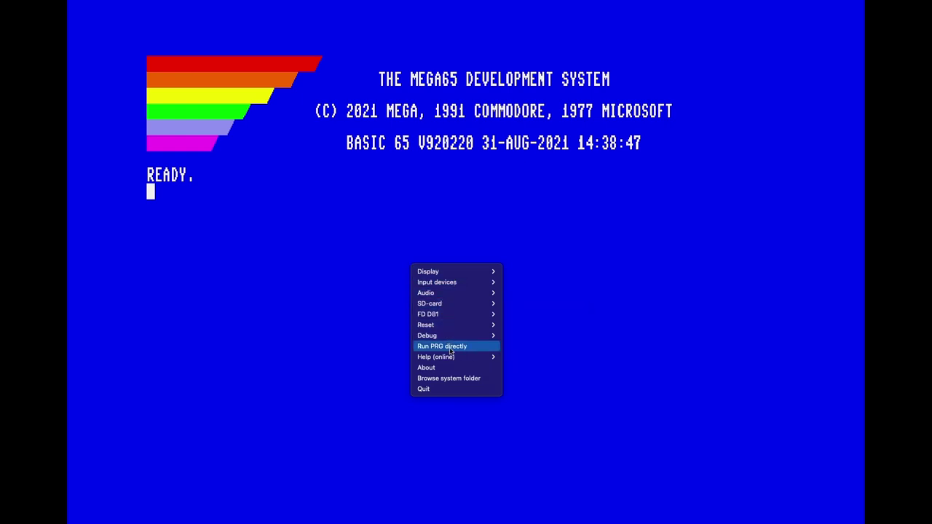
click(451, 378)
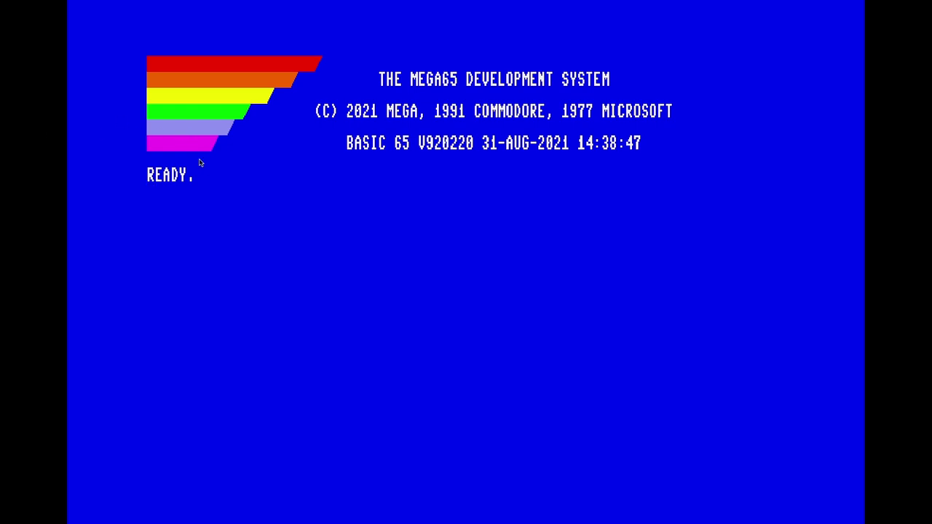
key(ctrl+Left)
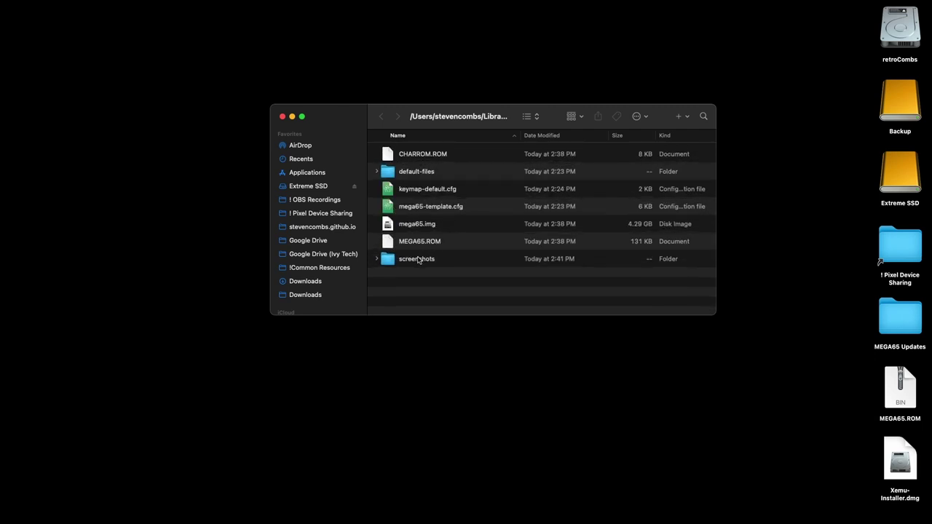
Step: Quick Look screenshot-20210831-144145.png from the screenshots folder, toggling full-screen preview
click(377, 260)
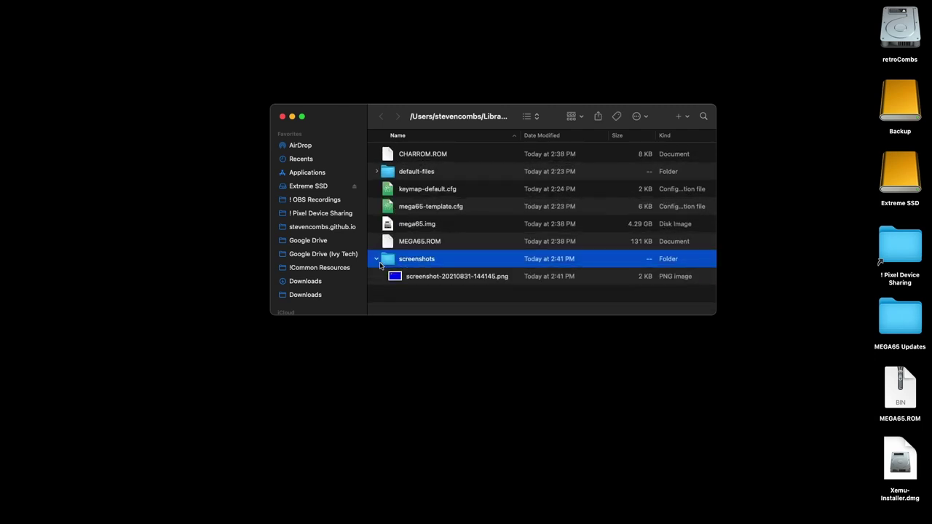
click(427, 277)
key(space)
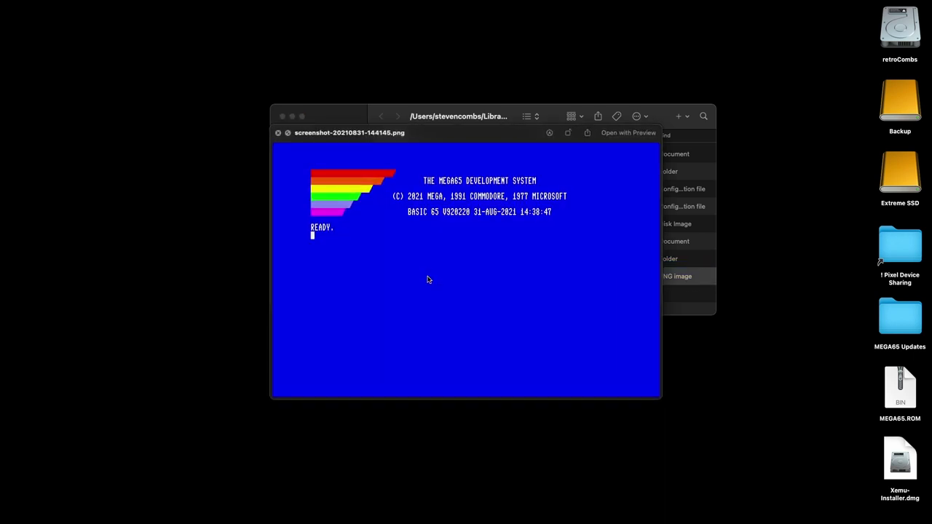
key(alt+space)
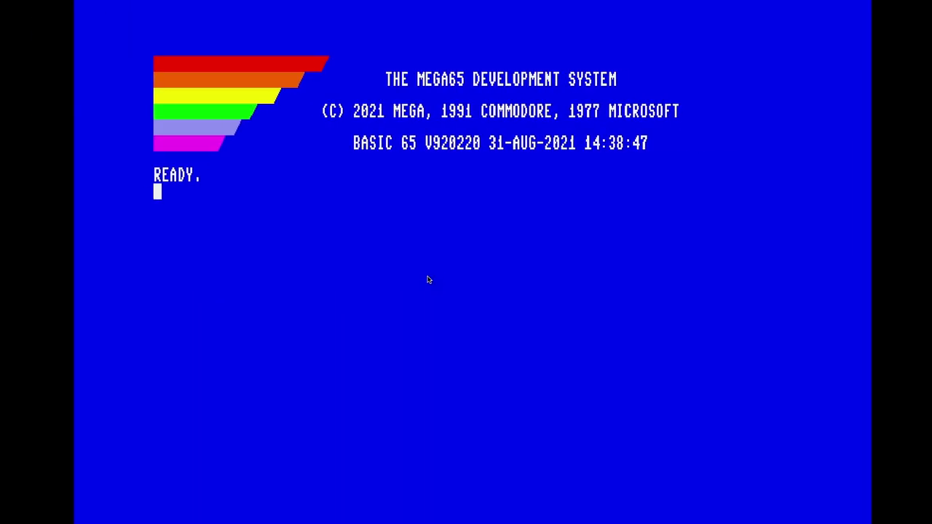
key(space)
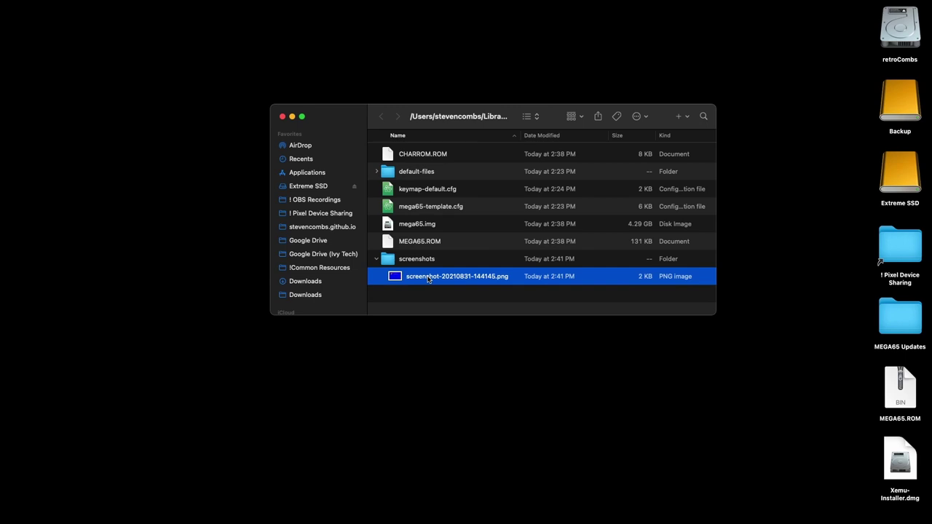
key(alt+space)
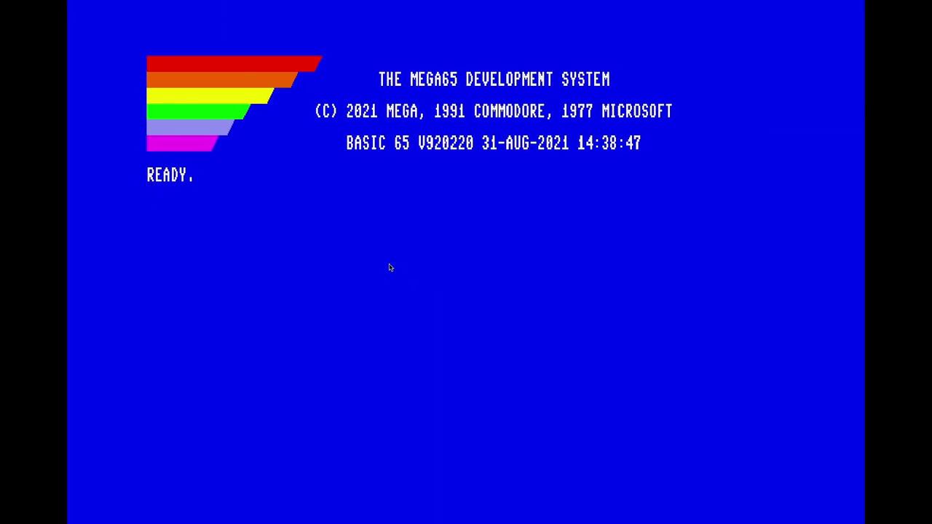
right_click(389, 268)
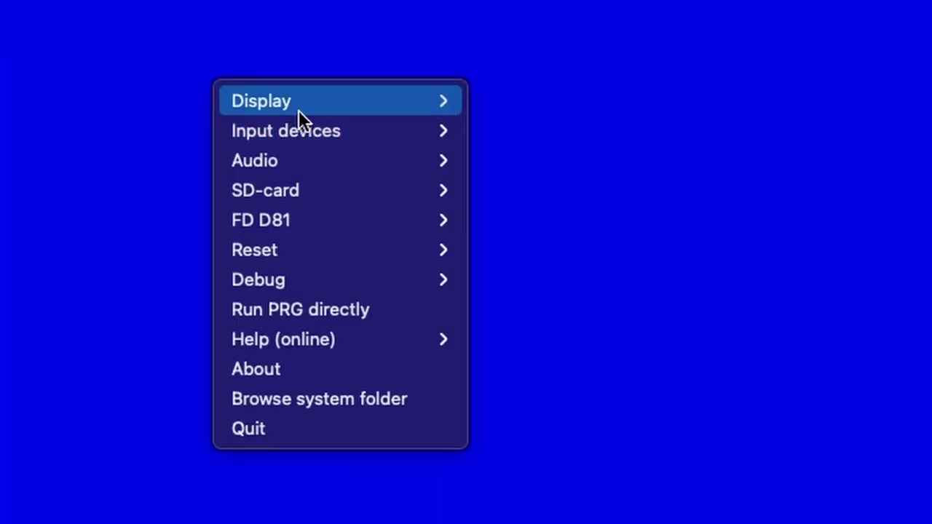
mouse_move(298, 110)
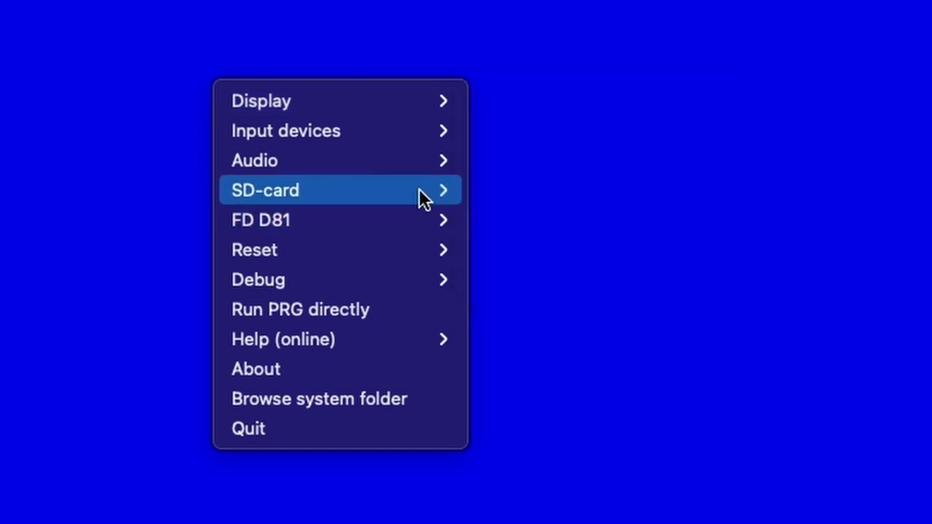
mouse_move(377, 134)
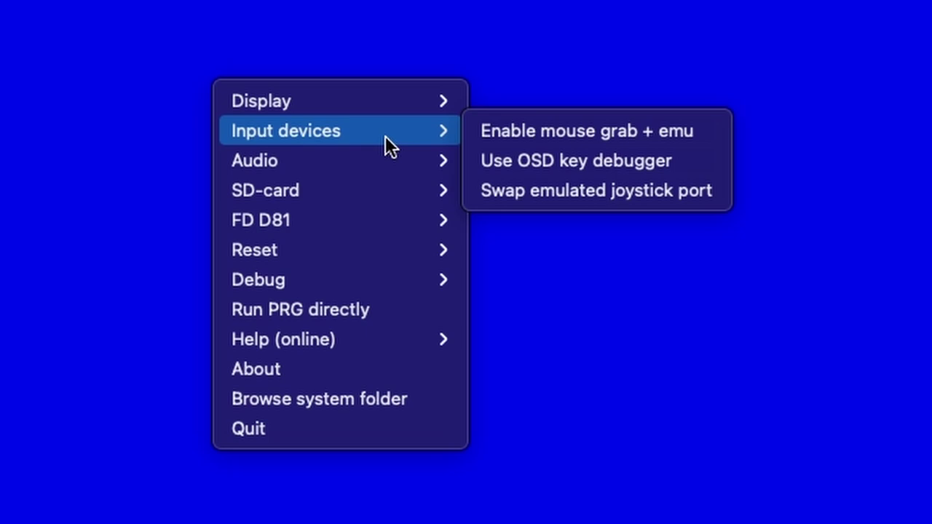
mouse_move(429, 160)
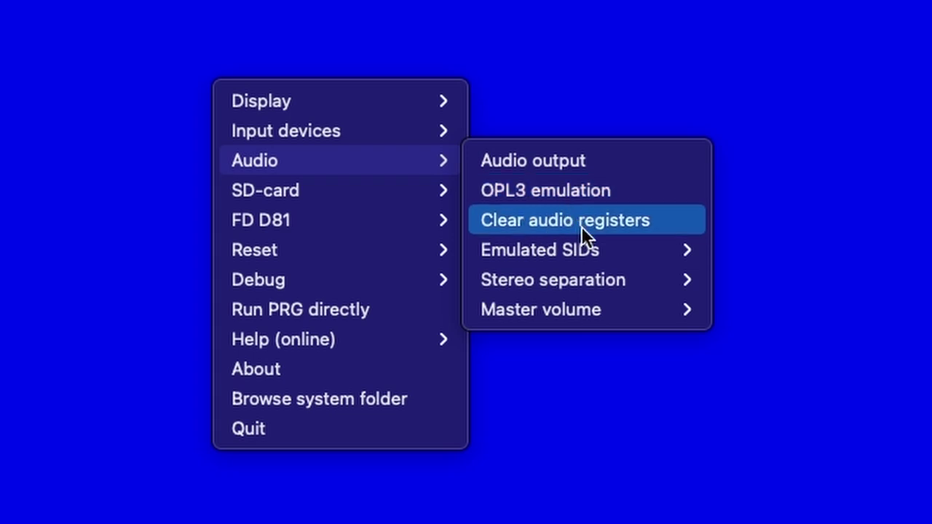
mouse_move(586, 252)
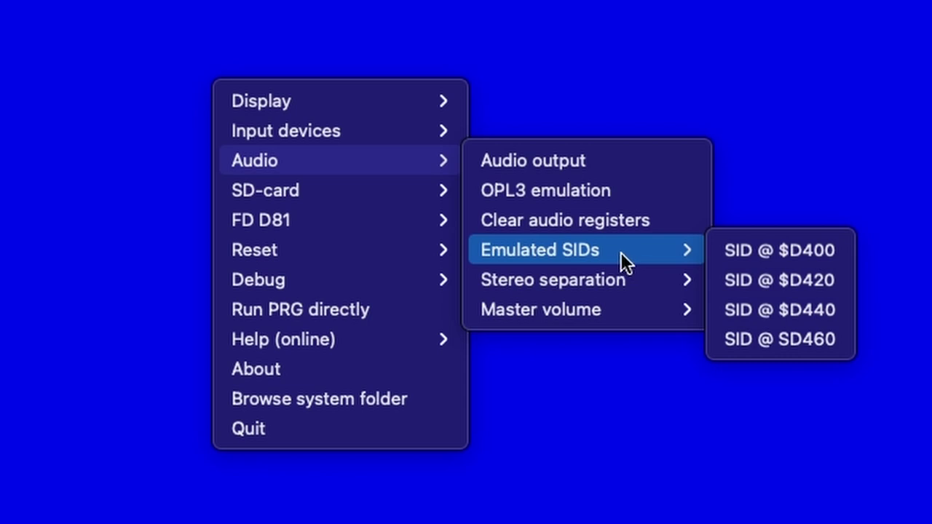
mouse_move(621, 281)
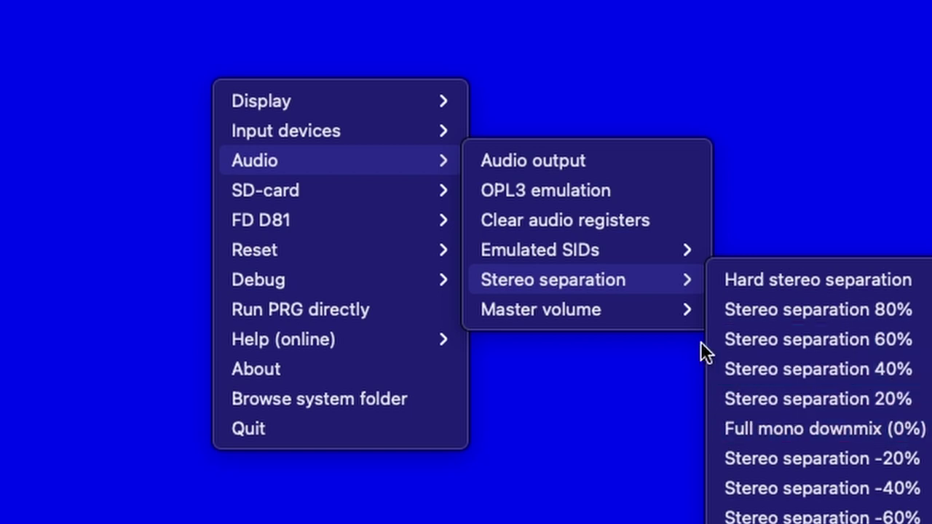
mouse_move(651, 320)
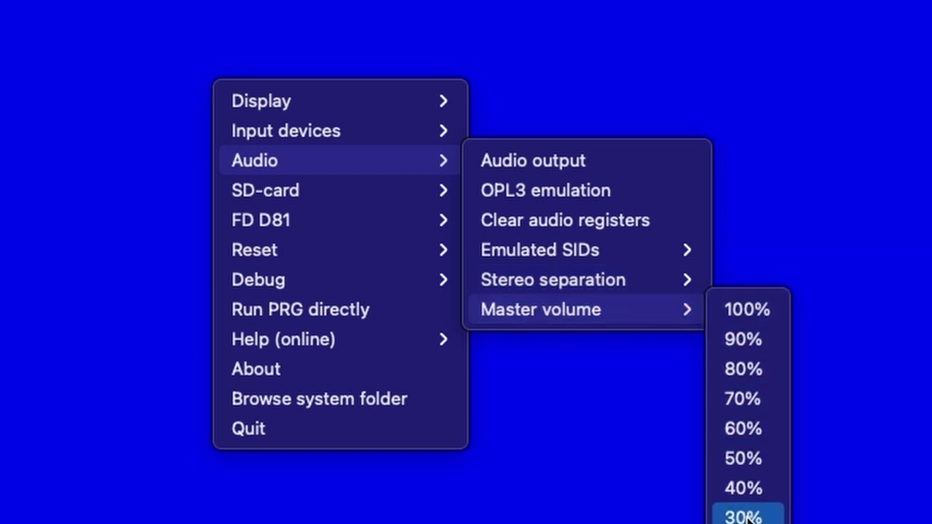
mouse_move(349, 193)
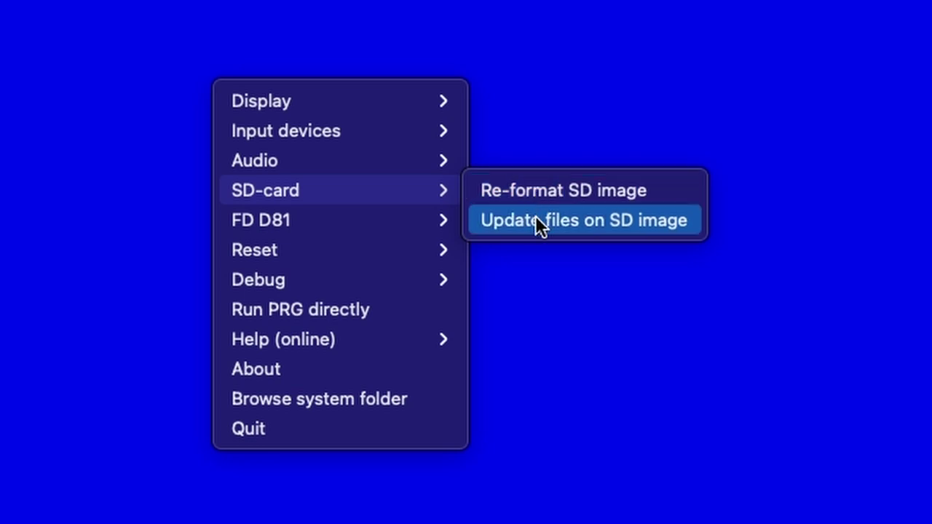
mouse_move(373, 216)
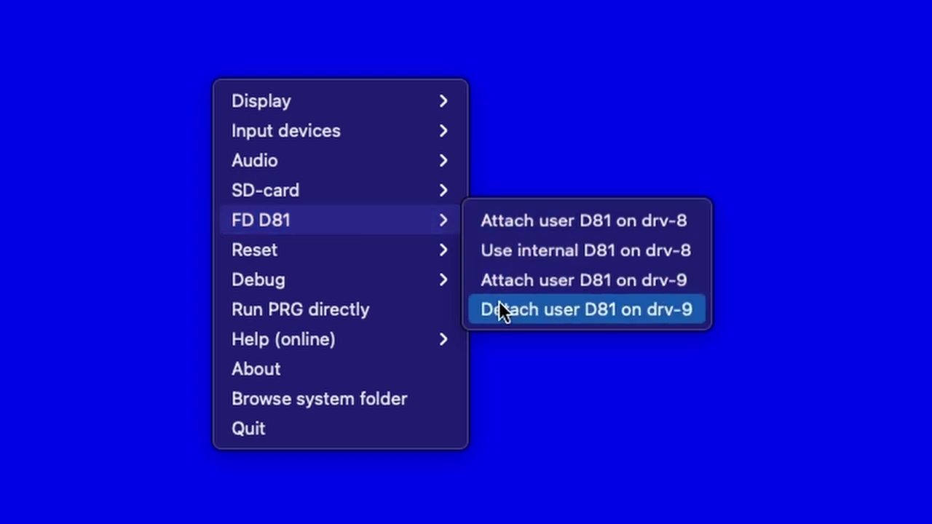
click(510, 227)
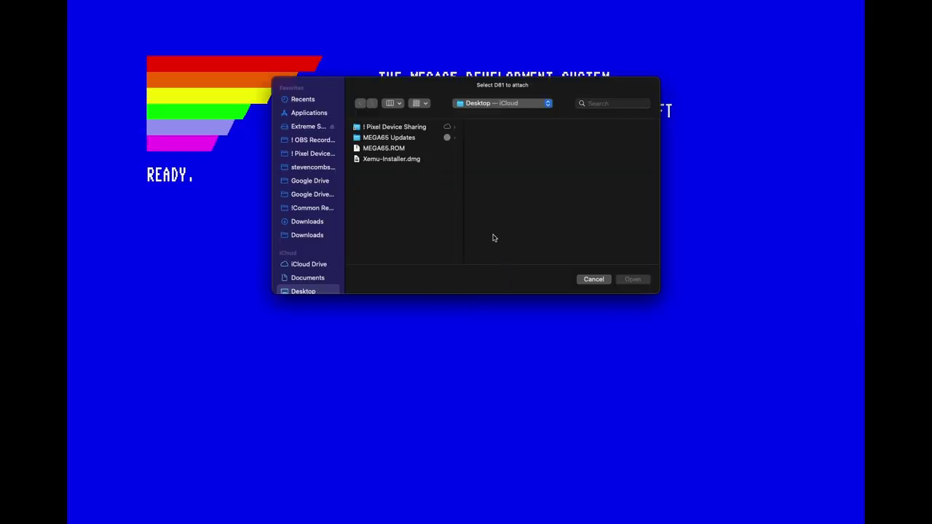
click(591, 280)
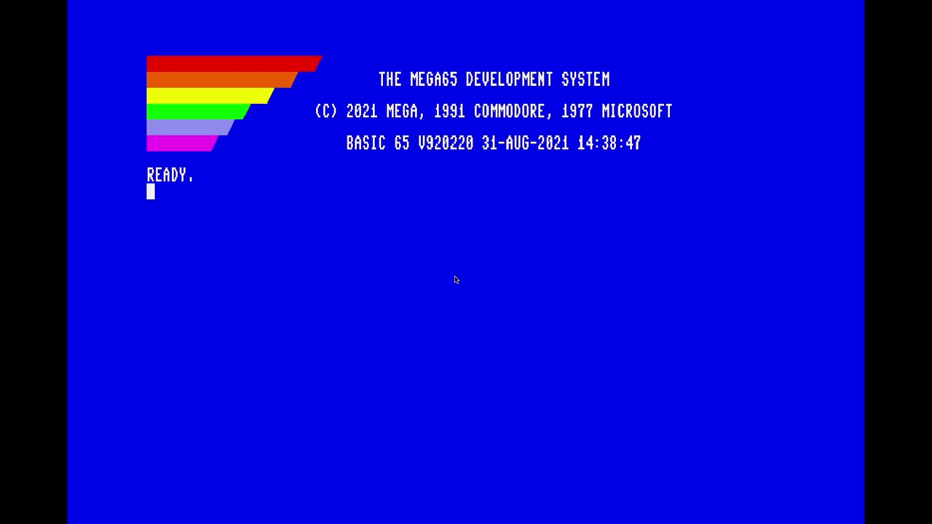
Step: Hard-reset the emulated machine into C64 mode, confirming with Yes
right_click(454, 276)
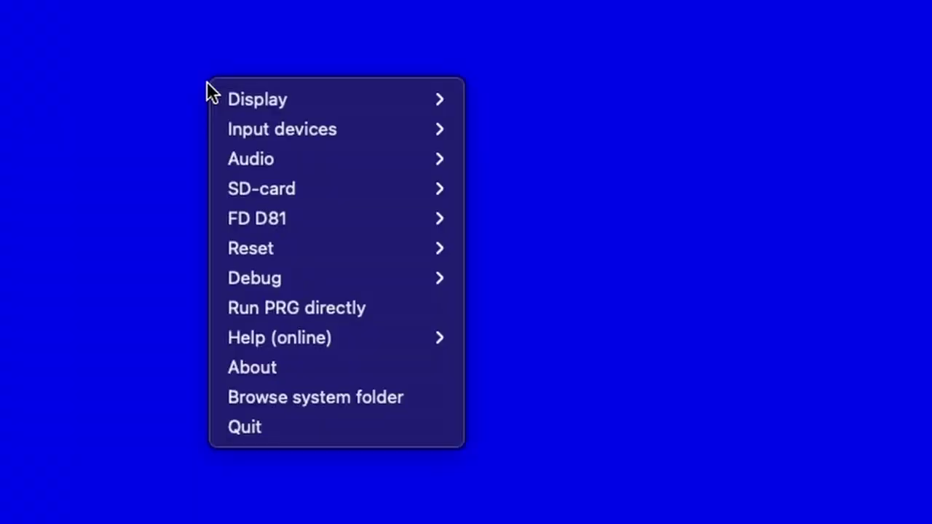
mouse_move(262, 254)
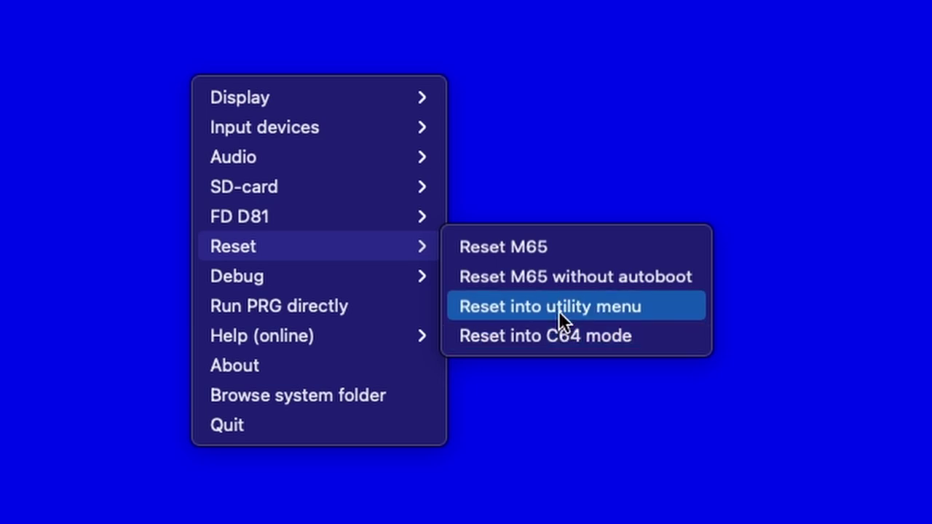
click(523, 339)
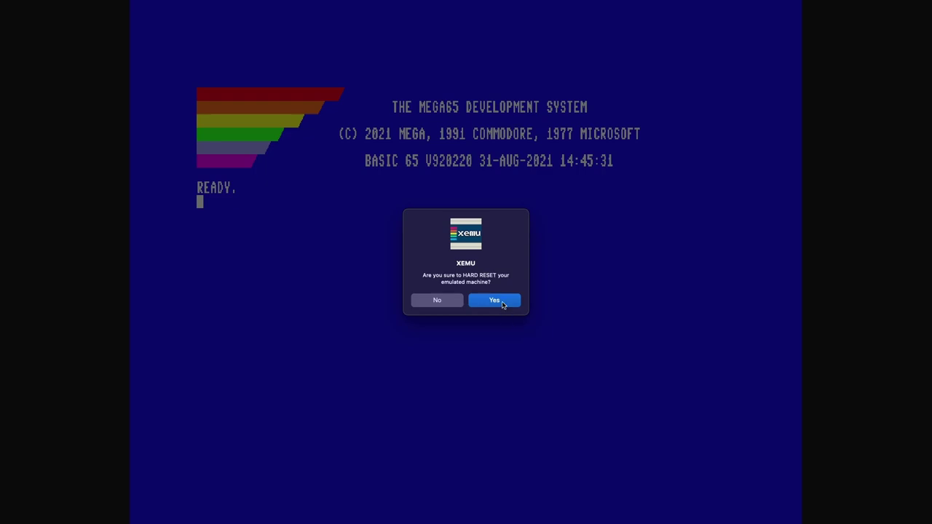
click(502, 305)
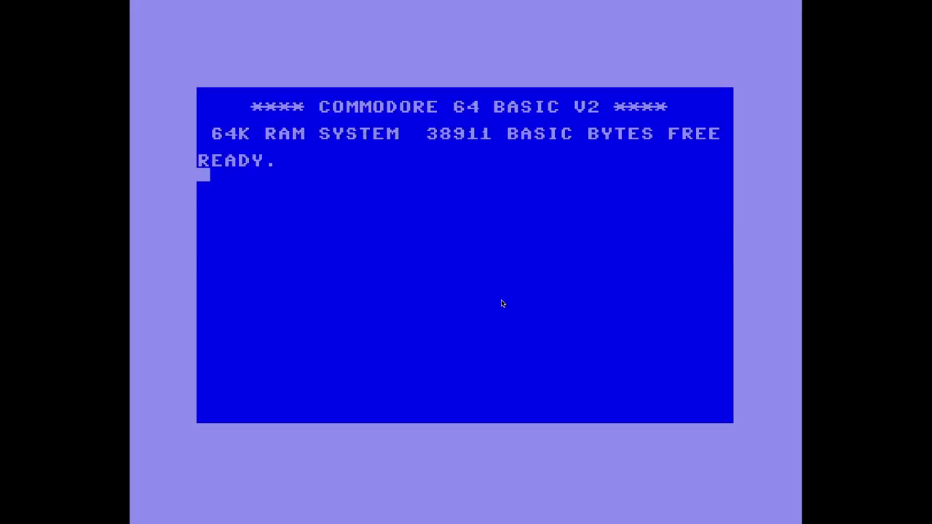
Step: Set the video standard to NTSC in the Display menu
right_click(473, 244)
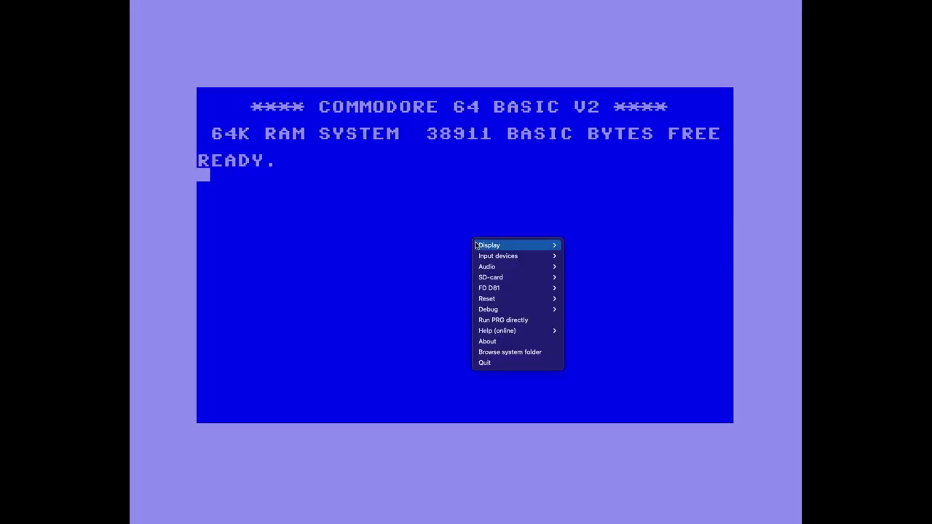
mouse_move(529, 256)
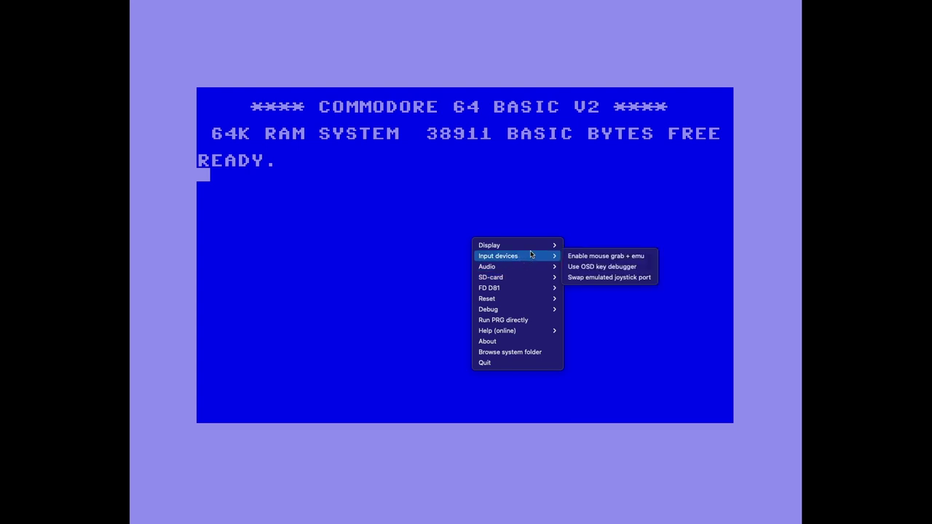
mouse_move(590, 267)
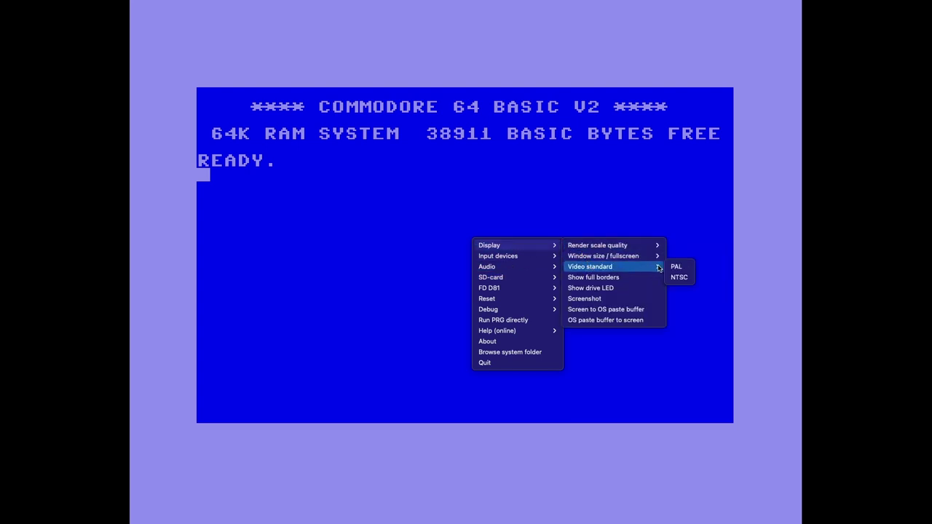
click(677, 278)
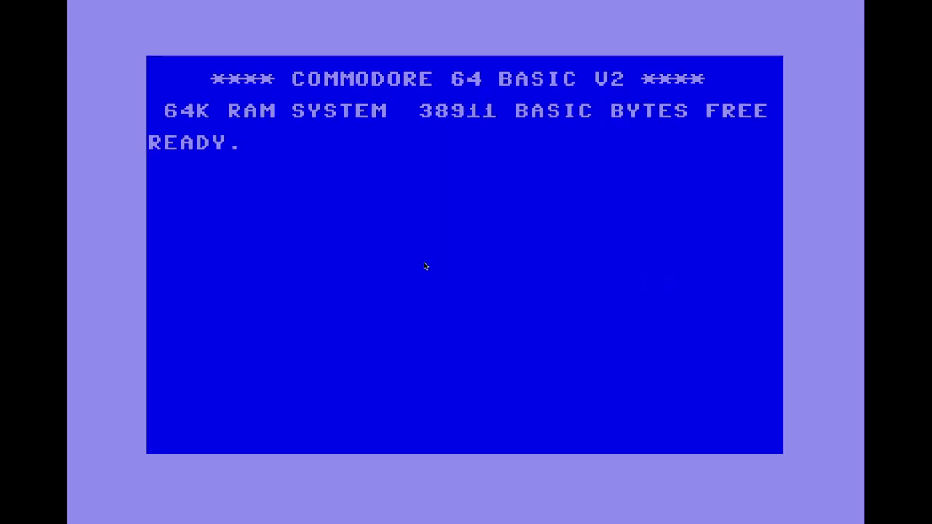
Step: Reset the MEGA65 back into BASIC 65, confirming the hard reset
right_click(379, 228)
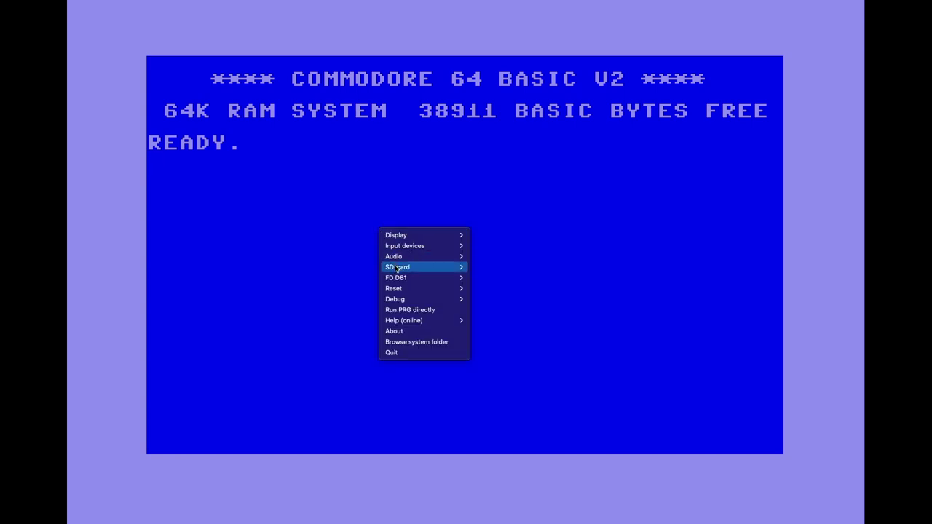
mouse_move(437, 289)
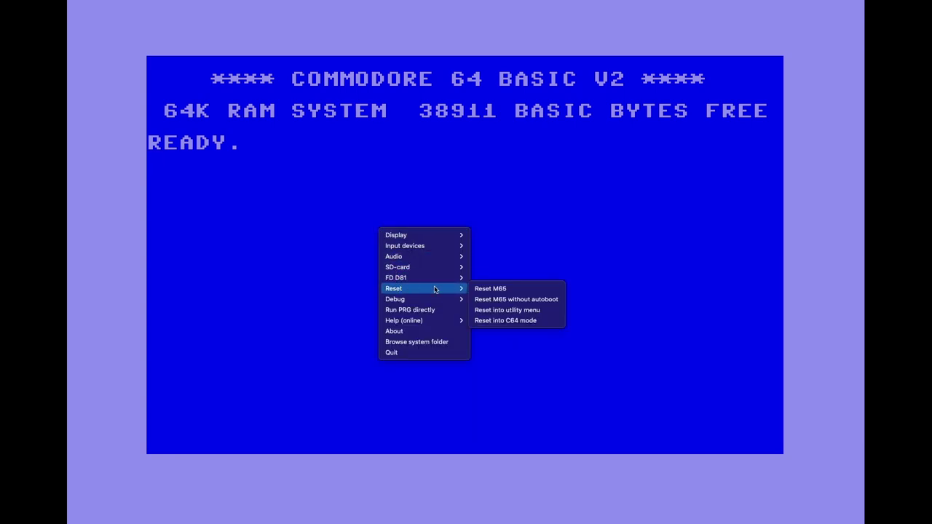
click(478, 289)
click(494, 301)
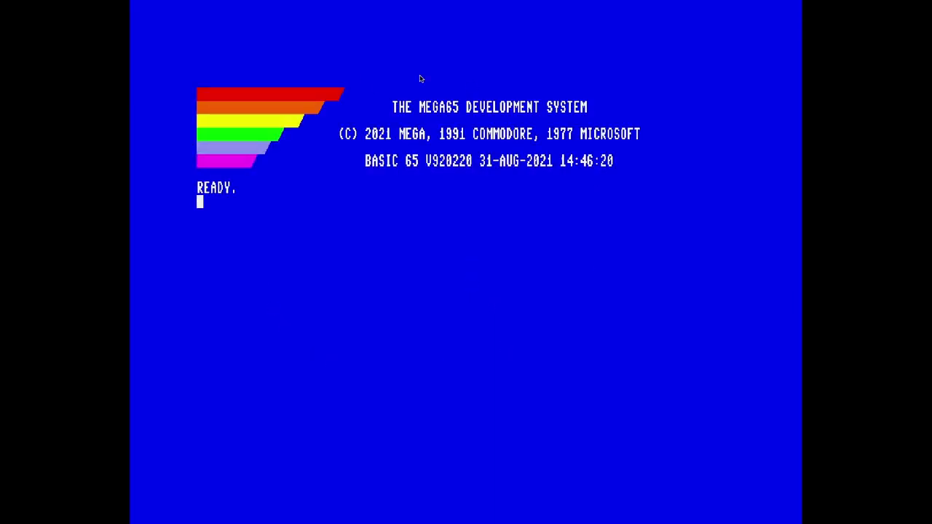
Step: Switch the emulated MEGA65 to NTSC via Display > Video standard
right_click(470, 223)
mouse_move(472, 226)
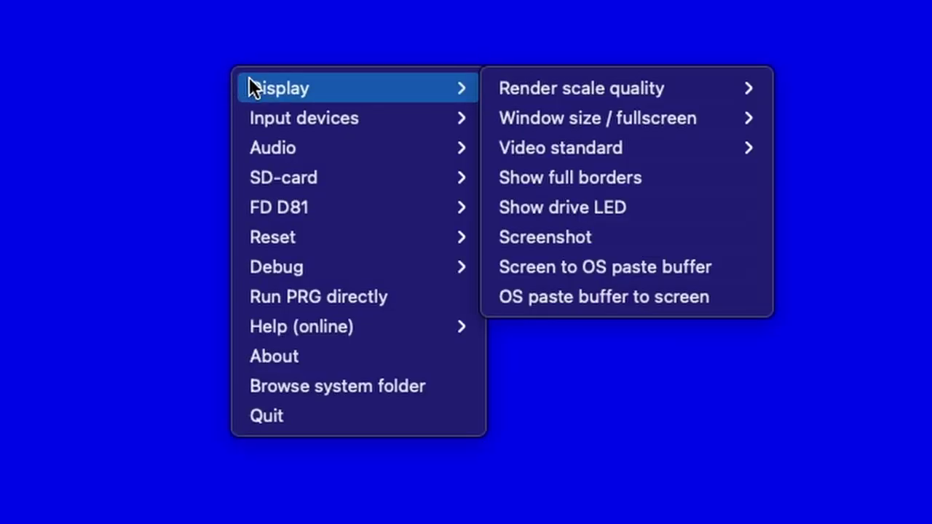
mouse_move(307, 144)
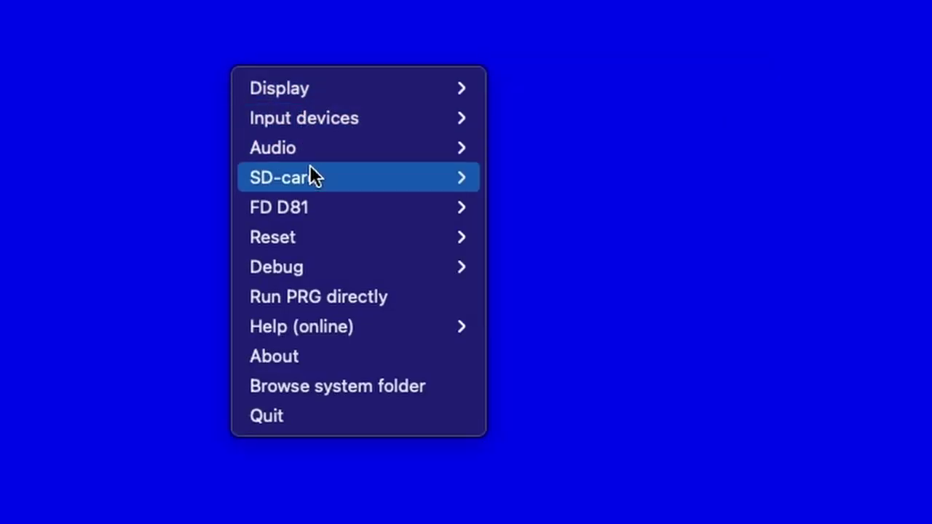
mouse_move(451, 87)
mouse_move(604, 128)
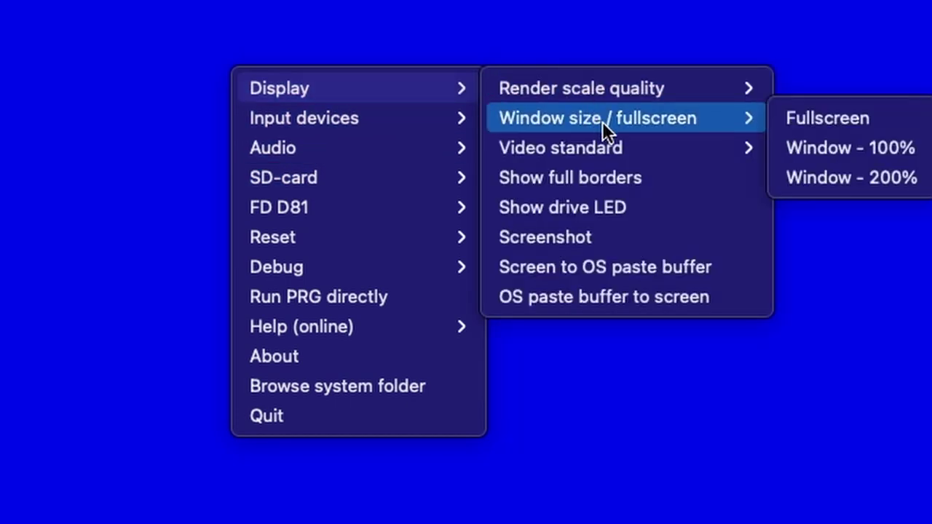
mouse_move(751, 144)
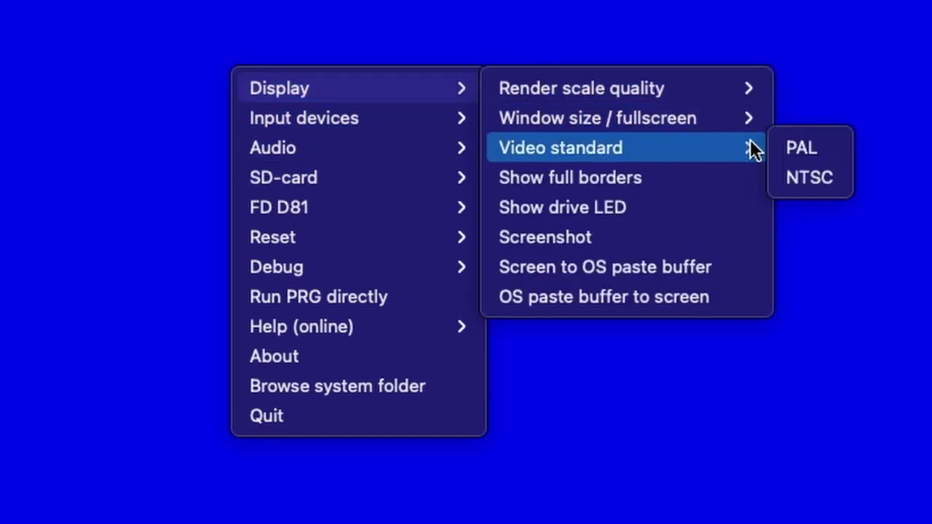
click(799, 174)
Step: View Debug > Emulation state info showing ROM 920220 and VIC4 NTSC, then close it
right_click(407, 272)
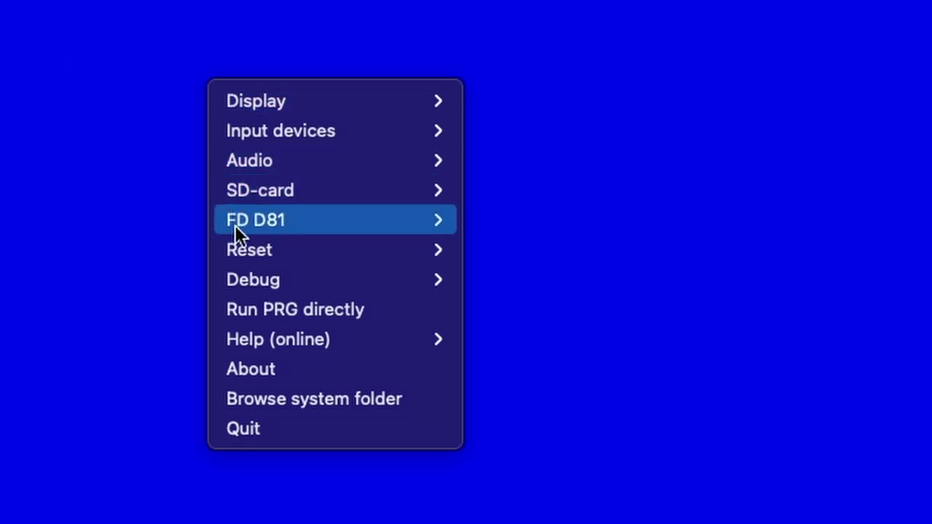
mouse_move(242, 280)
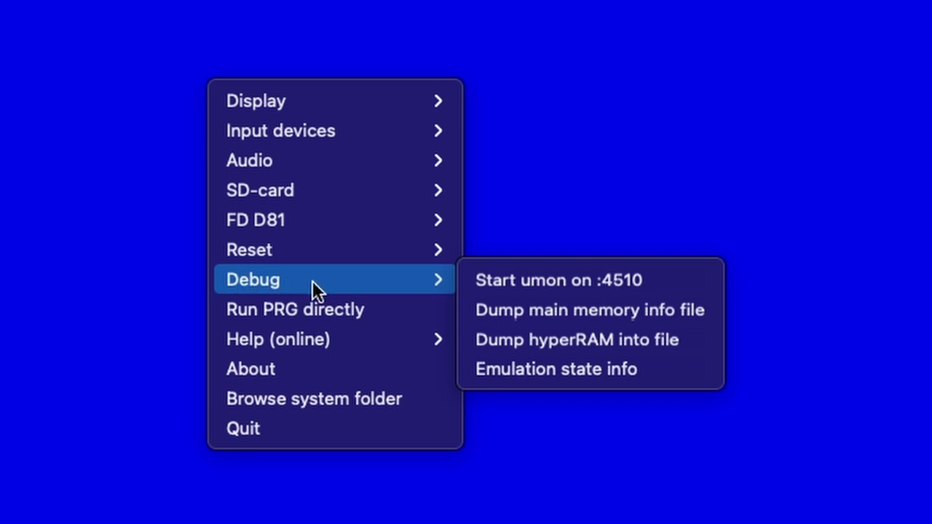
click(592, 370)
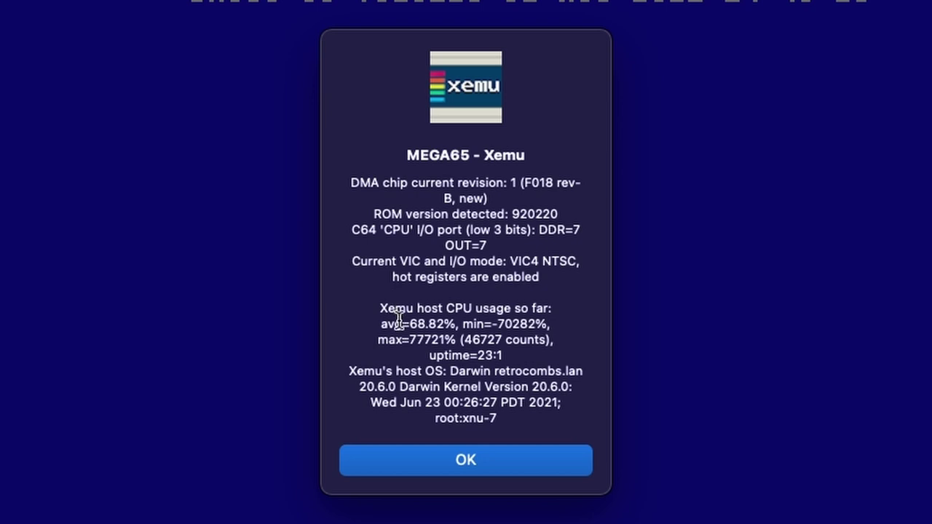
click(424, 460)
Step: Try Run PRG directly and cancel the file dialog without loading anything
right_click(335, 81)
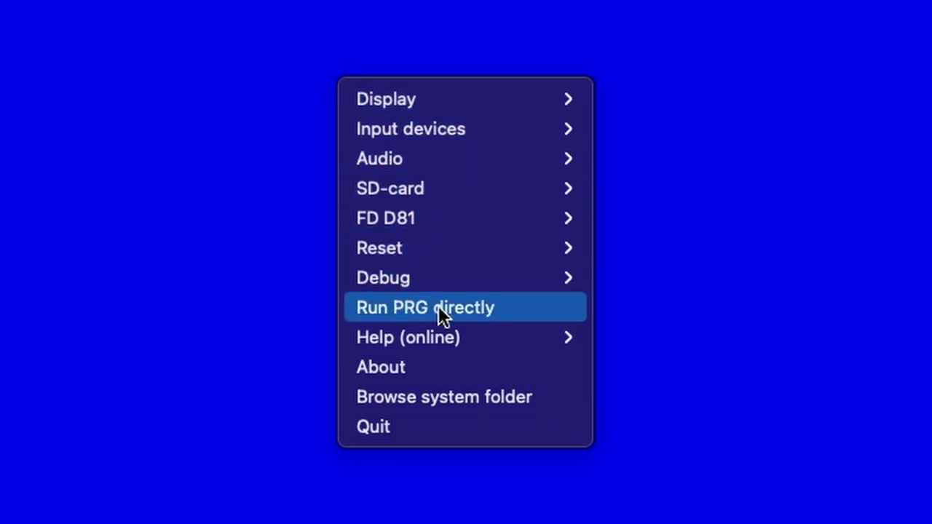
click(440, 307)
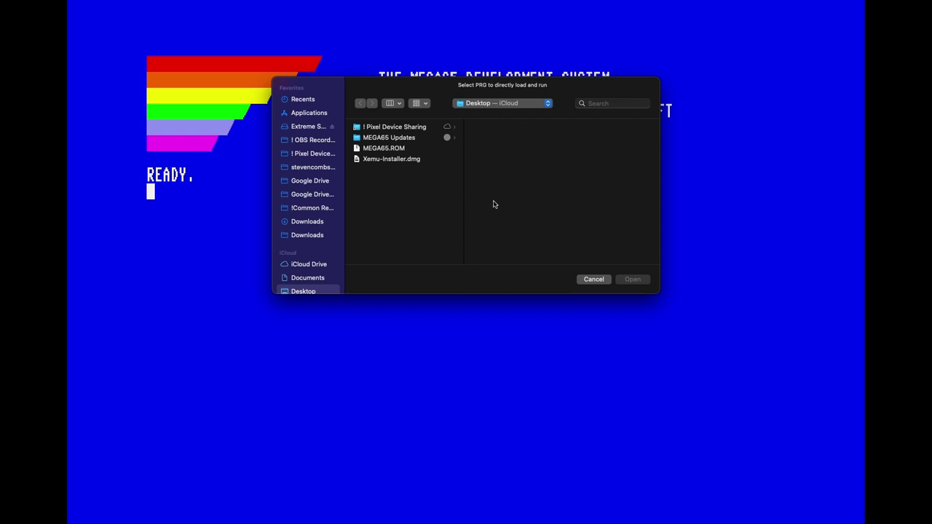
click(593, 279)
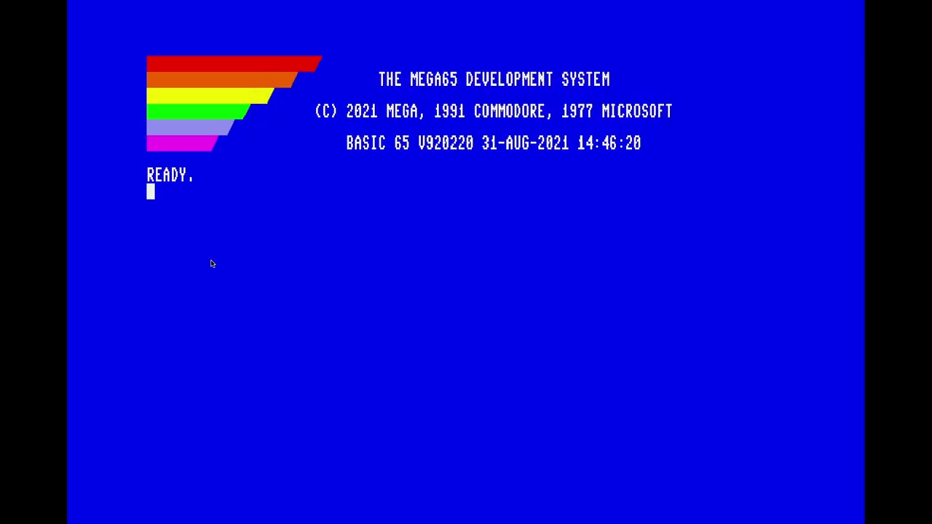
Step: Choose Help (online) > Xemu MEGA65 help page
right_click(486, 280)
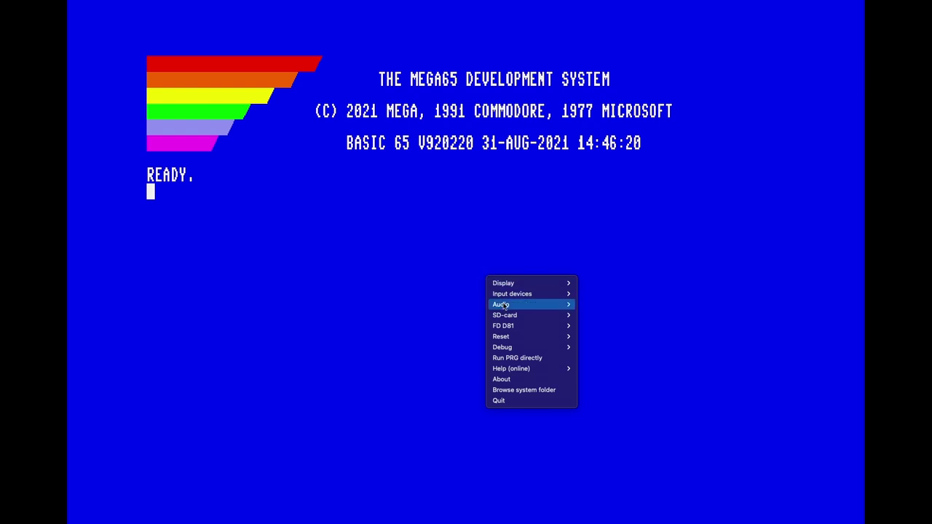
mouse_move(514, 350)
right_click(361, 280)
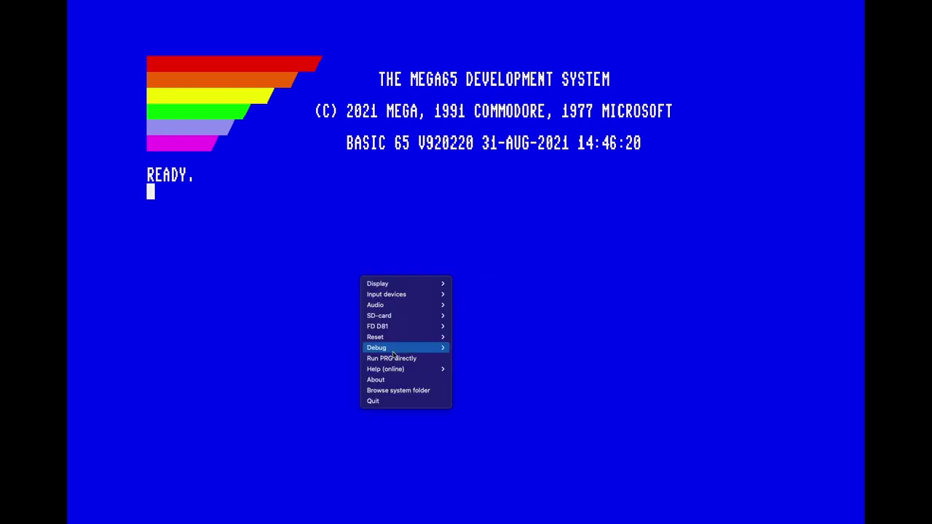
mouse_move(399, 369)
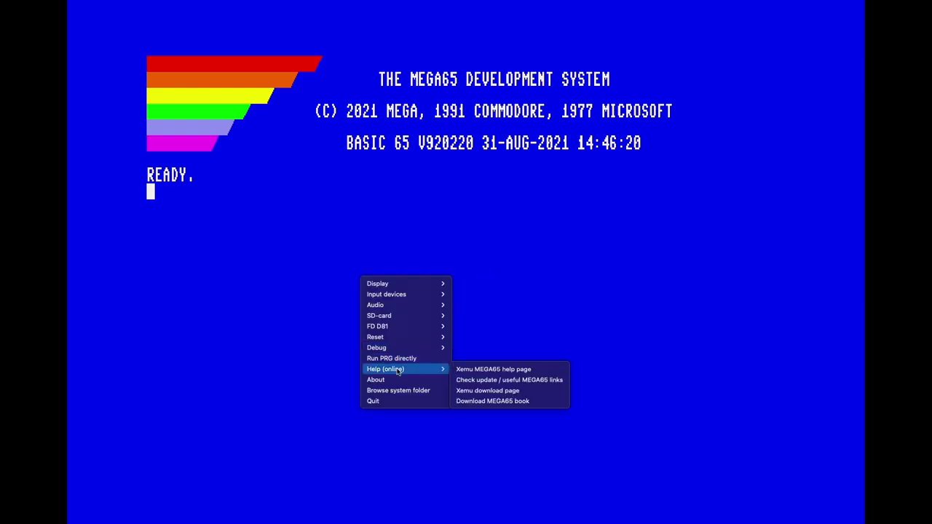
click(493, 370)
Step: Allow the browser to open the MEGA65 help wiki, then return to full-screen Xemu
click(506, 296)
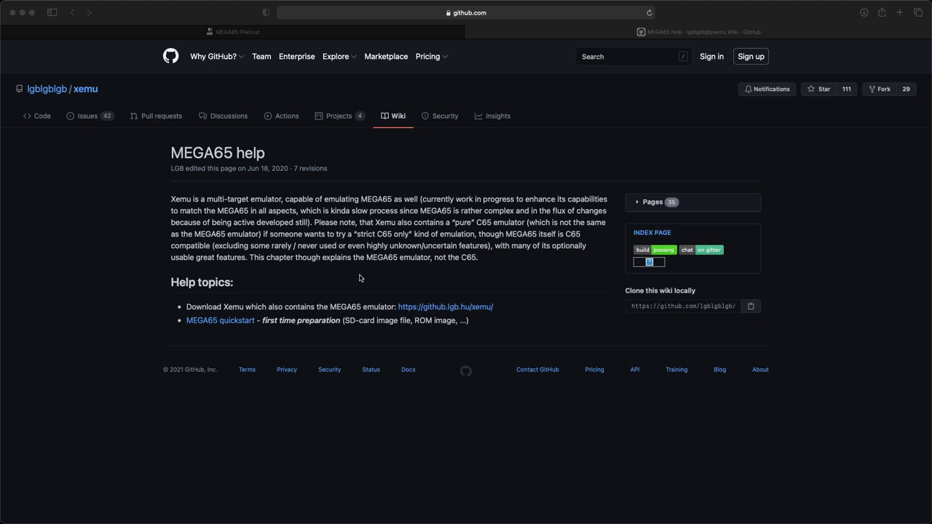
key(ctrl+Right)
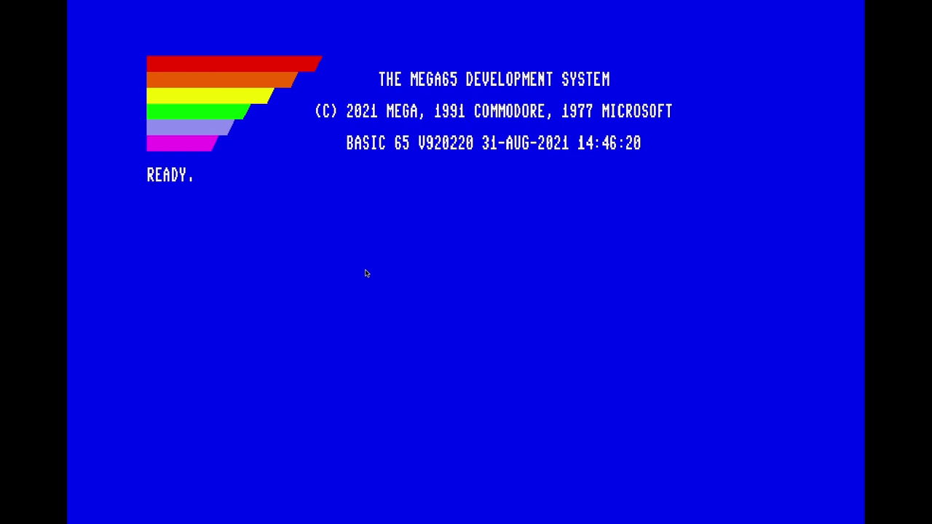
right_click(406, 259)
right_click(408, 263)
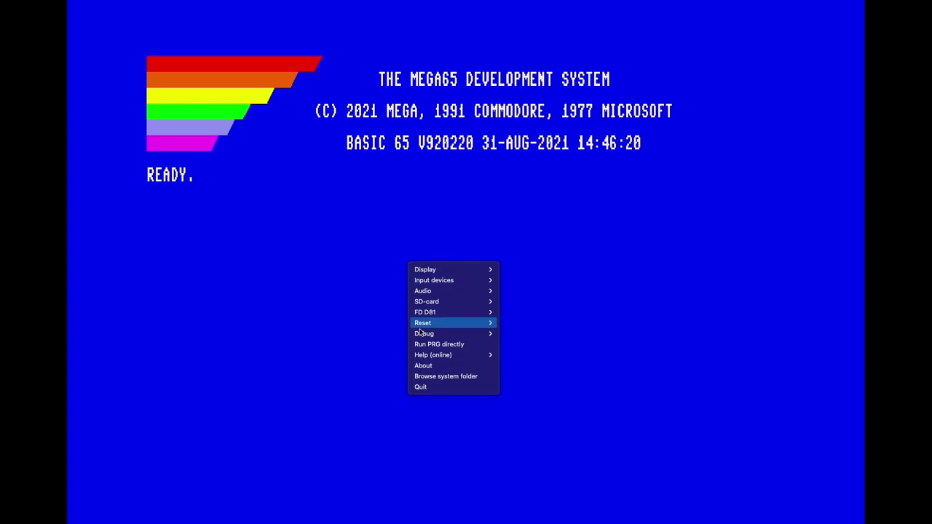
mouse_move(422, 355)
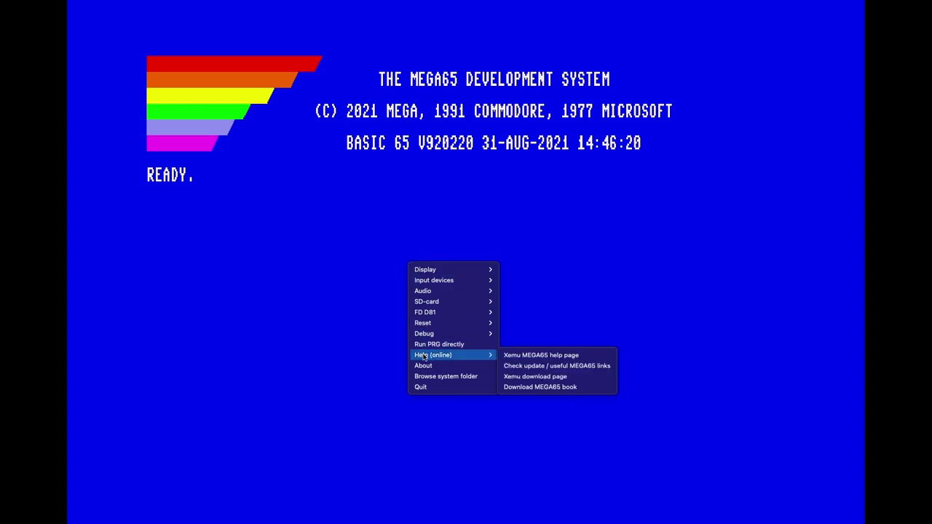
Step: Open Check update / useful MEGA65 links in Safari, then return to Xemu
click(544, 366)
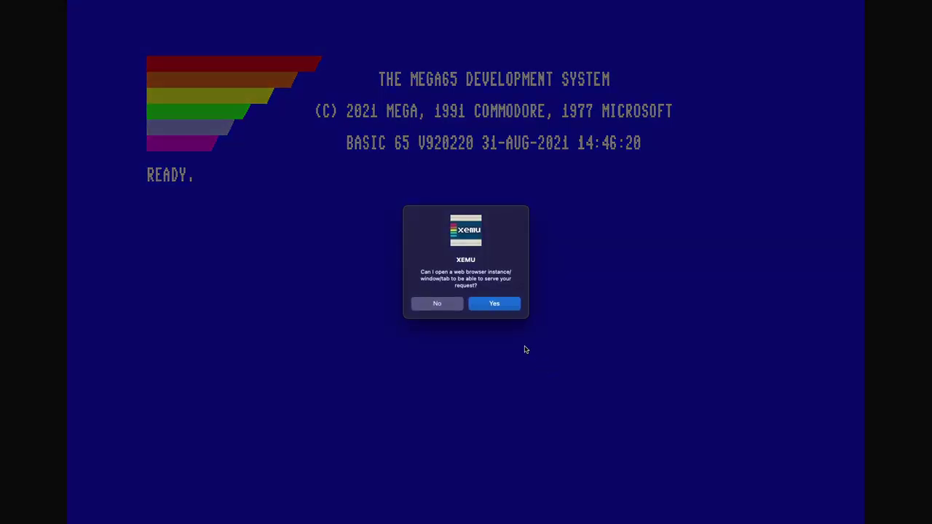
click(502, 308)
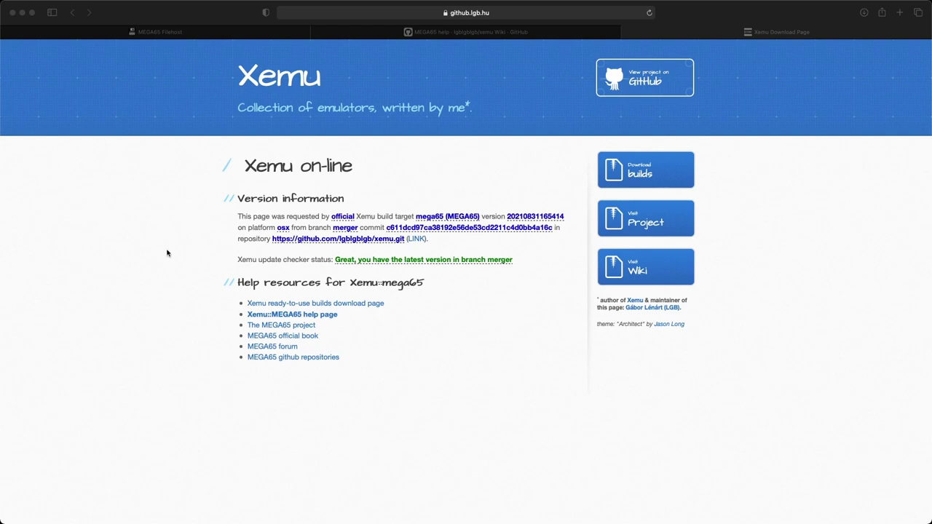
key(ctrl+Right)
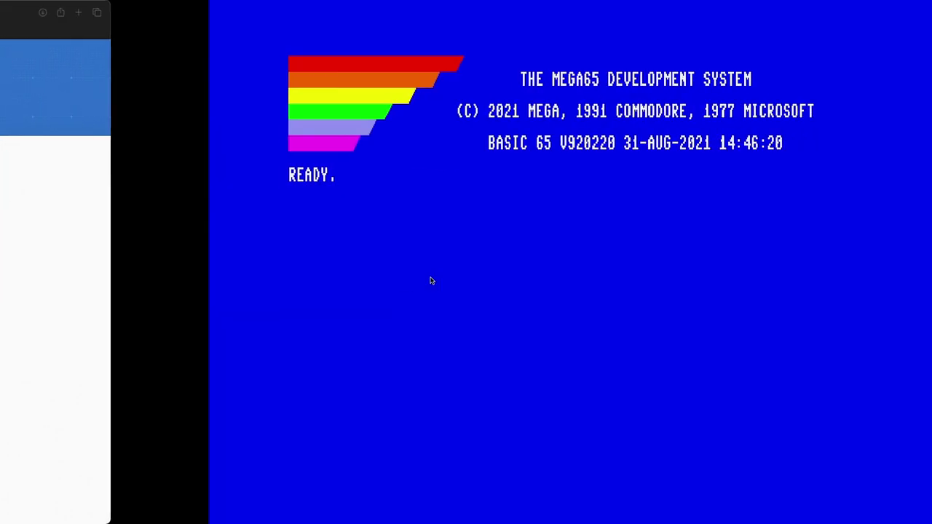
right_click(405, 266)
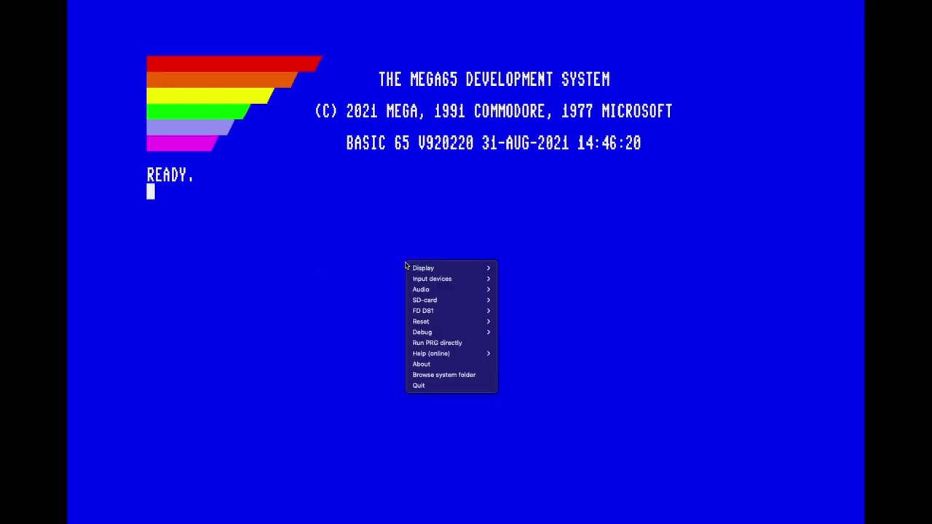
Step: Open the Xemu download page in Safari, scroll through its builds, and return to Xemu
mouse_move(440, 355)
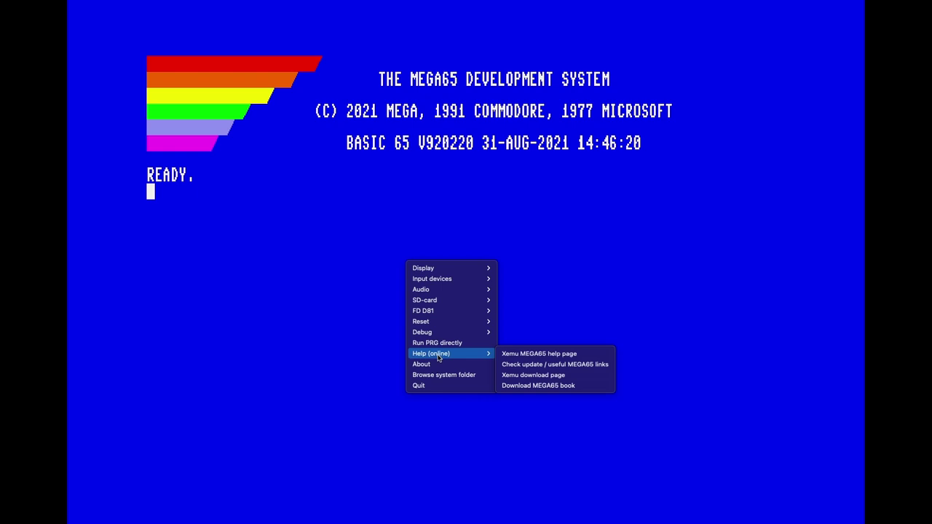
click(533, 375)
click(489, 306)
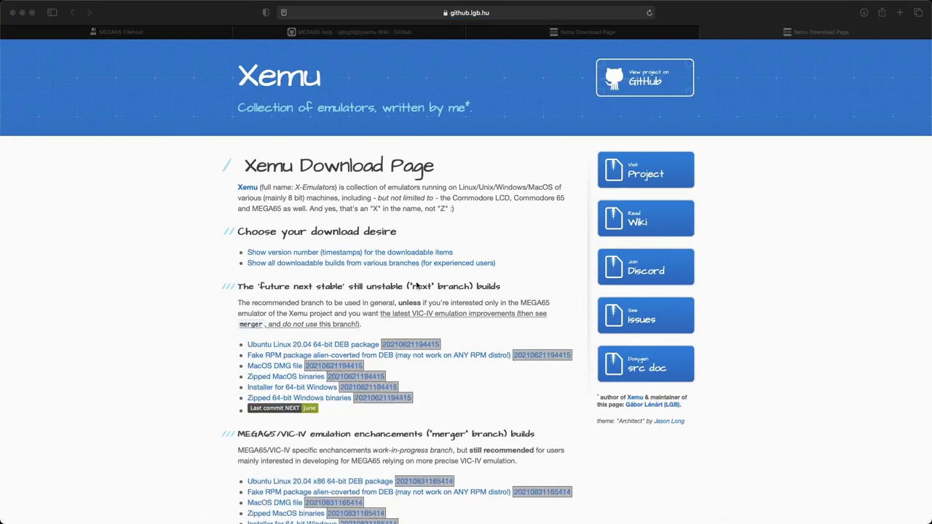
scroll(425, 289, down, 2)
scroll(424, 290, up, 2)
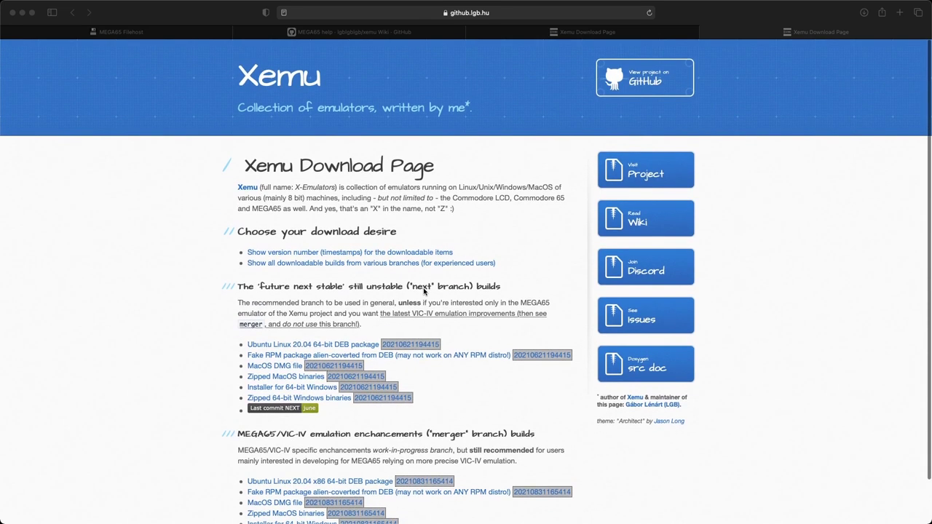
key(ctrl+Right)
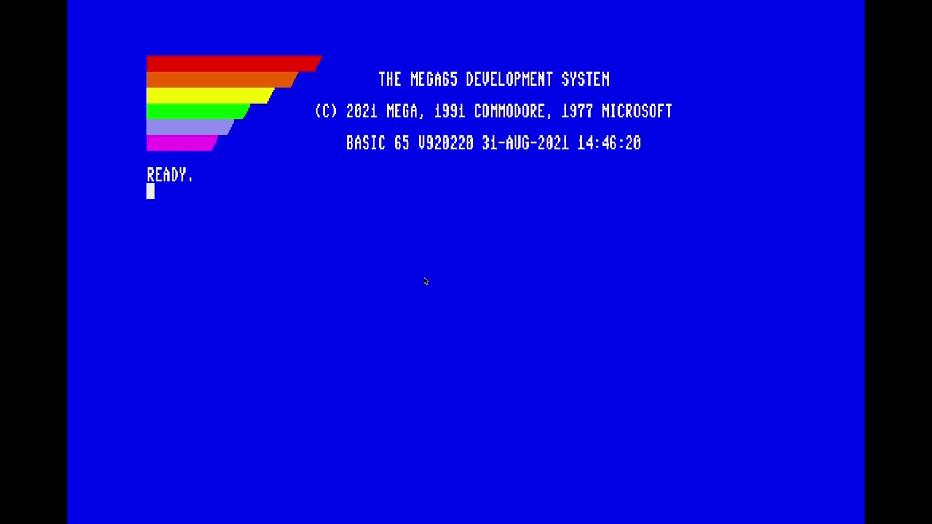
Step: Open the MEGA65 book PDF in Safari from Xemu's online help menu
right_click(424, 277)
mouse_move(470, 369)
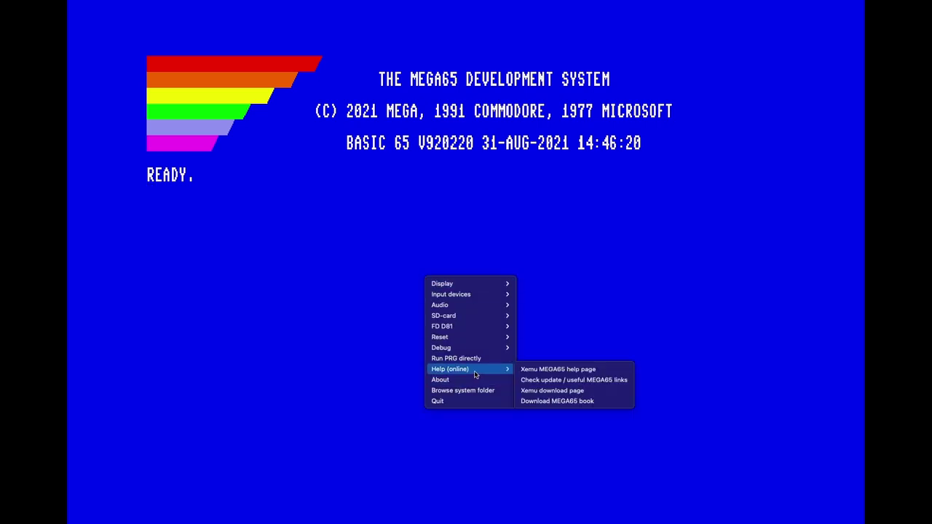
click(543, 403)
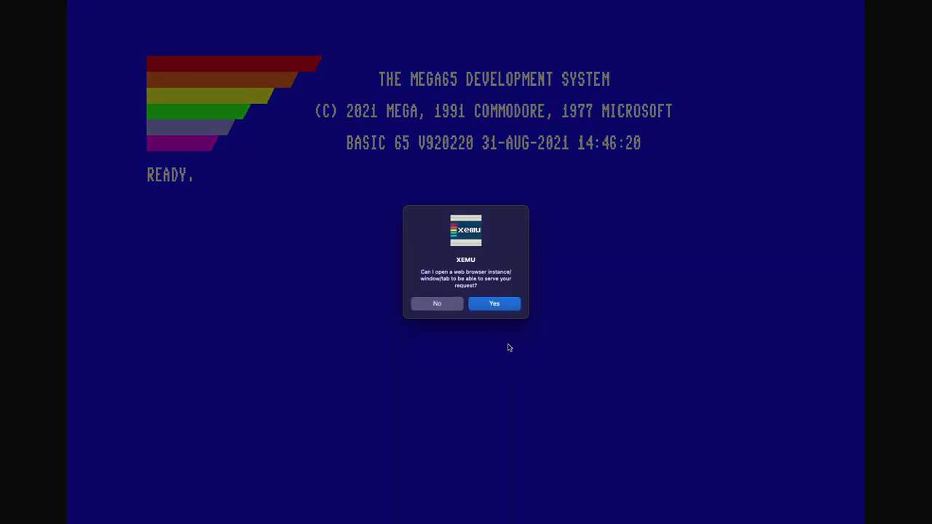
click(498, 307)
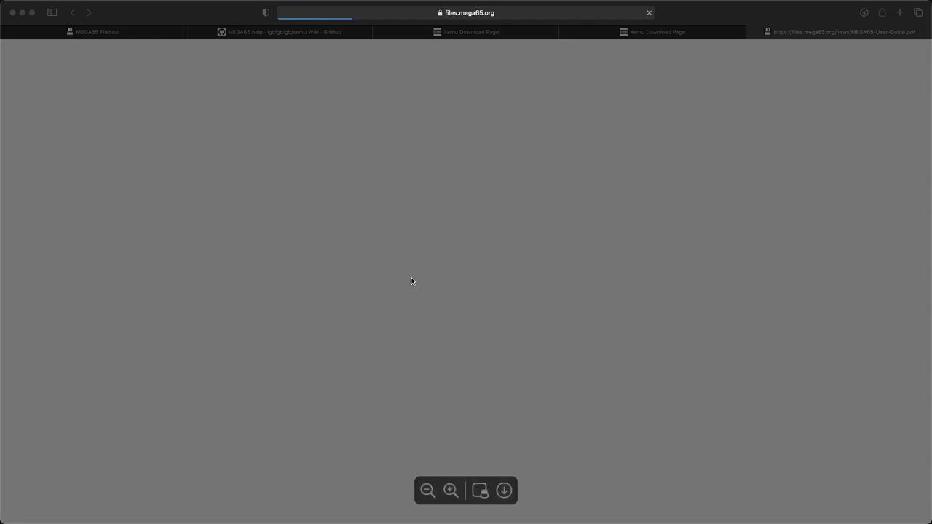
Step: Zoom out and scroll the MEGA65-User-Guide.pdf from the cover to the Contents page
scroll(428, 345, down, 5)
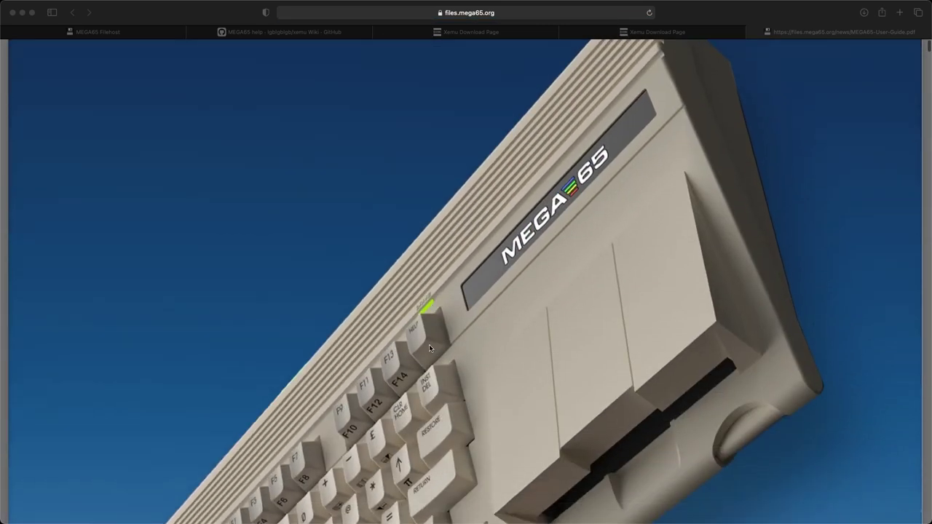
scroll(430, 348, down, 10)
scroll(430, 349, down, 3)
scroll(429, 348, down, 8)
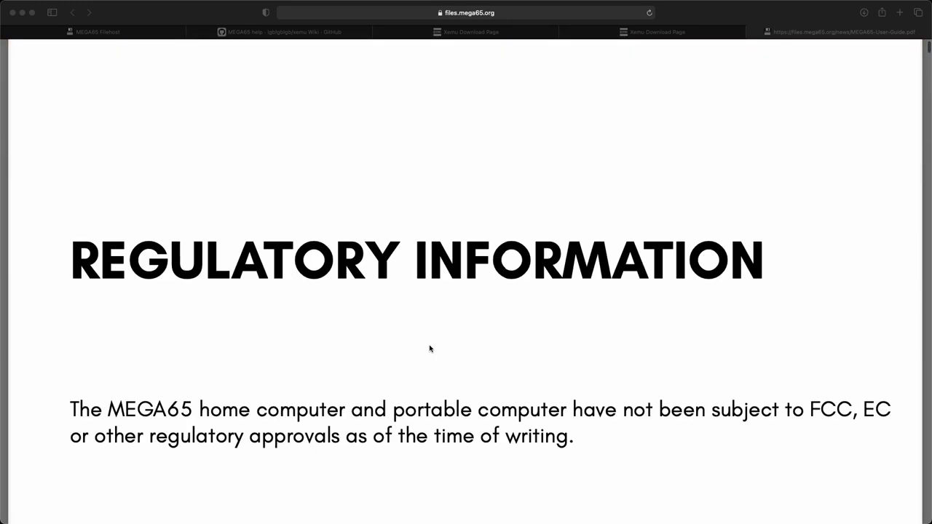
click(429, 349)
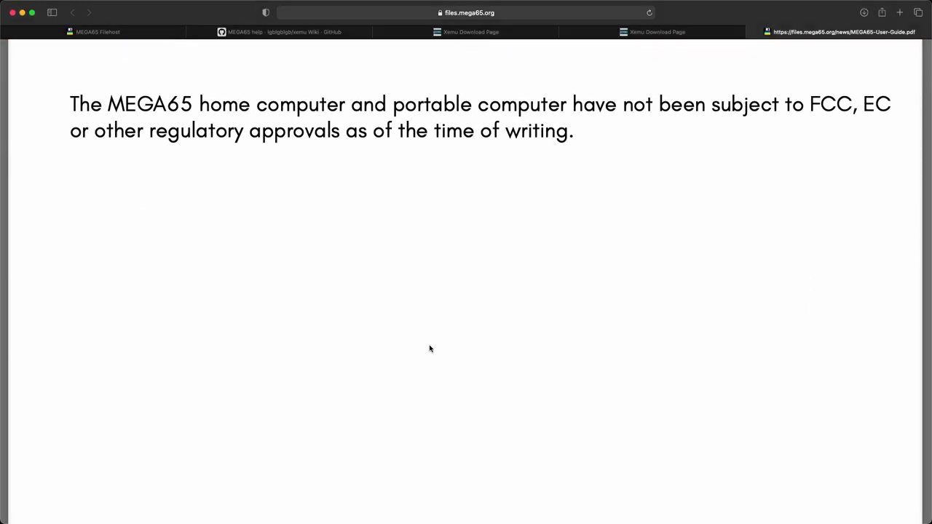
key(super+minus)
key(super+minus)
scroll(429, 349, down, 10)
scroll(429, 348, down, 10)
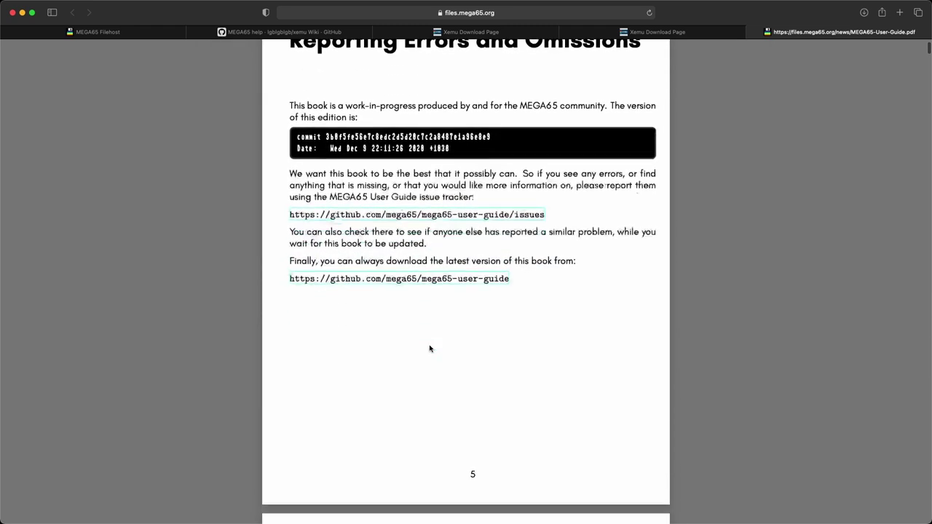
scroll(429, 348, down, 8)
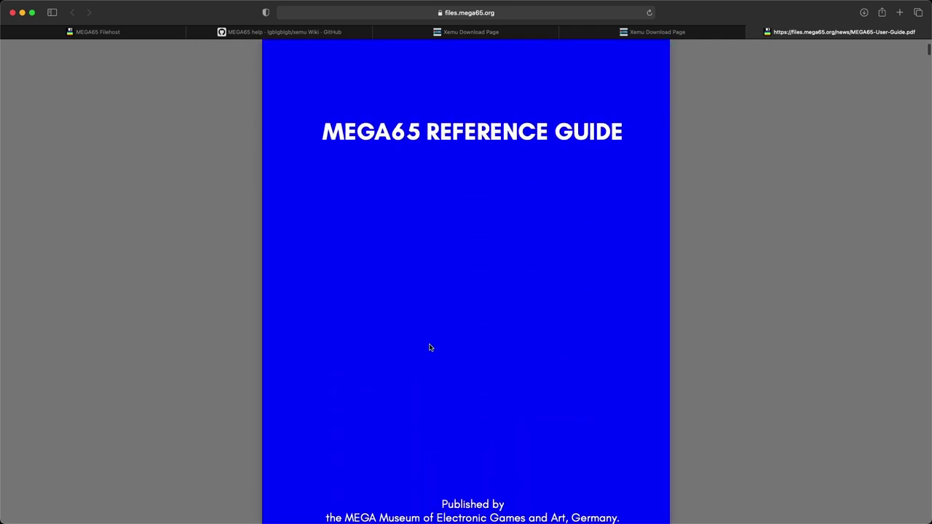
scroll(430, 343, down, 10)
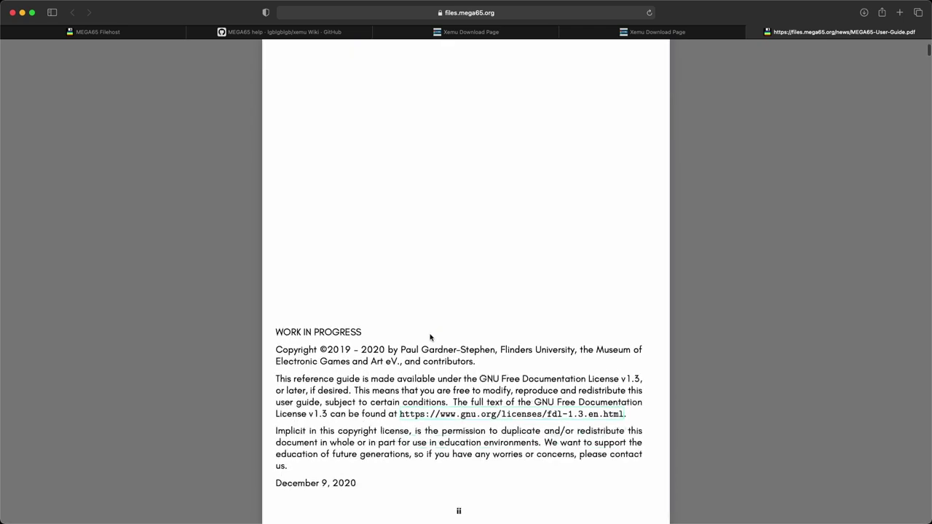
scroll(429, 337, down, 3)
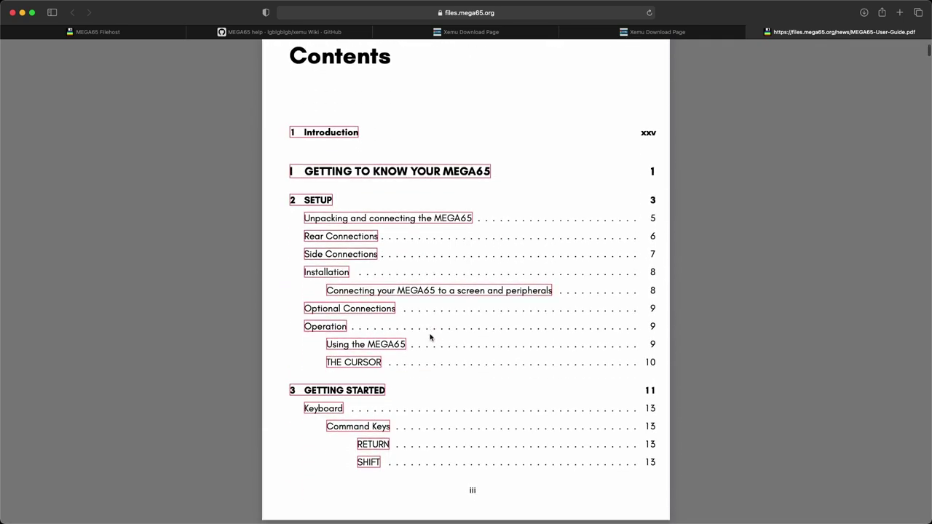
scroll(430, 337, down, 5)
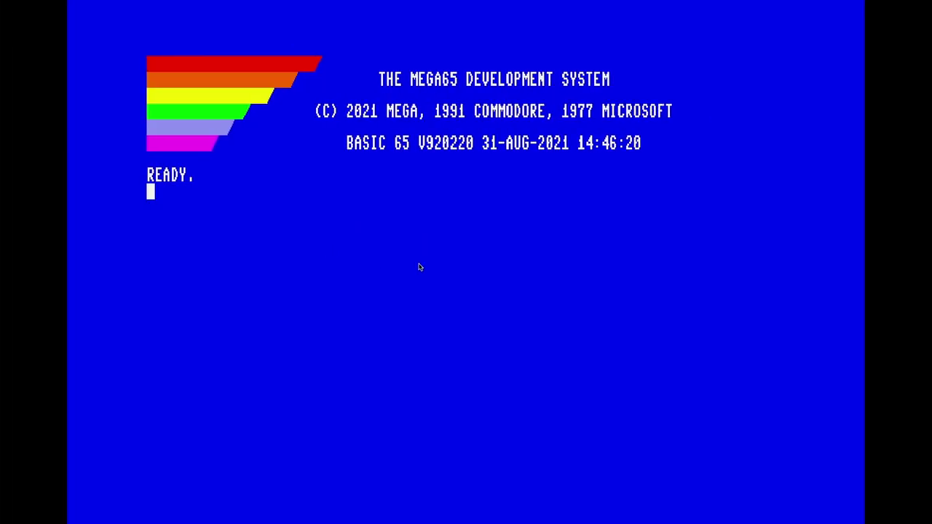
right_click(461, 246)
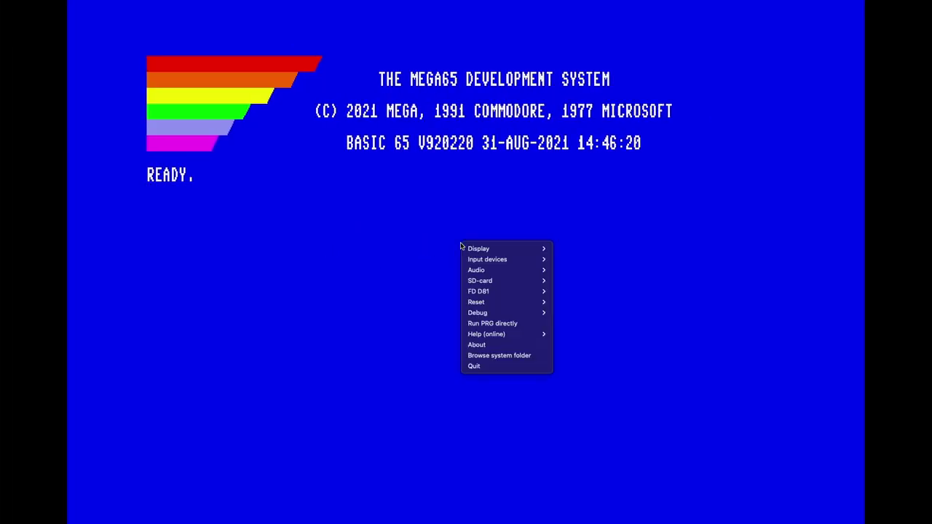
click(503, 345)
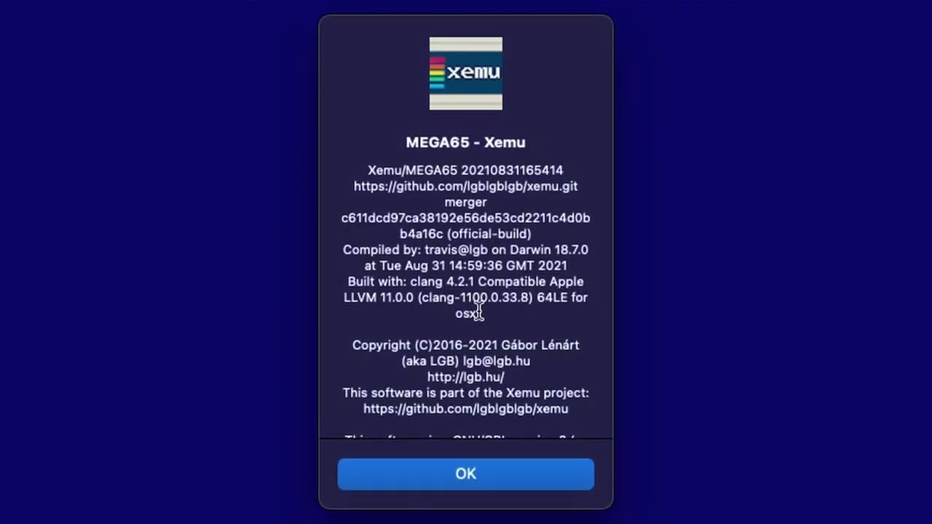
scroll(481, 312, down, 5)
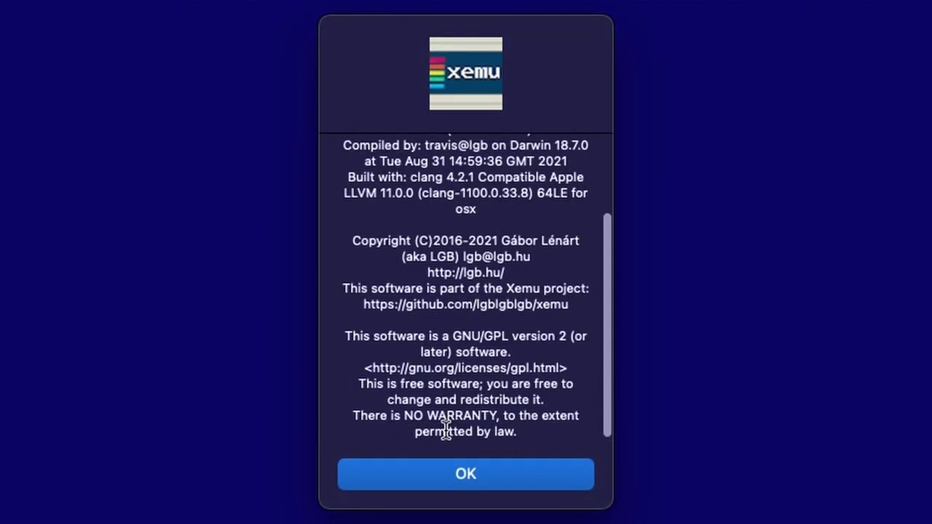
click(457, 478)
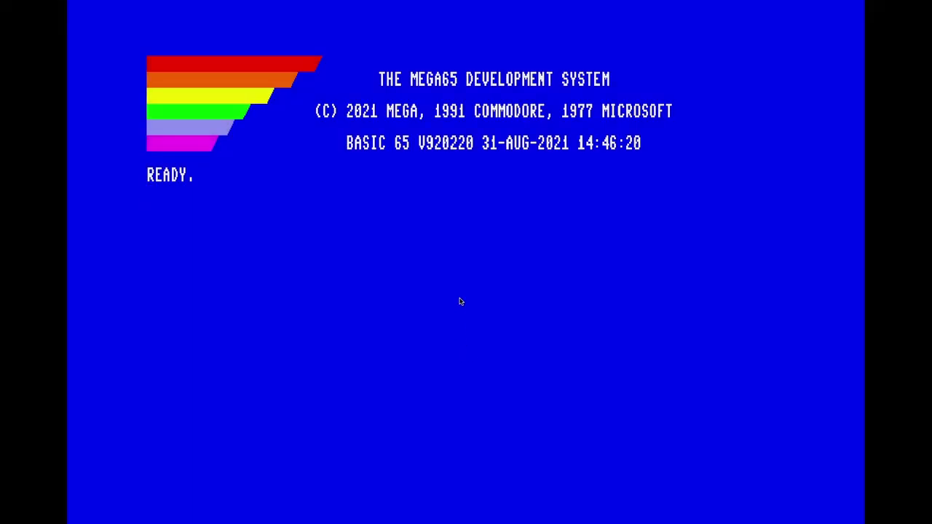
right_click(459, 302)
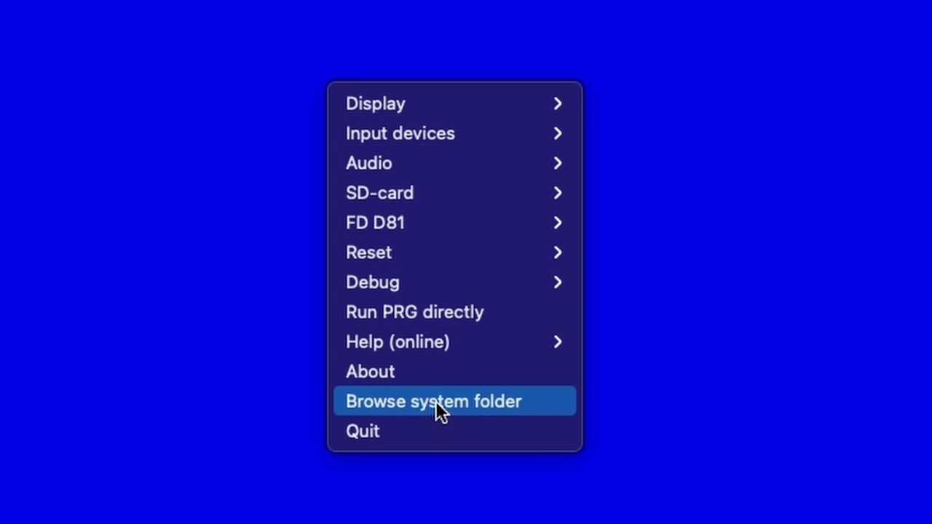
Step: Show Xemu's system folder in Finder, centred on screen
click(436, 402)
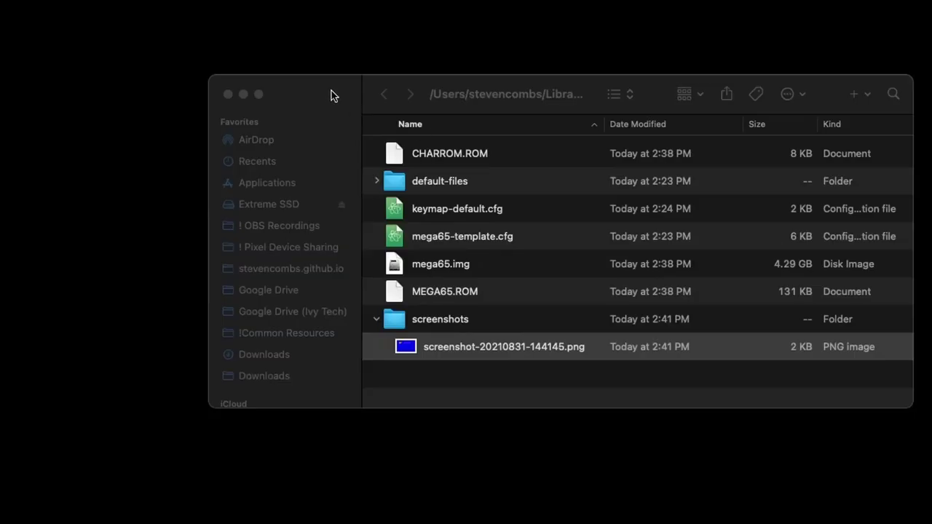
drag(308, 92, 229, 106)
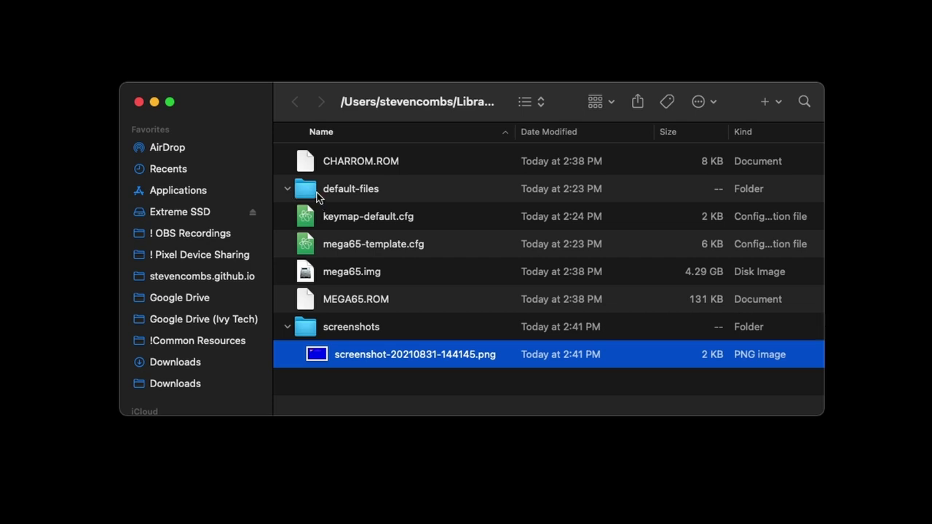
click(295, 105)
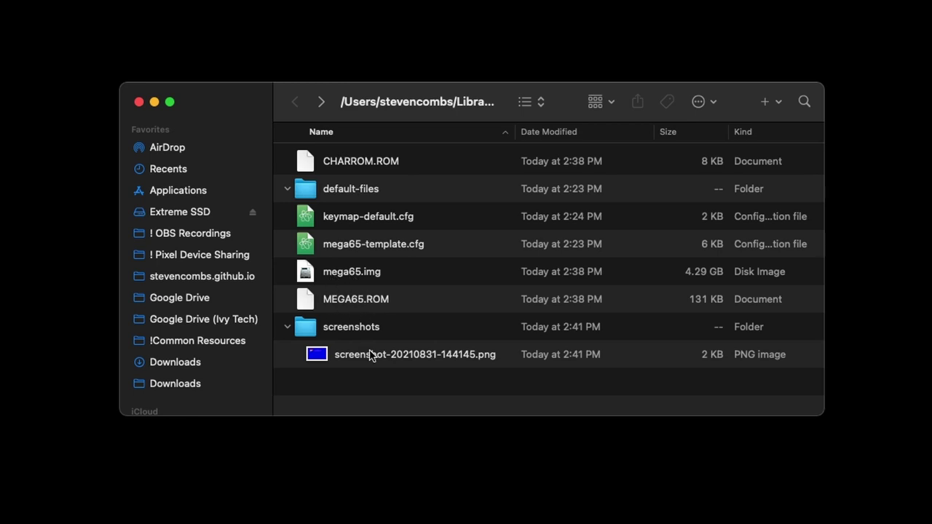
Step: Open the mega65.img SD image to view its Untitled volume contents, then close it
click(331, 276)
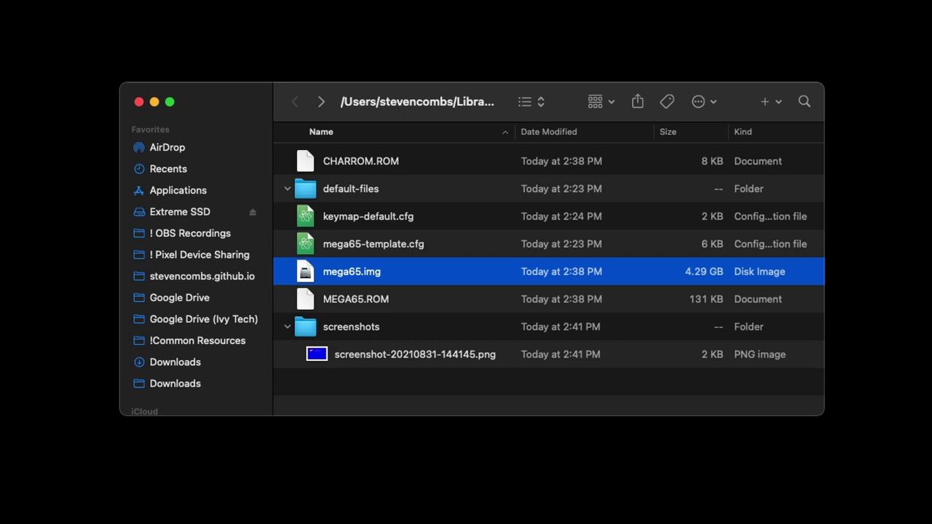
key(super+o)
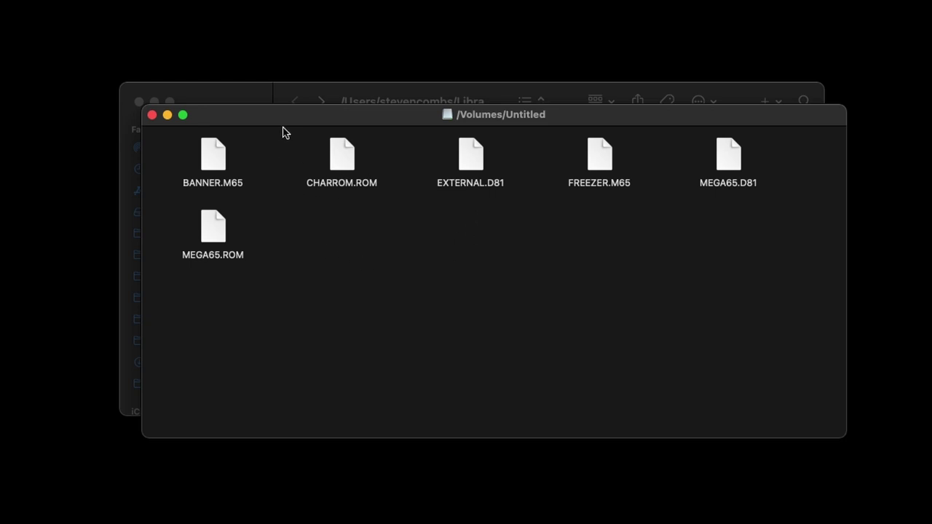
drag(280, 120, 320, 222)
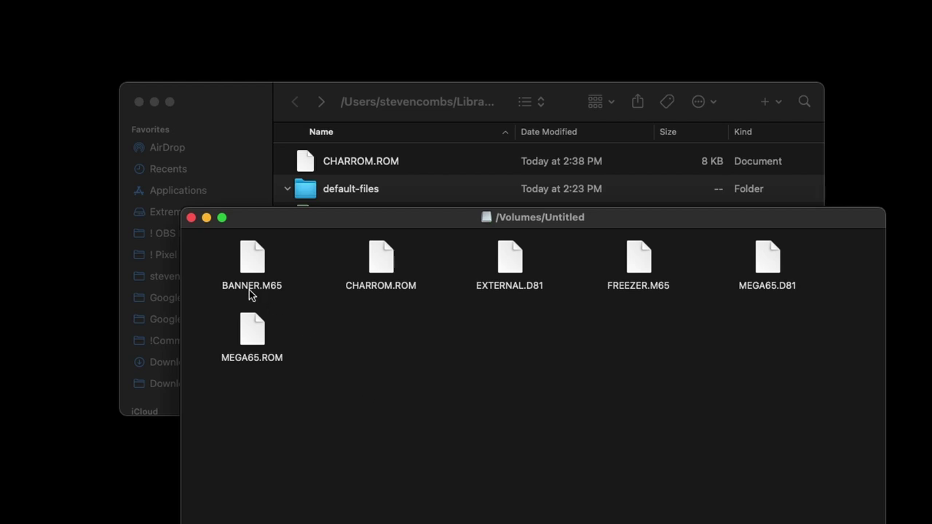
click(191, 218)
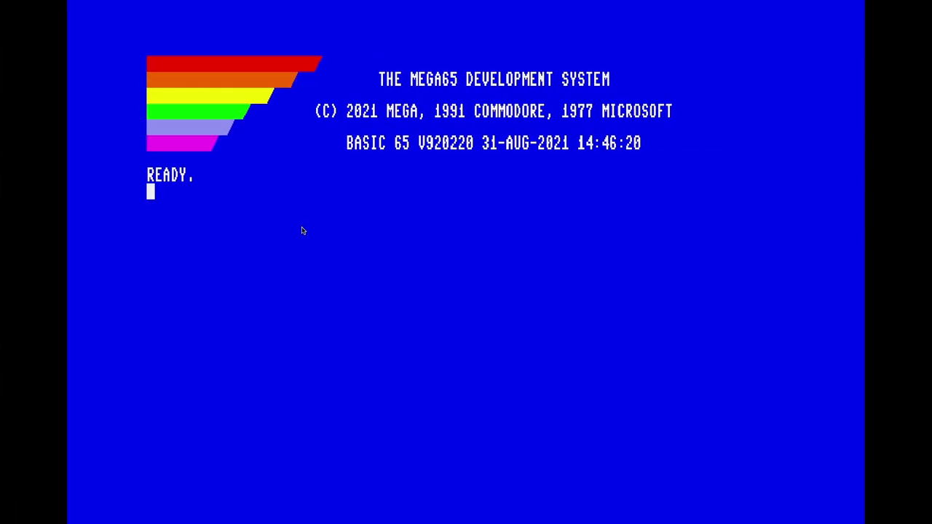
Step: Run DIR to list the empty DEMOEMPTY disk (3160 blocks free) and briefly check the Untitled drive
text(DIR)
key(Return)
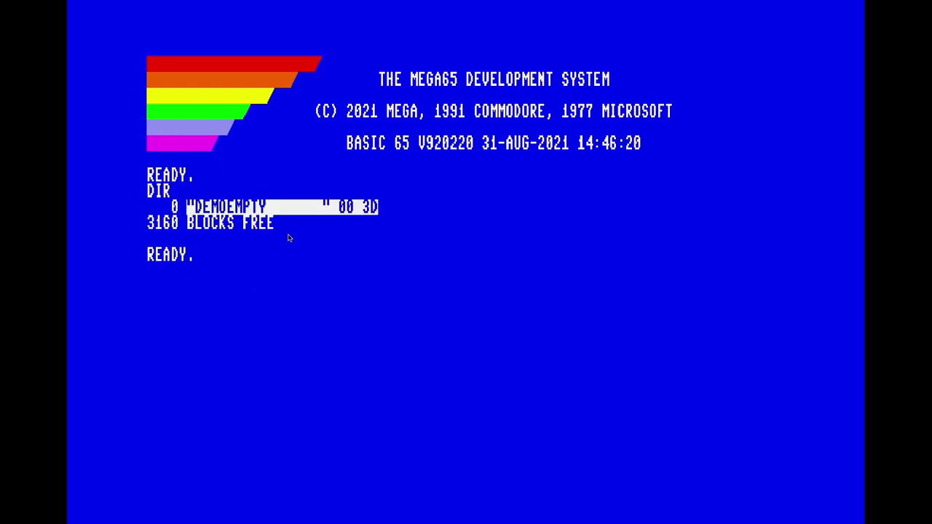
key(ctrl+Left)
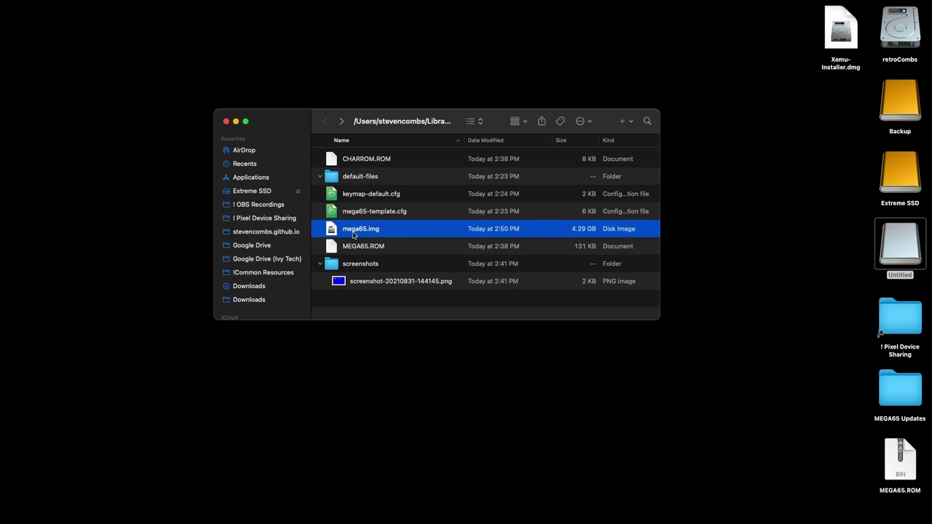
double_click(899, 248)
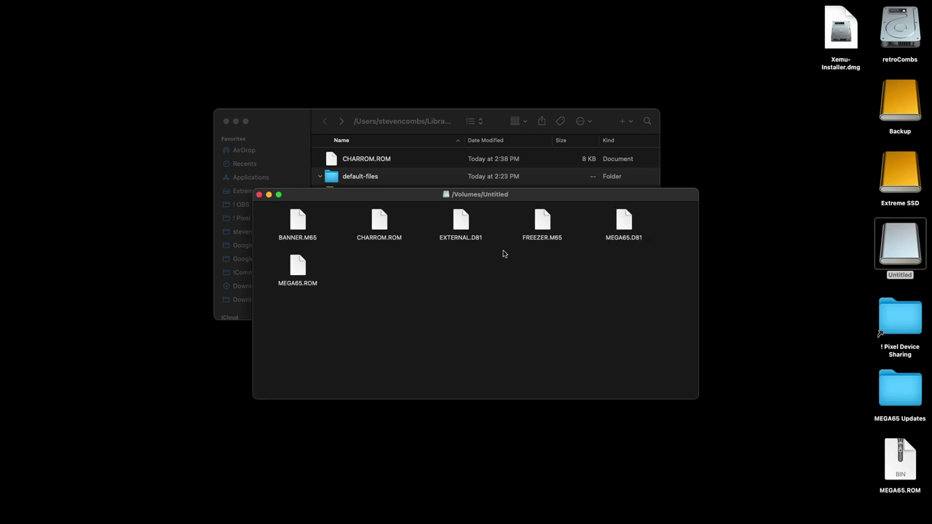
click(259, 195)
key(ctrl+Right)
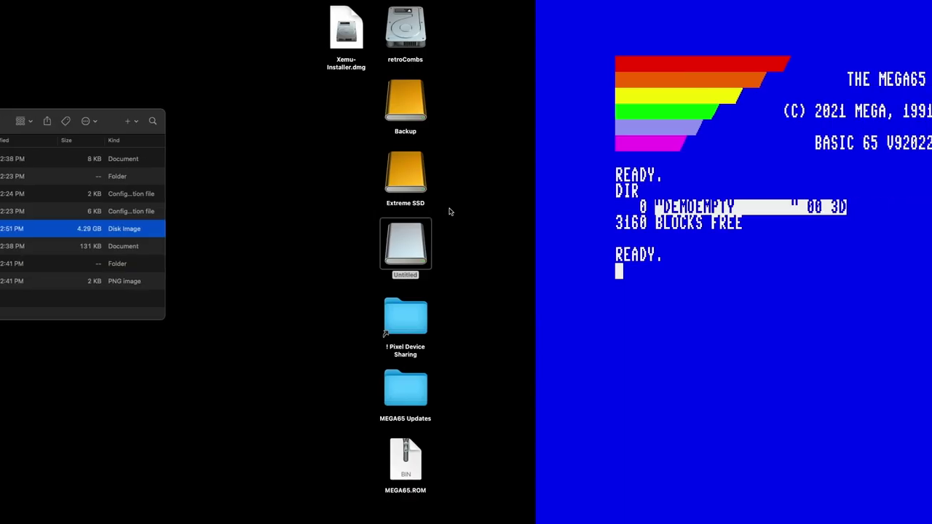
Step: Enter the program 10 PRINT "RETROCOMBS "; and 20 GOTO 10, then list it
text(10)
text( PRINT "RETROCONOMB)
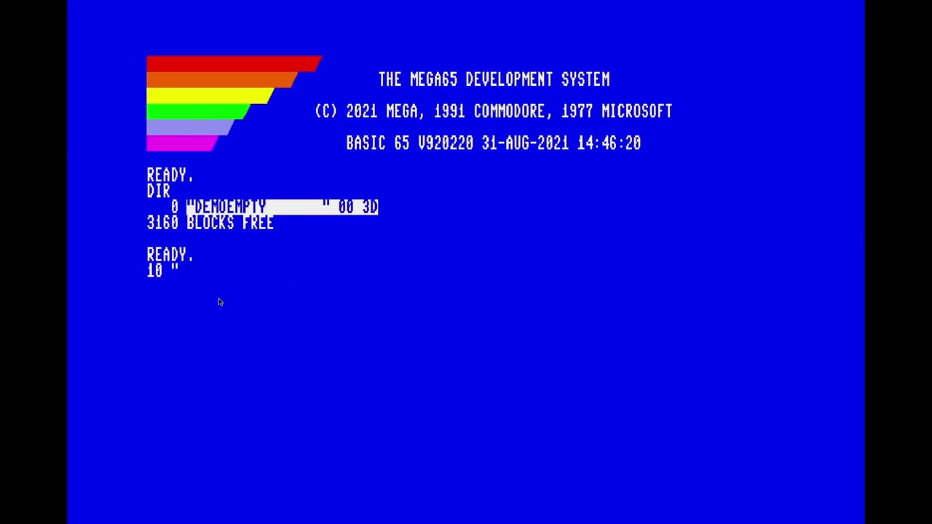
key(BackSpace)
key(BackSpace)
key(BackSpace)
key(BackSpace)
text(MBS ";)
key(Return)
text(20 GOTO 10)
key(Return)
text(LIST)
key(Return)
Step: Save the program as "RETROCOMBS" with DSAVE and confirm it in the directory (3159 blocks free)
text(DSAVE "RETROCOMBS")
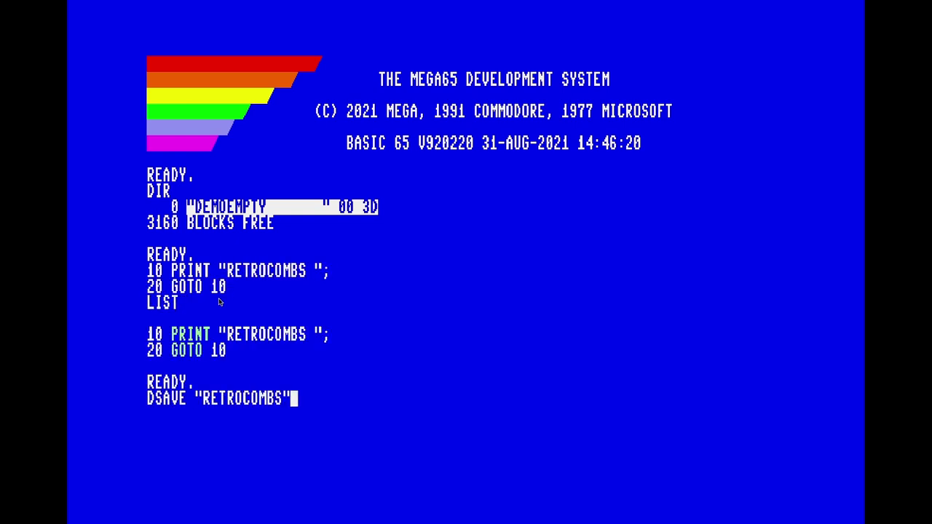
key(Return)
text(DIR)
key(Return)
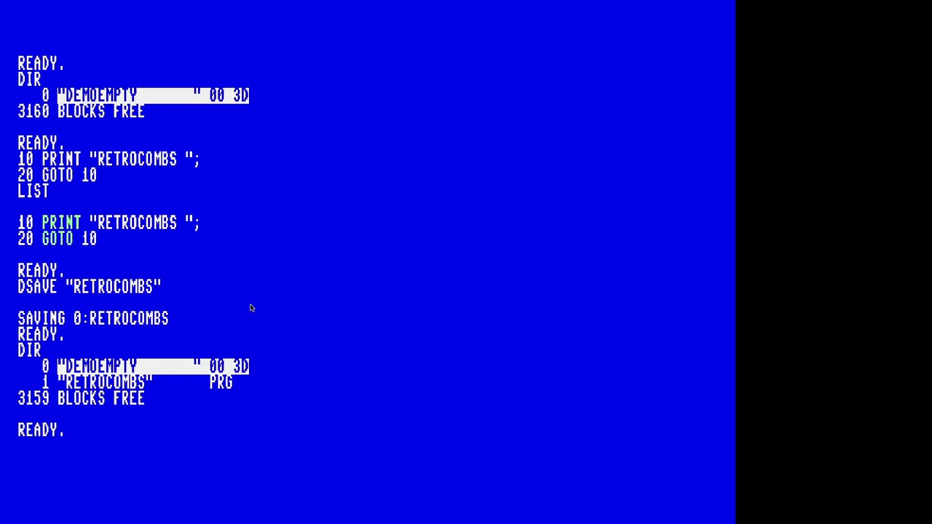
key(ctrl+Left)
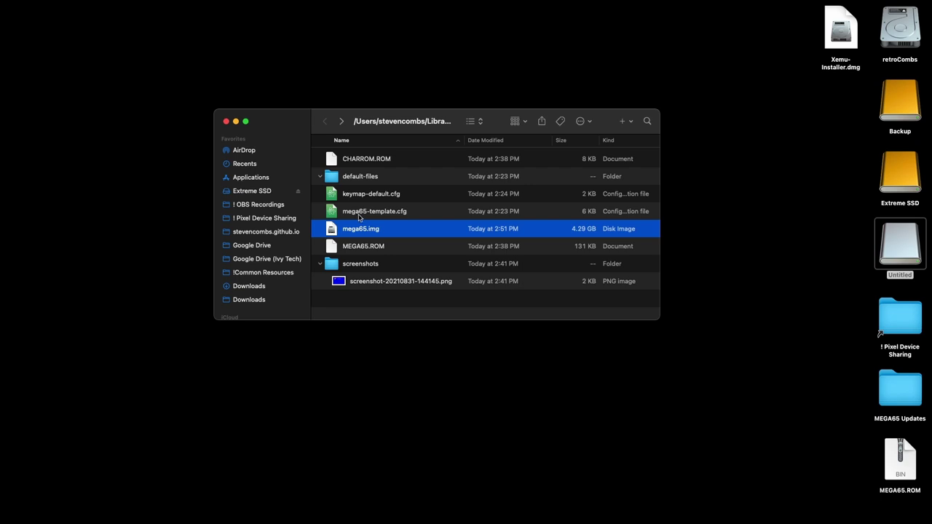
Step: Back in Xemu, let RETROCOMBS fill the screen, then break the loop with RUN/STOP (Esc)
key(ctrl+Right)
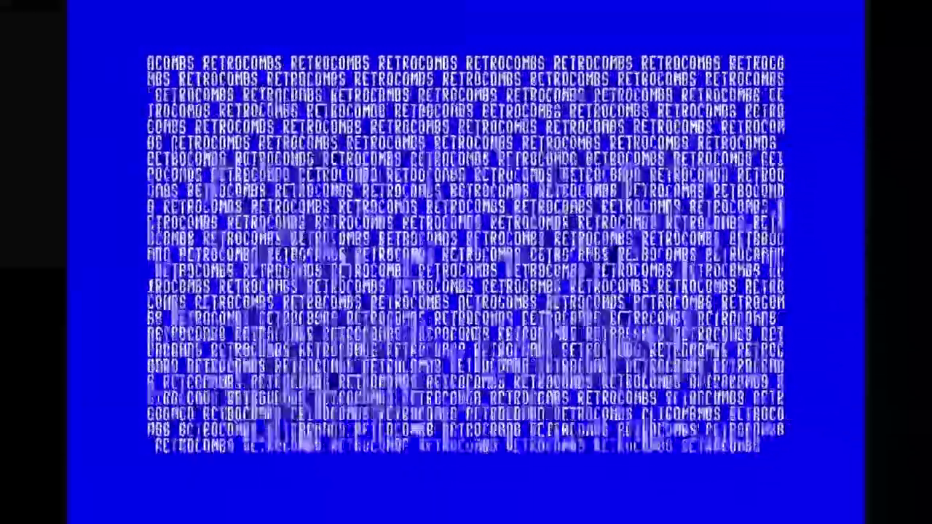
key(Escape)
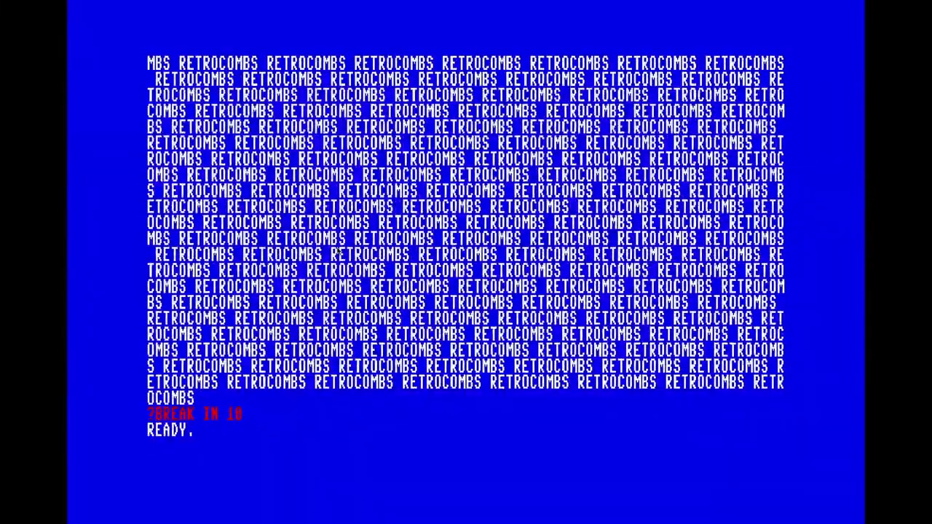
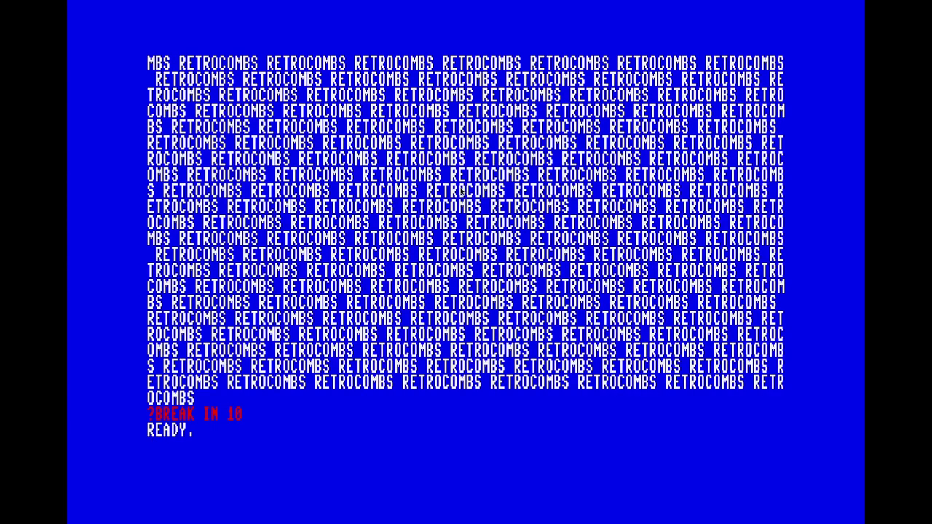
Step: Clear the screen and LIST the RETROCOMBS program's lines
key(shift+Home)
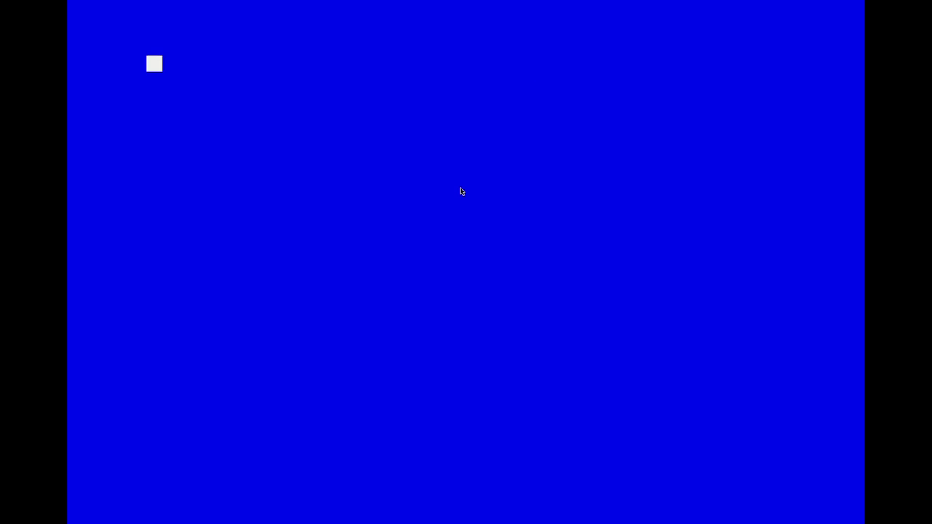
text(LIST)
key(Return)
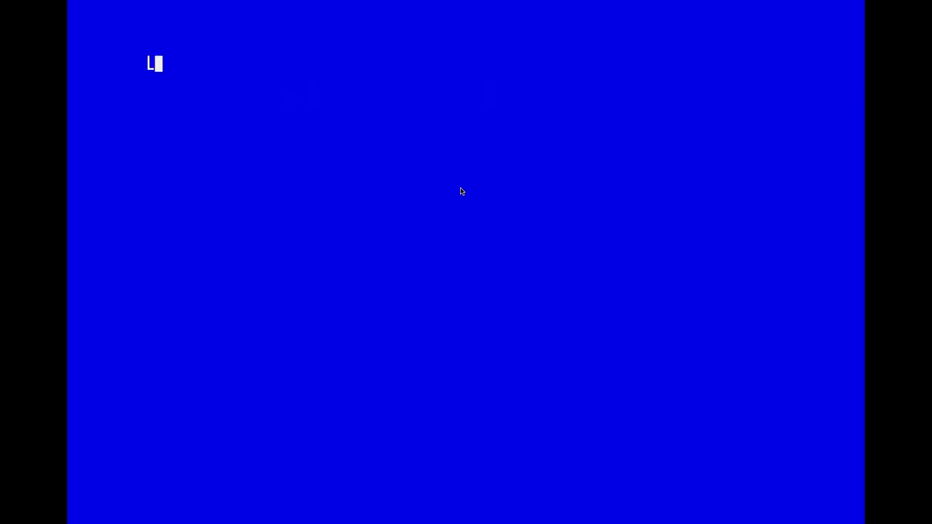
text(LIST)
key(Return)
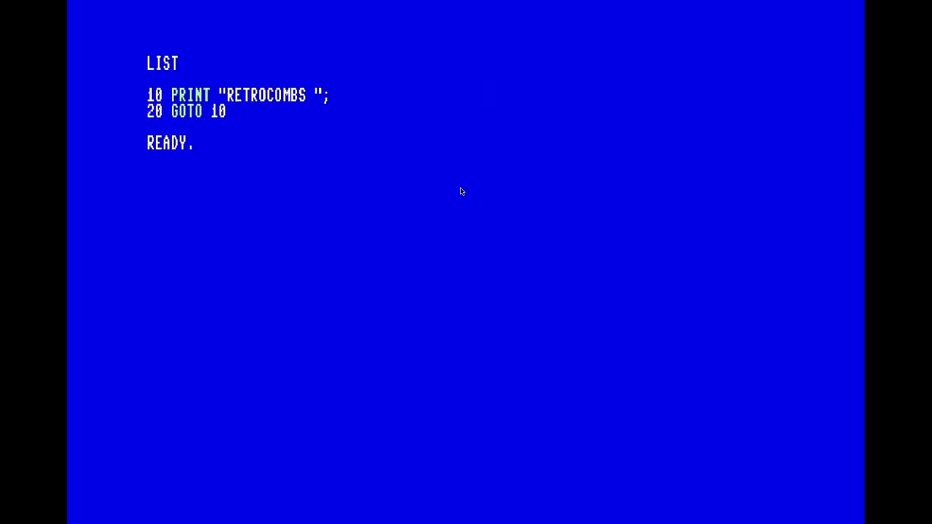
key(shift+Home)
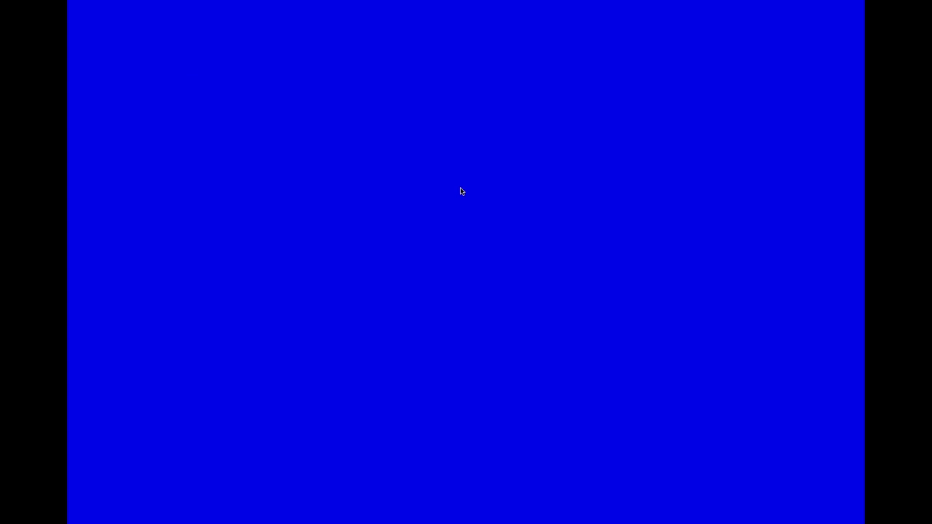
text(LIST)
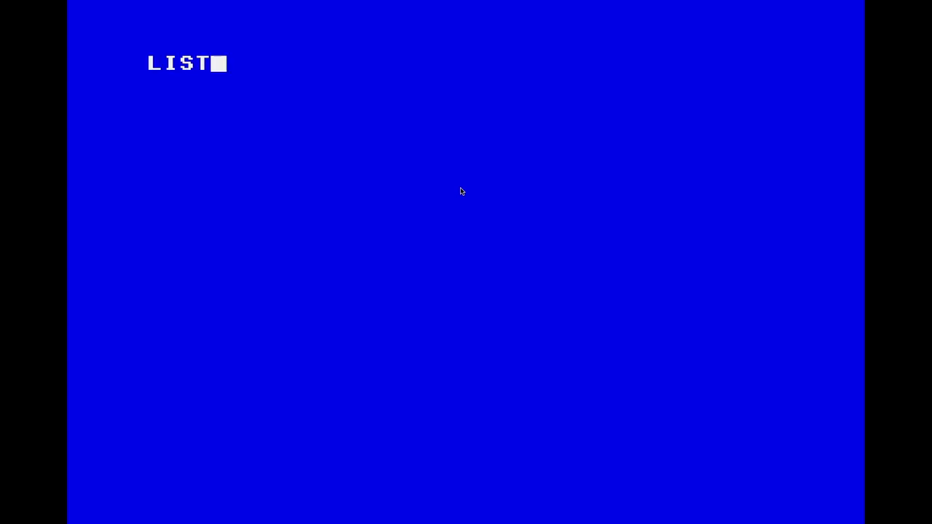
key(Return)
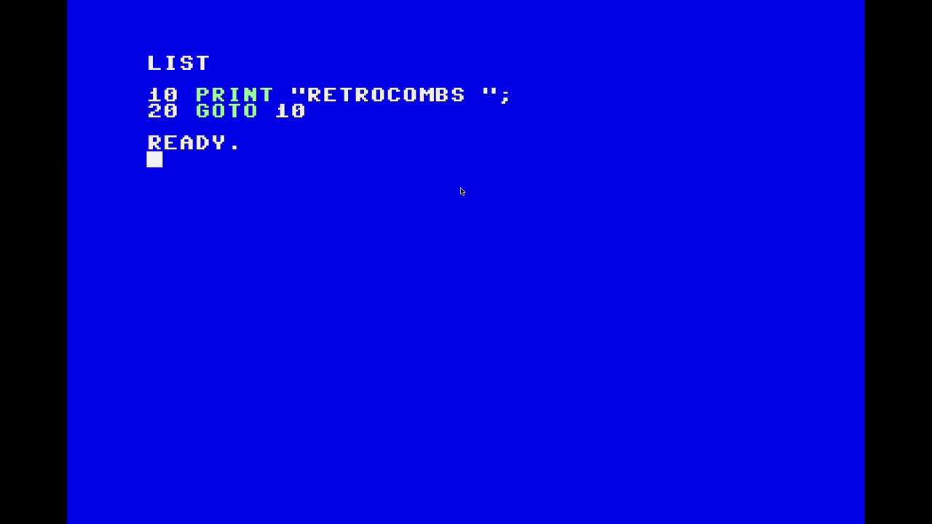
Step: RUN the RETROCOMBS loop, stop it, and clear the screen
text(RUN)
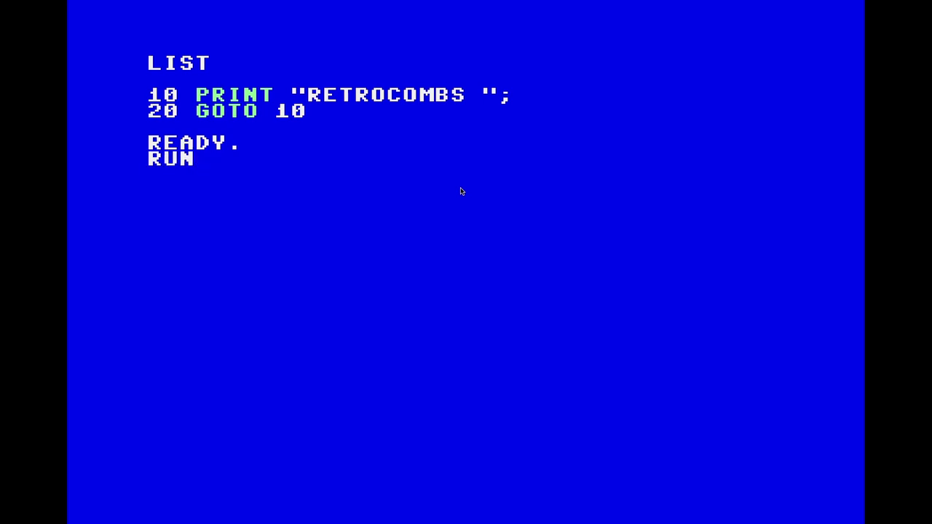
key(Return)
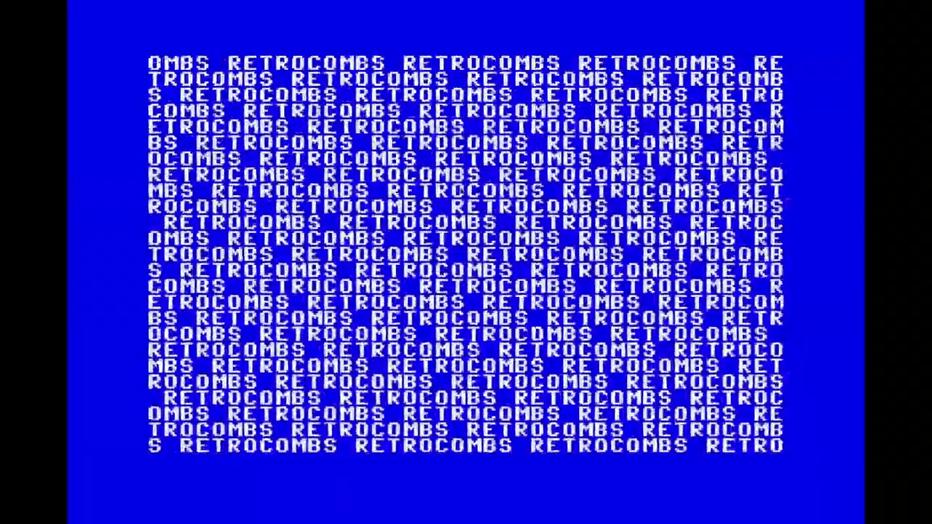
key(Escape)
key(shift+Home)
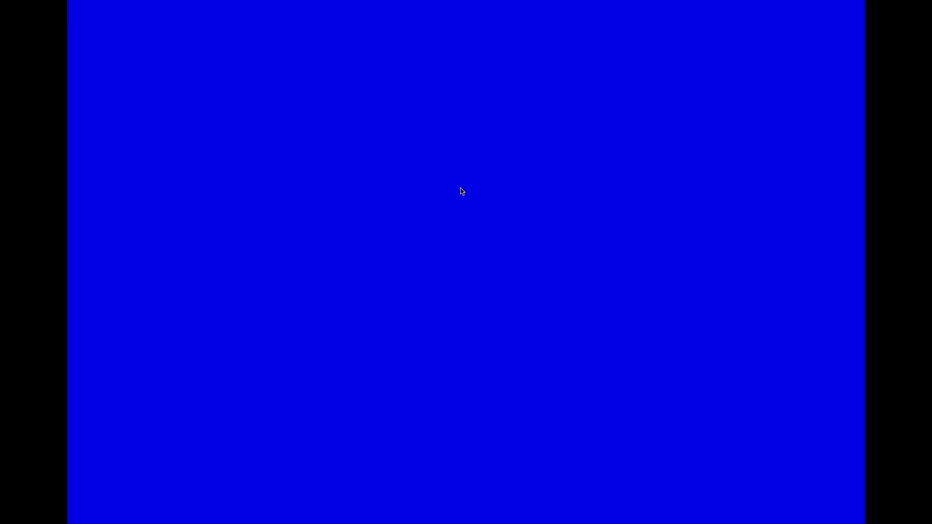
Step: List the DEMOEMPTY disk directory with DIR, retrying after a mistyped DIRDIR
text(DIR)
key(Return)
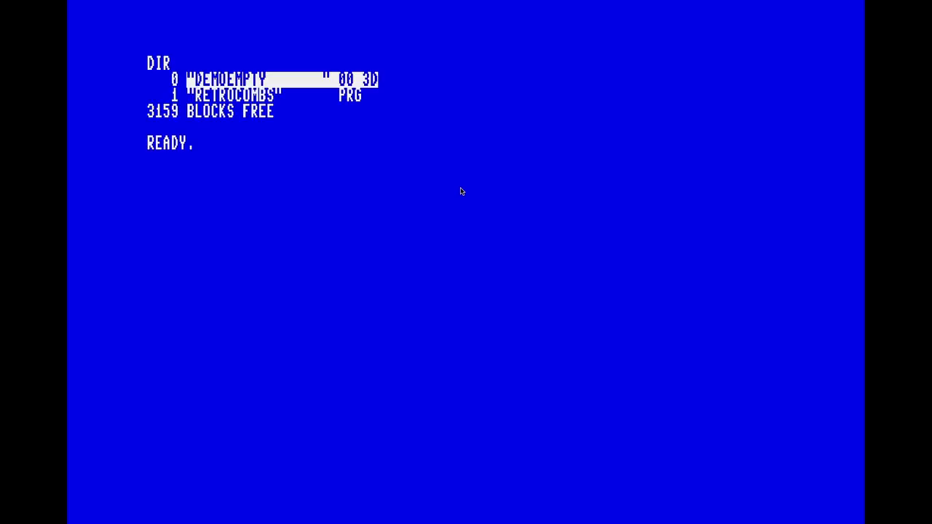
text(DIRDIR)
key(Return)
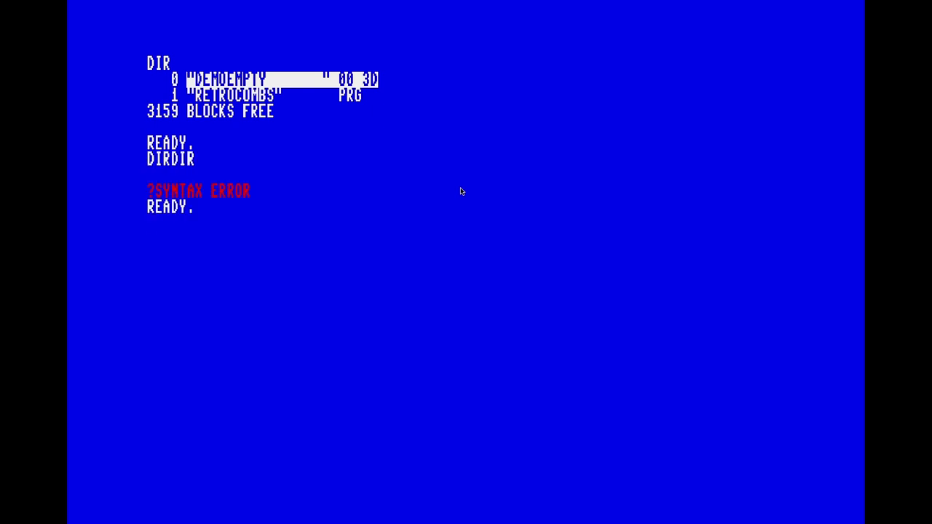
text(DIR)
key(Return)
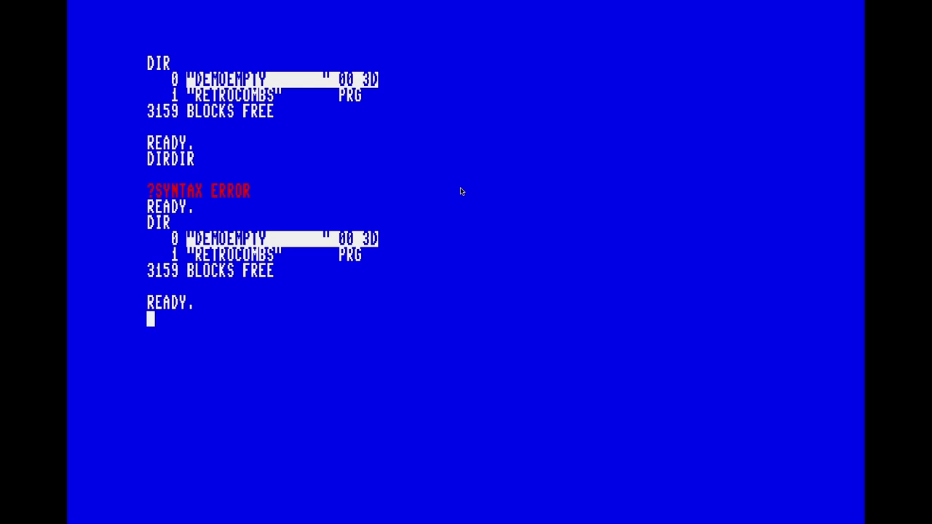
Step: List only PRG files with DIR "*=PRG", showing RETROCOMBS and 3159 blocks free
text(DIR "*=PRG")
key(Return)
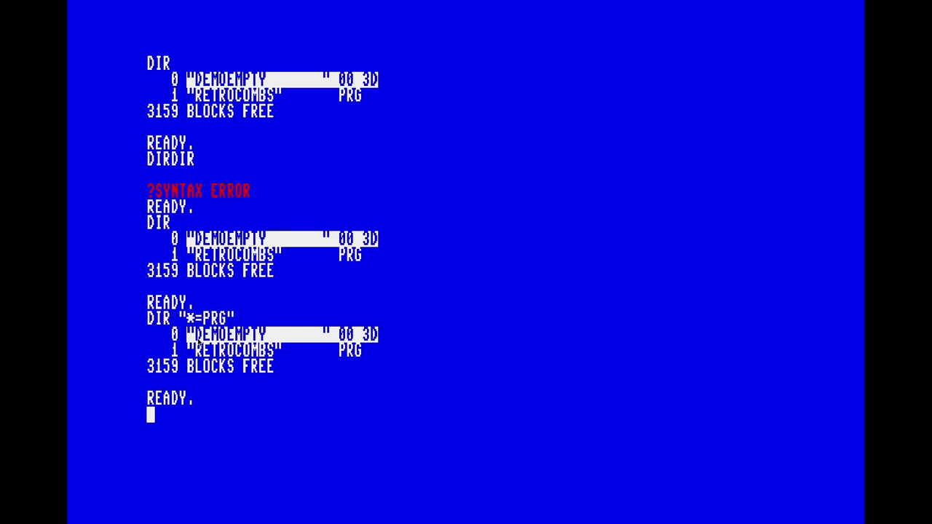
text(DIR "*=PRG")
key(Return)
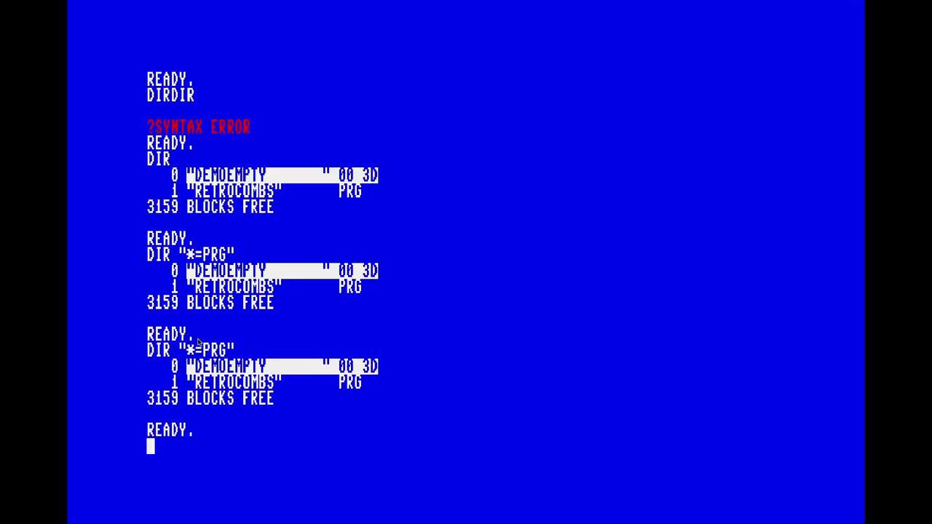
Step: Move the cursor around the listings to a fresh line below the last READY
key(Up)
key(Up)
key(Up)
key(Up)
key(Left)
key(Left)
key(Left)
key(Left)
key(Left)
key(Left)
key(Left)
key(Left)
key(Left)
key(Left)
key(Left)
key(Left)
key(Left)
key(Left)
key(Left)
key(Left)
key(Left)
key(Left)
key(Left)
key(Left)
key(Left)
key(Left)
key(Left)
key(Left)
key(Up)
key(Up)
key(Right)
key(Right)
key(Right)
key(Left)
key(Left)
key(Left)
key(Up)
key(Left)
key(Left)
key(Left)
key(Left)
key(Left)
key(Left)
key(Left)
key(Left)
key(Left)
key(Left)
key(Left)
key(Left)
key(Left)
key(Left)
key(Left)
key(Left)
key(Left)
key(Left)
key(Left)
key(Left)
key(Left)
key(Left)
key(Left)
key(Left)
key(Left)
key(Left)
key(Left)
key(Left)
key(Left)
key(Left)
key(Left)
key(Left)
key(Left)
key(Left)
key(Left)
key(Left)
key(Left)
key(Left)
key(Left)
key(Left)
key(Up)
key(Left)
key(Left)
key(Left)
key(Up)
key(Right)
key(Right)
key(Right)
key(Left)
key(Left)
key(Left)
key(Up)
key(Up)
key(Up)
key(Right)
key(Right)
key(Right)
key(Right)
key(Right)
key(Right)
key(Right)
key(Right)
key(Right)
key(Right)
key(Right)
key(Right)
key(Left)
key(Left)
key(Left)
key(Left)
key(Left)
key(Left)
key(Left)
key(Up)
key(Right)
key(Right)
key(Right)
key(Right)
key(Right)
key(Right)
key(Right)
key(Right)
key(Right)
key(Right)
key(Right)
key(Right)
key(Right)
key(Right)
key(Right)
key(Right)
key(Right)
key(Right)
key(Right)
key(Left)
key(Left)
key(Left)
key(Left)
key(Left)
key(Left)
key(Left)
key(Left)
key(Left)
key(Left)
key(Left)
key(Left)
key(Left)
key(Left)
key(Left)
key(Left)
key(Left)
key(Left)
key(Left)
key(Down)
key(Down)
key(Down)
key(Down)
key(Down)
key(Down)
key(Down)
key(Down)
key(Down)
key(Down)
key(Down)
key(Down)
key(Down)
key(Down)
Step: Submit the KEY6 command and start a new blank input line
text(KEY6)
key(Return)
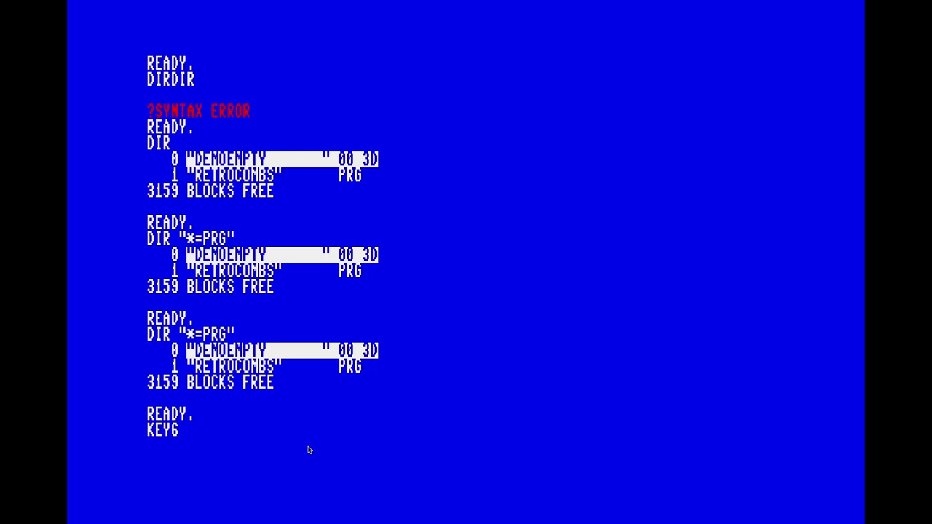
key(Return)
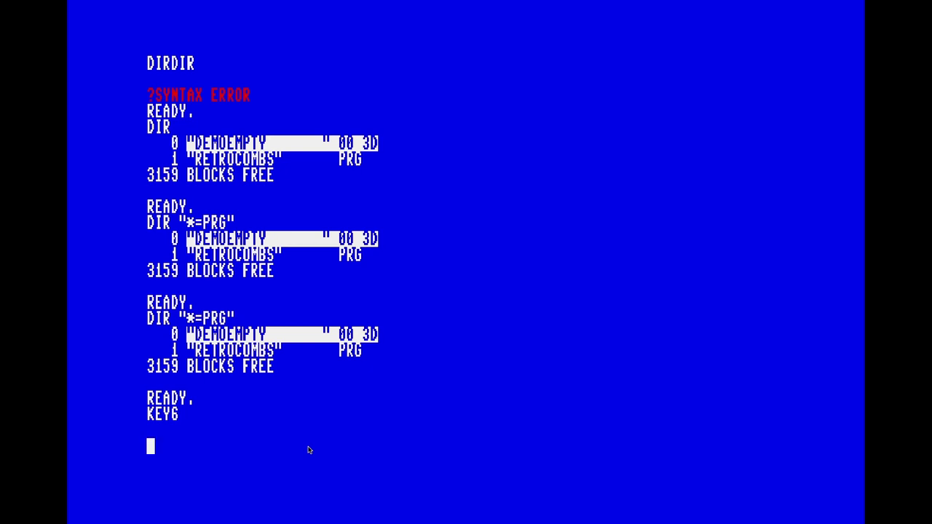
Step: Cursor through the screen lines, then enter the machine-code monitor with F8, showing PC 00FFA2
key(Up)
key(Up)
key(Up)
key(Up)
key(Up)
key(F6)
key(F6)
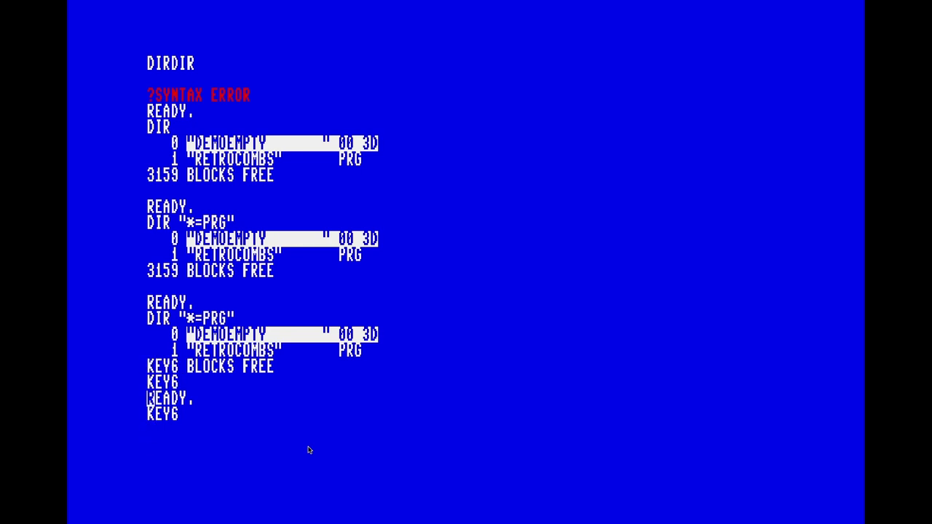
key(Up)
key(Up)
key(Up)
key(Right)
key(Right)
key(Right)
key(Right)
key(Up)
key(Up)
key(Left)
key(Down)
key(Down)
key(shift+Return)
key(Down)
key(Down)
key(Up)
key(Up)
key(Up)
key(Right)
key(Right)
key(Right)
key(Right)
key(Right)
key(Right)
key(Right)
key(Right)
key(Right)
key(Right)
key(Right)
key(Right)
key(Right)
key(Right)
key(Right)
key(Right)
key(Right)
key(Right)
key(Right)
key(Left)
key(Left)
key(Left)
key(Left)
key(Left)
key(Left)
key(Left)
key(Left)
key(Left)
key(Left)
key(Left)
key(Left)
key(Left)
key(Left)
key(Left)
key(Left)
key(Left)
key(Left)
key(Left)
key(Left)
key(Up)
key(Right)
key(Right)
key(Right)
key(Down)
key(Left)
key(Left)
key(Left)
key(Right)
key(Right)
key(Right)
key(Right)
key(Right)
key(Right)
key(Right)
key(Right)
key(Right)
key(Right)
key(Right)
key(Right)
key(Right)
key(Right)
key(Right)
key(Right)
key(Right)
key(Right)
key(Right)
key(Right)
key(shift+Return)
key(Up)
key(Right)
key(Right)
key(Right)
key(Left)
key(Left)
key(Left)
key(Up)
key(Right)
key(Right)
key(Right)
key(Left)
key(Left)
key(Left)
key(Up)
key(Up)
key(Up)
key(Down)
key(Down)
key(Down)
key(Right)
key(Right)
key(Right)
key(F8)
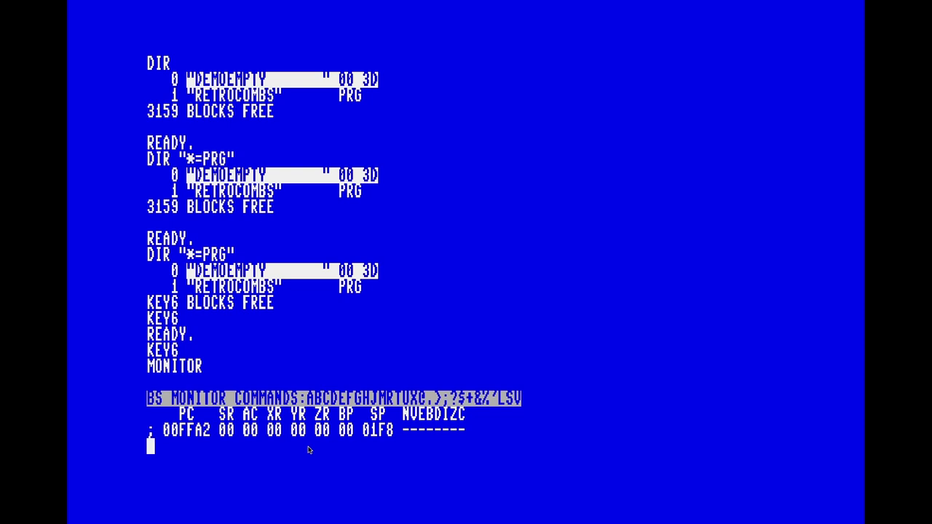
Step: Enter the X command in the monitor to return to the BASIC READY prompt
key(Down)
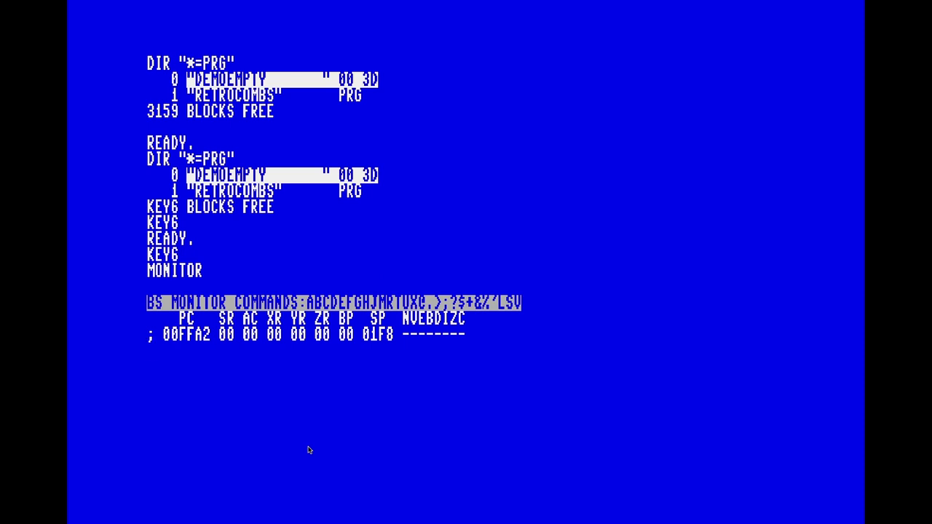
text(x)
key(Return)
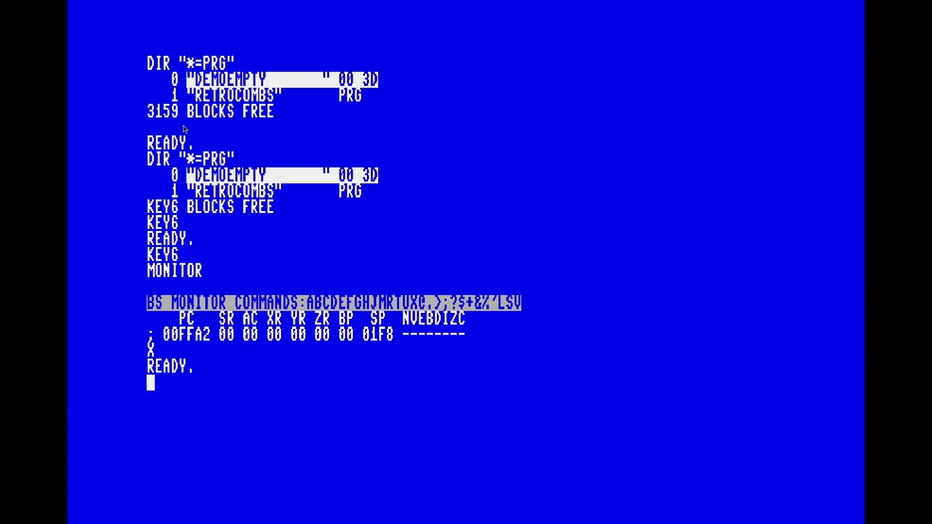
Step: Switch Xemu to Window - 100% and move and enlarge the window beside the desktop
right_click(477, 126)
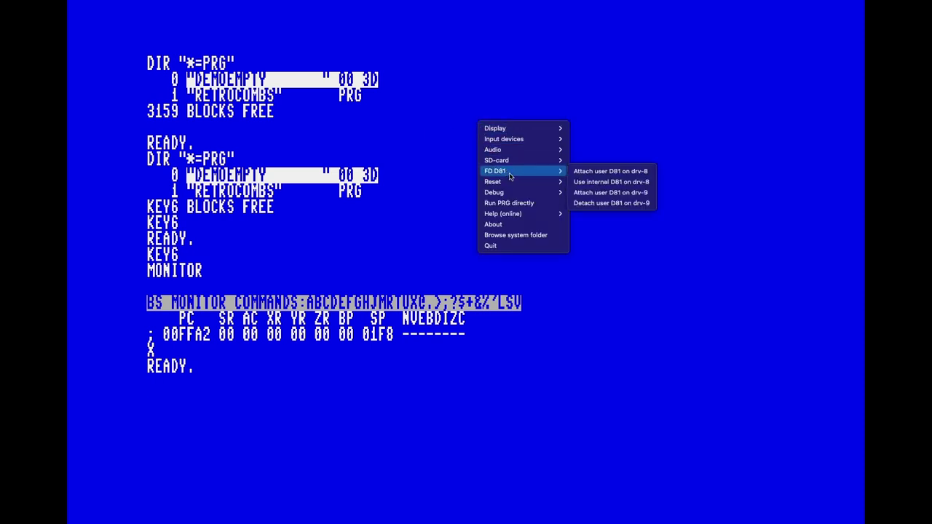
mouse_move(546, 131)
mouse_move(598, 142)
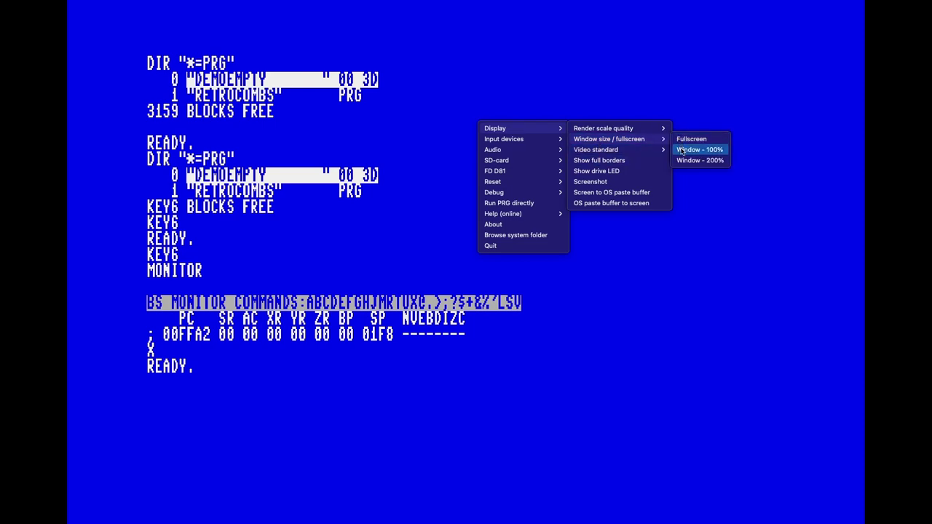
click(697, 149)
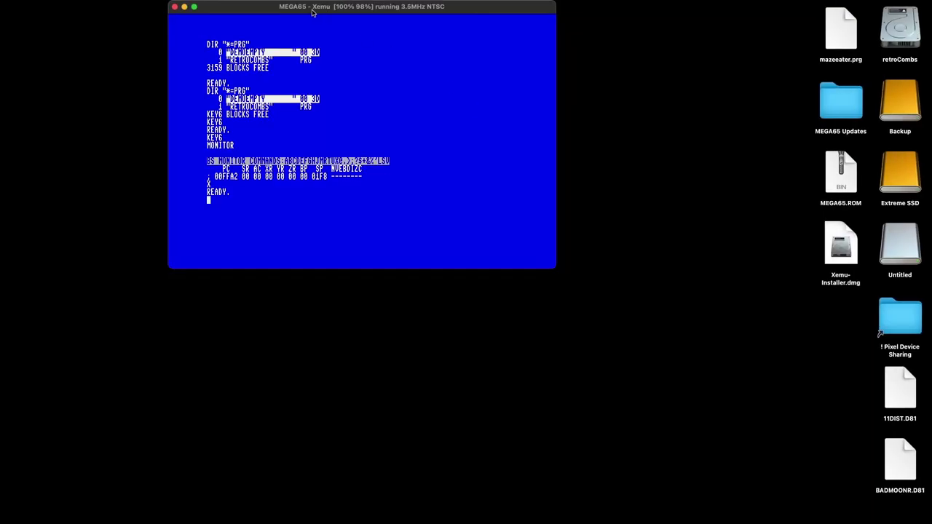
drag(260, 6, 222, 19)
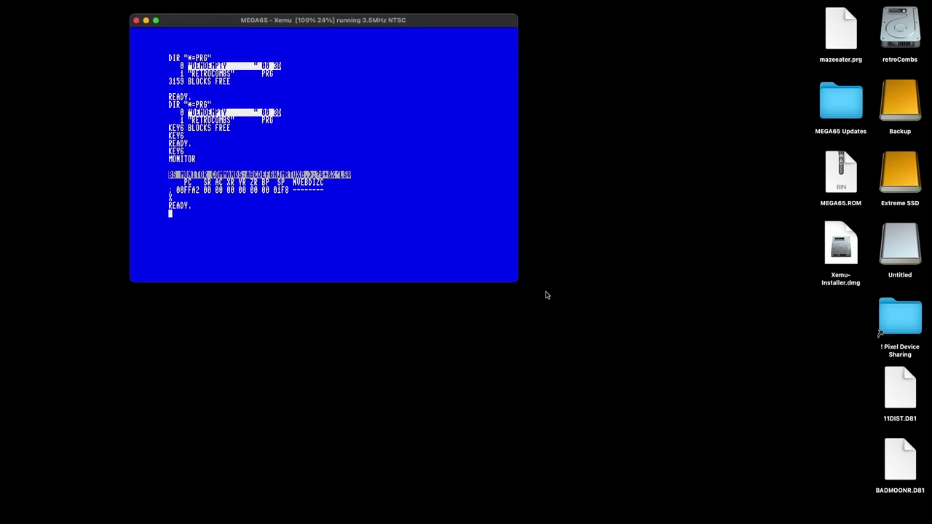
drag(516, 281, 795, 501)
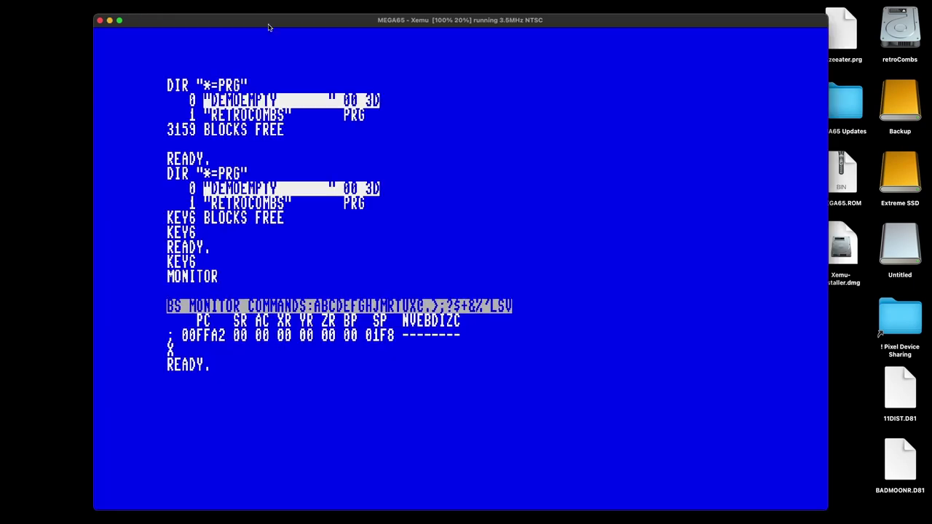
drag(268, 22, 212, 20)
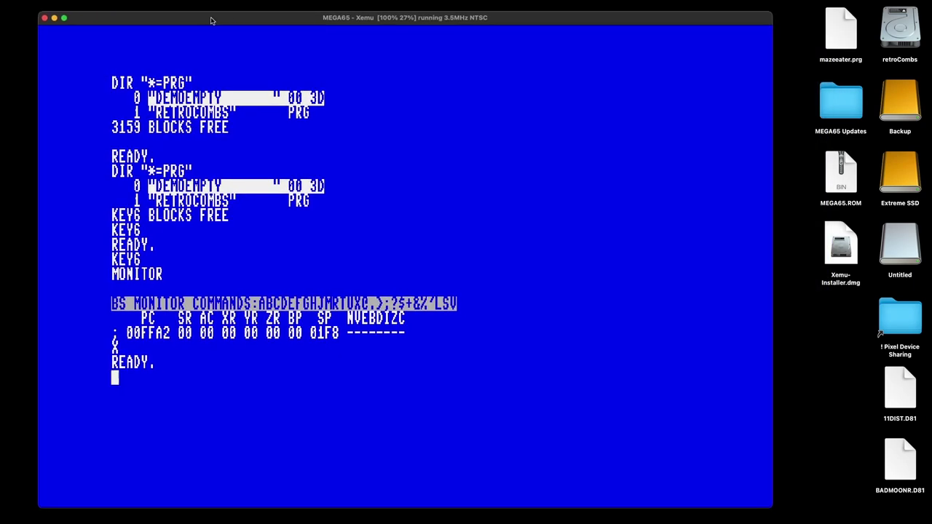
Step: Select FD D81 > Use internal D81 on drv-8
right_click(509, 160)
mouse_move(537, 199)
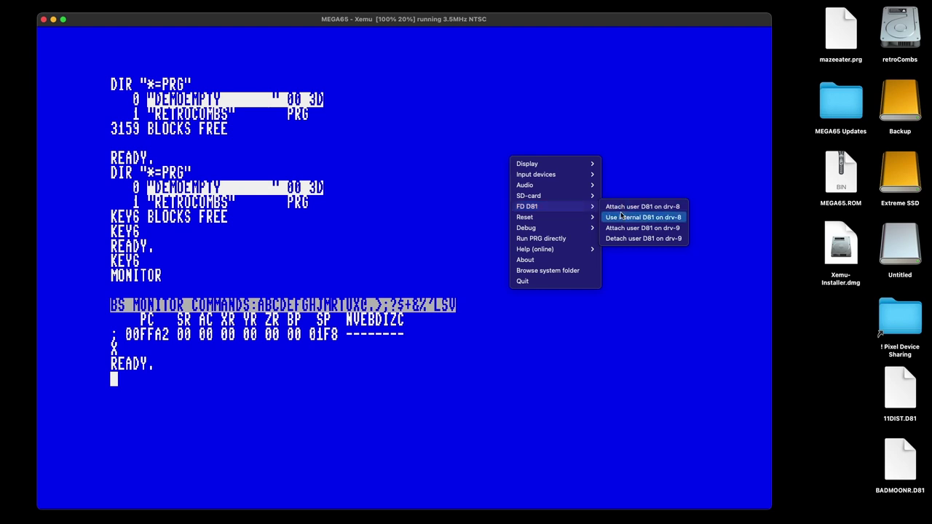
click(399, 190)
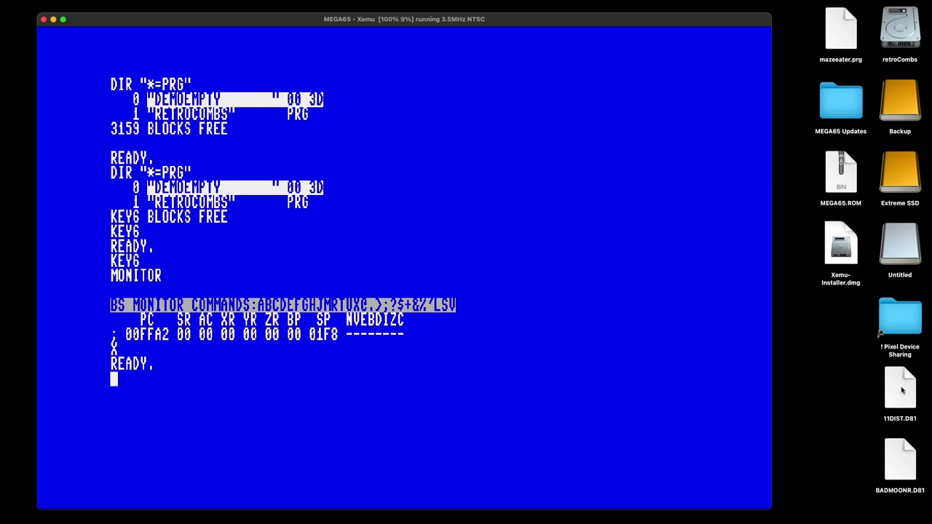
Step: Mount the dropped 11DIST.D81 as a D81 drive and list its directory
drag(901, 391, 633, 353)
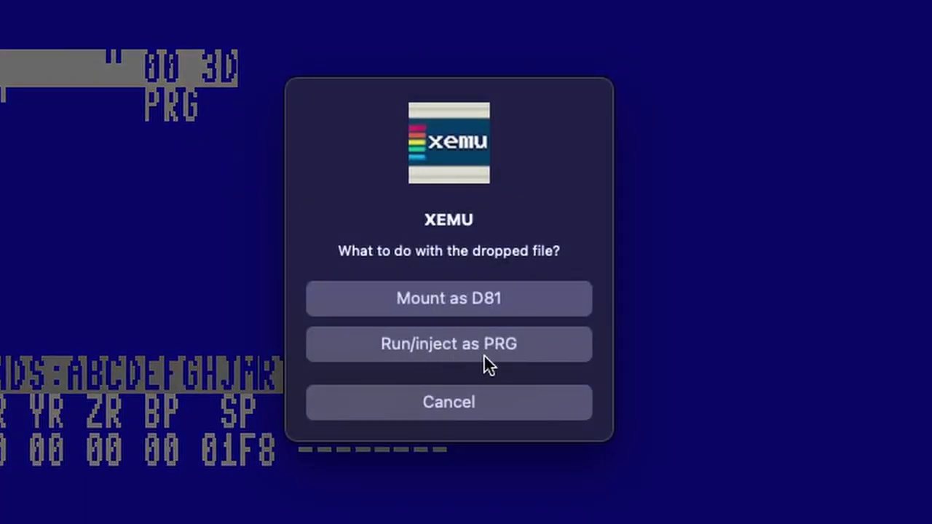
click(463, 299)
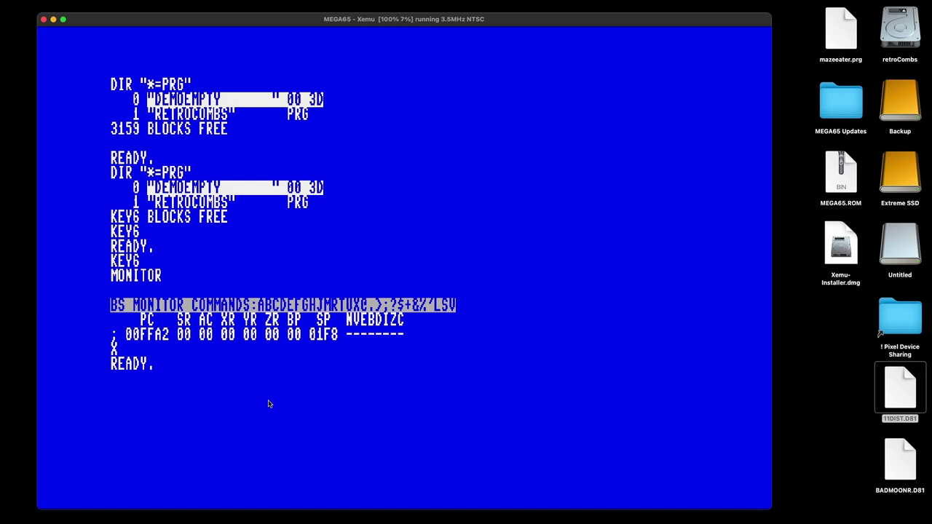
key(F3)
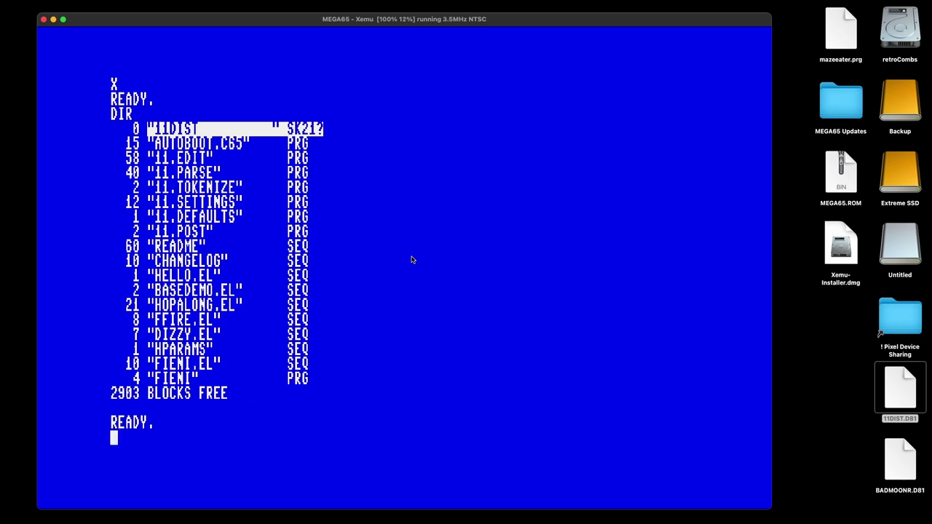
Step: Load AUTOBOOT.C65 by prefixing its directory line with / and entering it
key(Up)
key(Up)
key(Up)
key(Up)
key(Up)
key(Up)
key(Up)
key(Up)
key(Up)
key(Up)
key(Up)
key(Up)
key(Up)
key(Up)
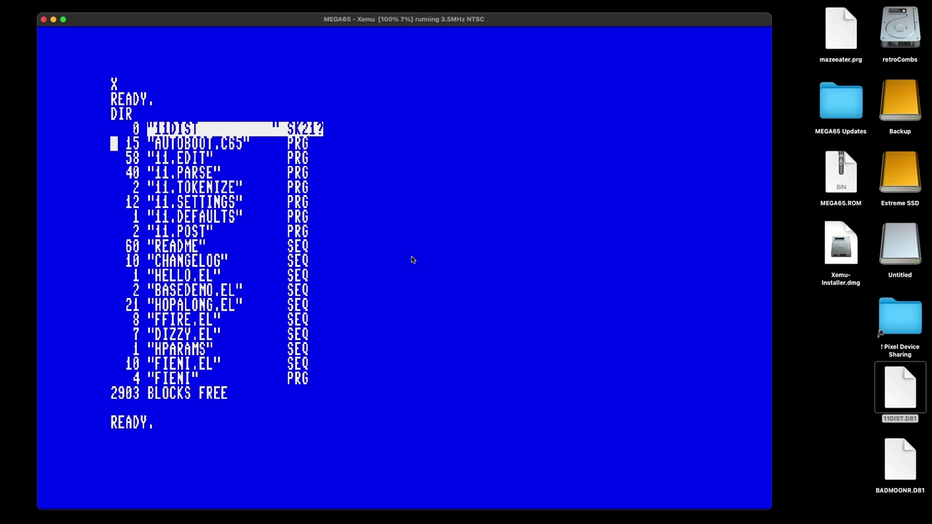
text(/)
key(Left)
key(Left)
key(Left)
key(Left)
key(Left)
key(Left)
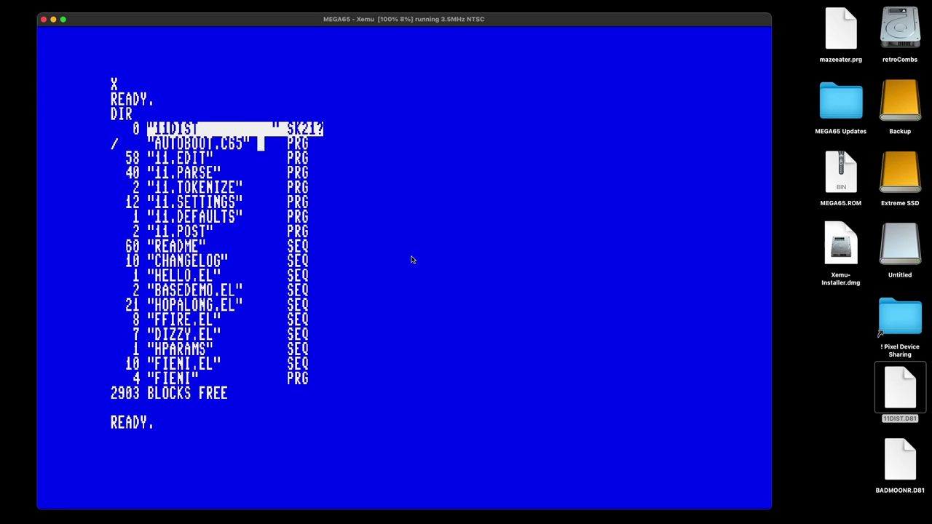
key(Return)
key(Down)
key(Down)
key(Down)
key(Down)
key(Down)
key(Down)
key(Down)
key(Down)
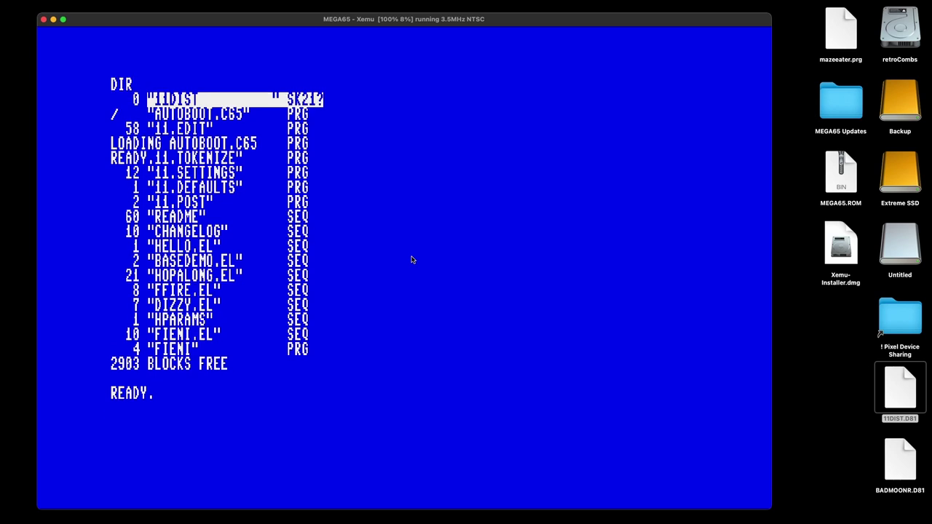
Step: RUN ELEVEN, scroll through its v0.4 README, and bring up the F1 load-file prompt
text(RUN)
key(Return)
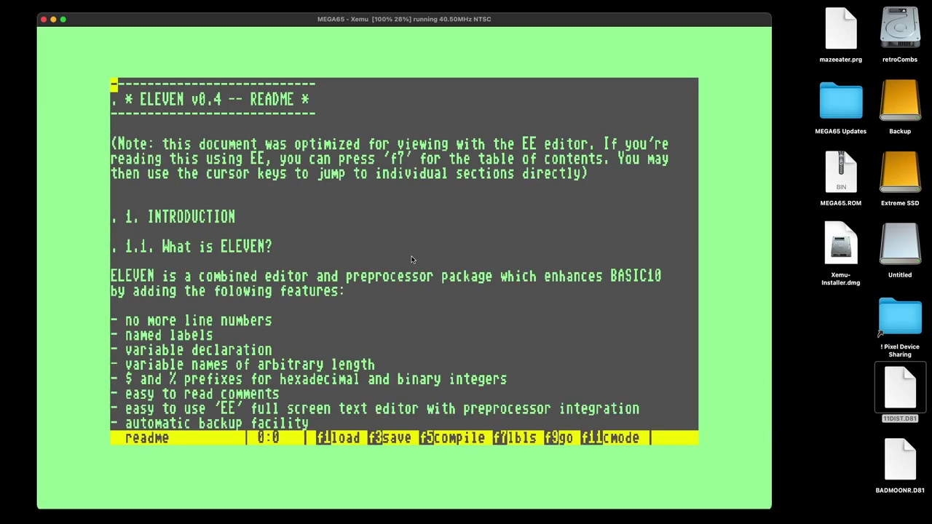
key(Down)
key(Down)
key(Down)
key(Down)
key(Down)
key(Down)
key(Down)
key(Down)
key(Down)
key(Down)
key(Down)
key(Down)
key(Down)
key(Down)
key(Down)
key(Down)
key(Down)
key(Down)
key(Down)
key(Down)
key(Down)
key(Down)
key(Down)
key(Down)
key(Down)
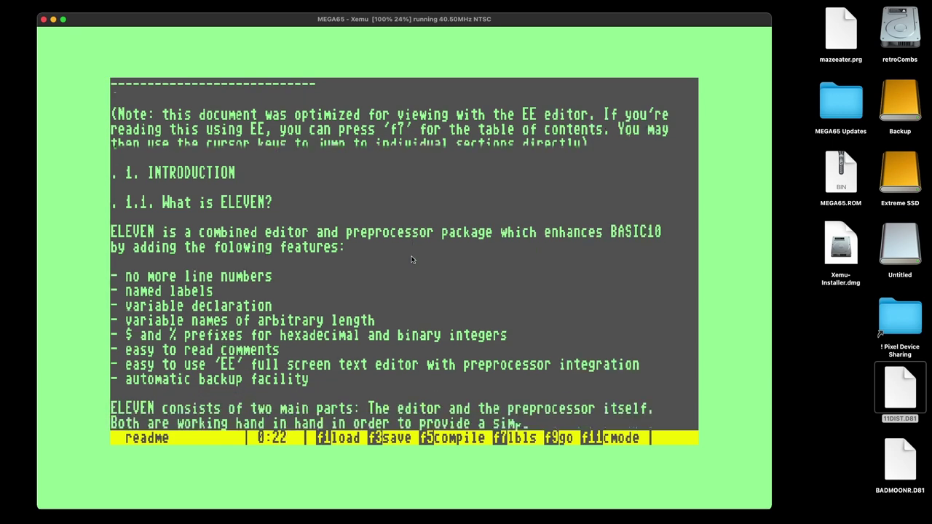
key(Up)
key(Up)
key(Up)
key(Up)
key(Up)
key(Up)
key(Up)
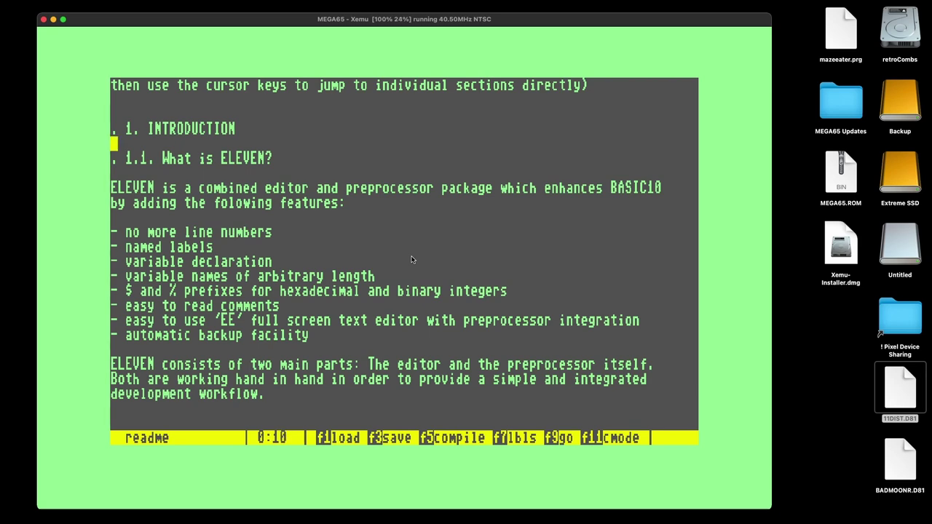
key(Home)
key(Down)
key(Down)
key(Down)
key(Down)
key(Down)
key(Down)
key(Down)
key(Down)
key(Down)
key(Down)
key(Down)
key(Down)
key(Down)
key(Down)
key(Down)
key(Down)
key(Down)
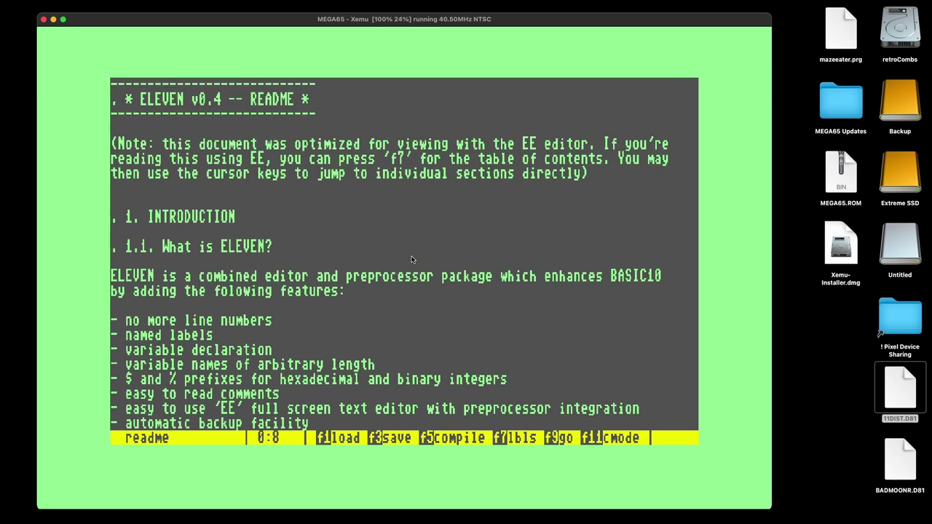
key(Down)
key(Down)
key(Down)
key(Down)
key(Down)
key(Down)
key(Down)
key(Down)
key(Down)
key(Down)
key(Down)
key(Down)
key(Down)
key(Down)
key(Down)
key(Down)
key(Down)
key(Down)
key(Down)
key(Down)
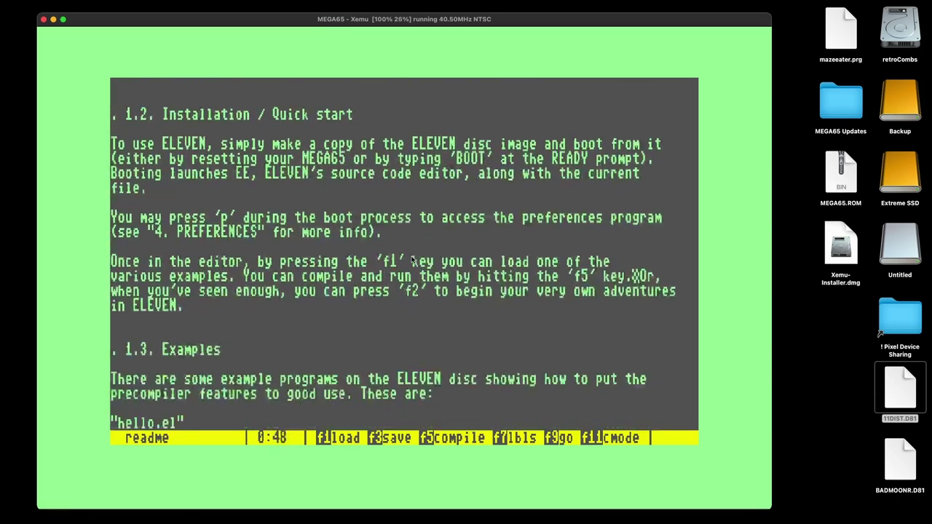
key(Up)
key(Up)
key(Up)
key(Up)
key(Up)
key(Up)
key(Up)
key(Up)
key(Up)
key(Up)
key(Up)
key(Up)
key(Up)
key(Up)
key(Up)
key(Up)
key(Up)
key(Up)
key(Up)
key(Up)
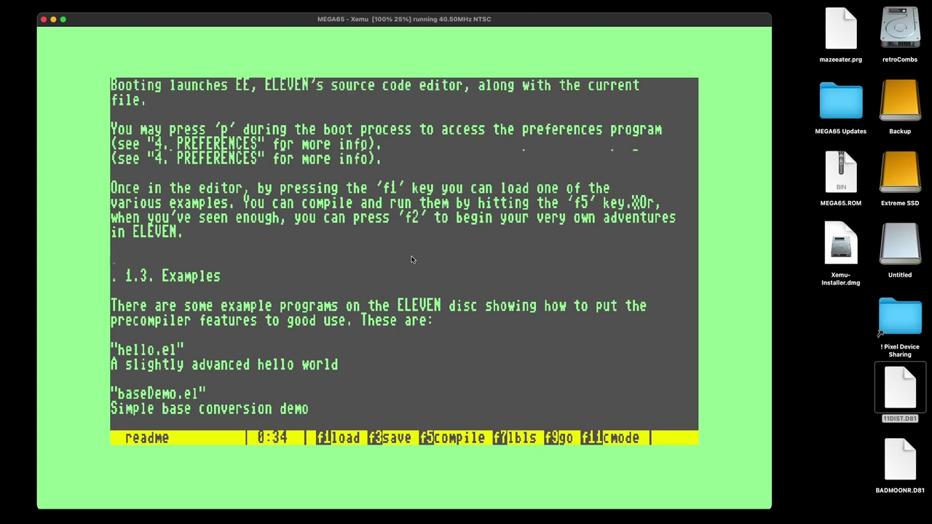
key(Up)
key(Up)
key(Up)
key(Up)
key(Up)
key(Up)
key(Up)
key(Up)
key(Up)
key(Up)
key(Up)
key(Up)
key(Up)
key(Up)
key(Up)
key(Up)
key(Up)
key(Up)
key(Up)
key(Up)
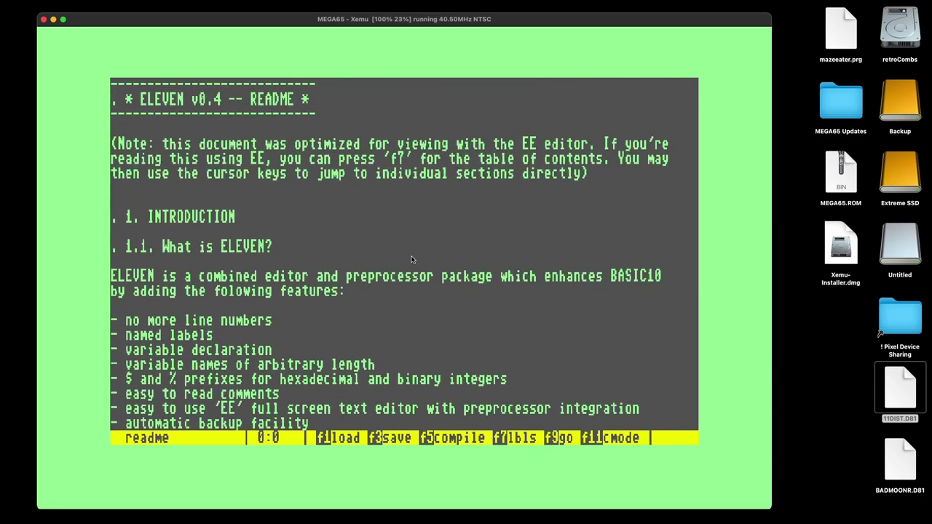
key(F1)
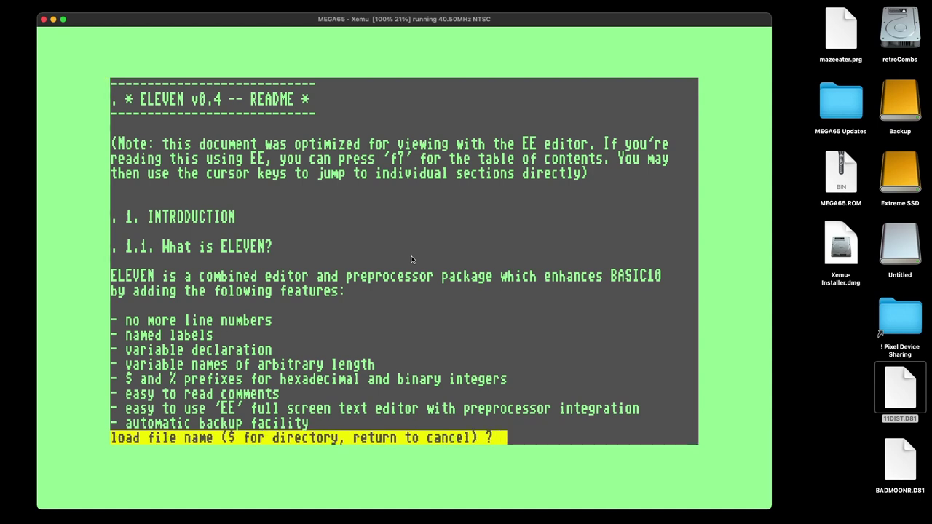
Step: List the disk with $ and load the ffire.el forest fire source
text($)
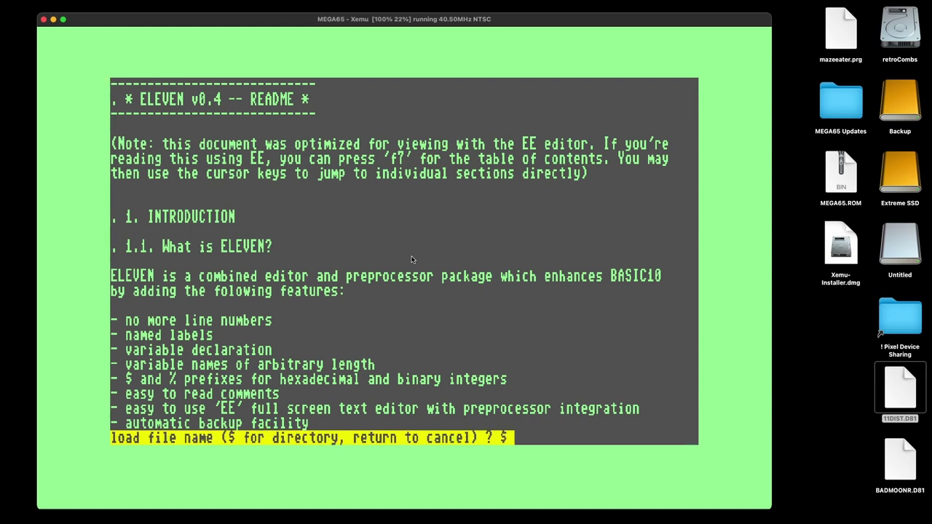
key(Return)
text(ff)
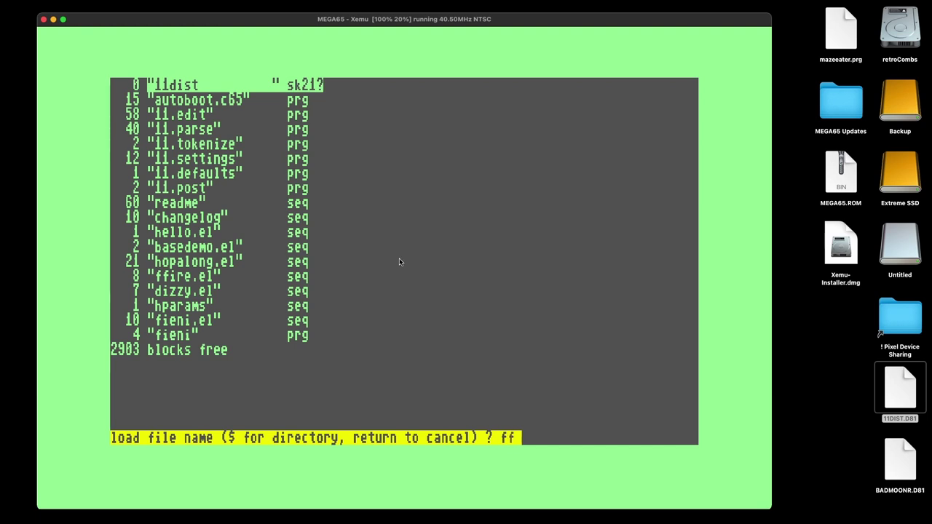
text(ire.el)
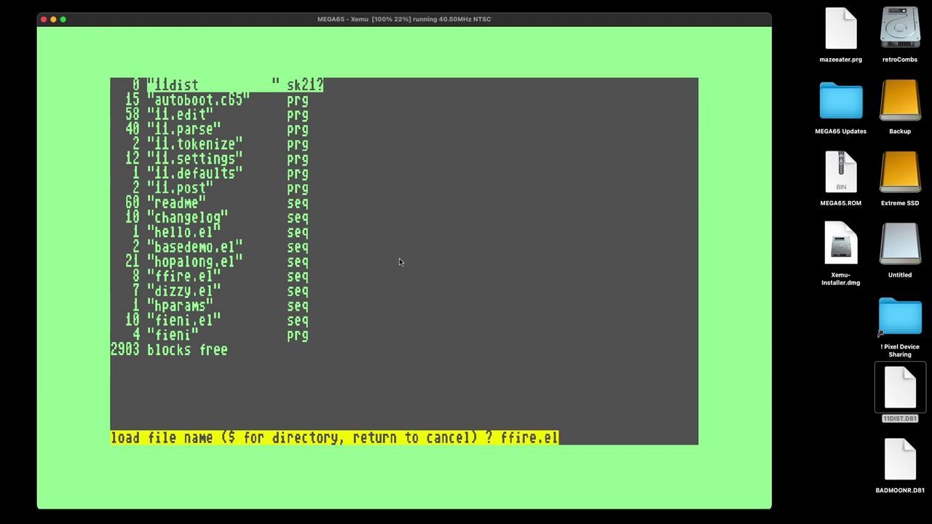
key(Return)
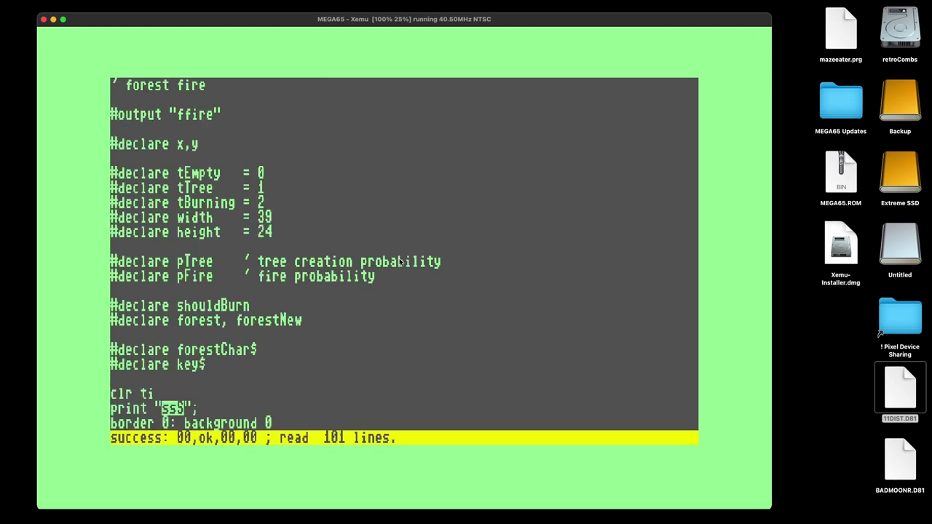
key(Down)
key(Down)
key(Down)
key(Down)
key(Down)
key(Down)
key(Down)
key(Down)
key(Down)
key(Down)
key(Down)
key(Down)
key(Down)
key(Down)
key(Down)
key(Down)
key(Up)
key(Up)
key(Up)
key(Up)
key(Up)
key(Up)
key(Up)
key(Up)
key(Up)
key(Up)
key(Up)
key(Up)
key(Up)
key(Up)
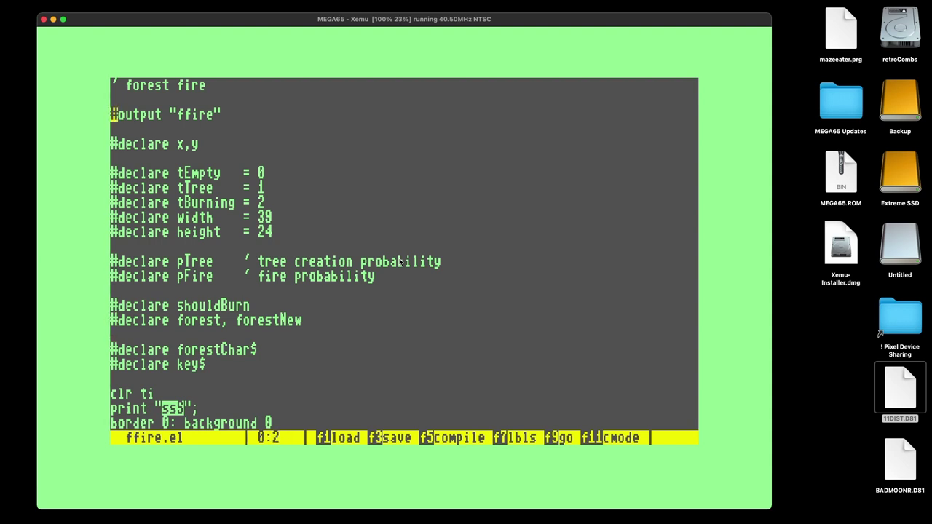
Step: Compile and run ffire.el with default probabilities, stop it with exit, and return to the source
key(F5)
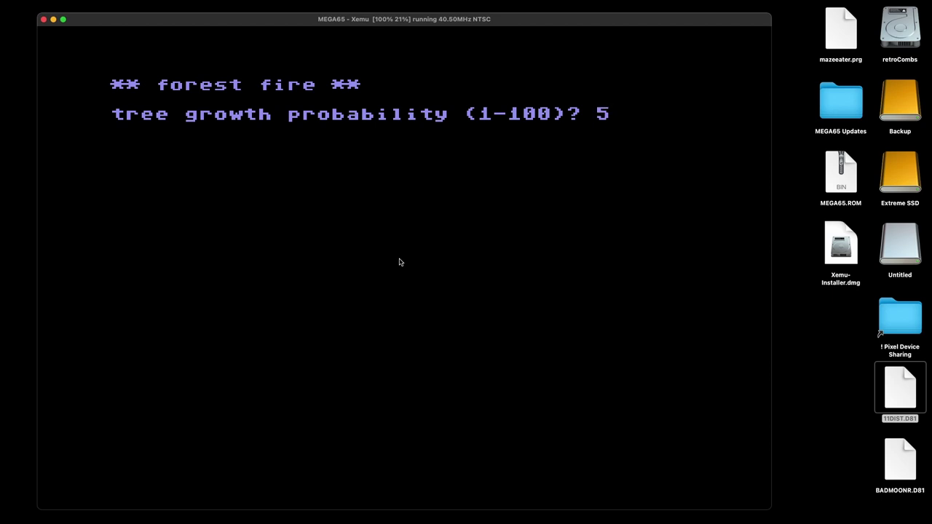
key(Return)
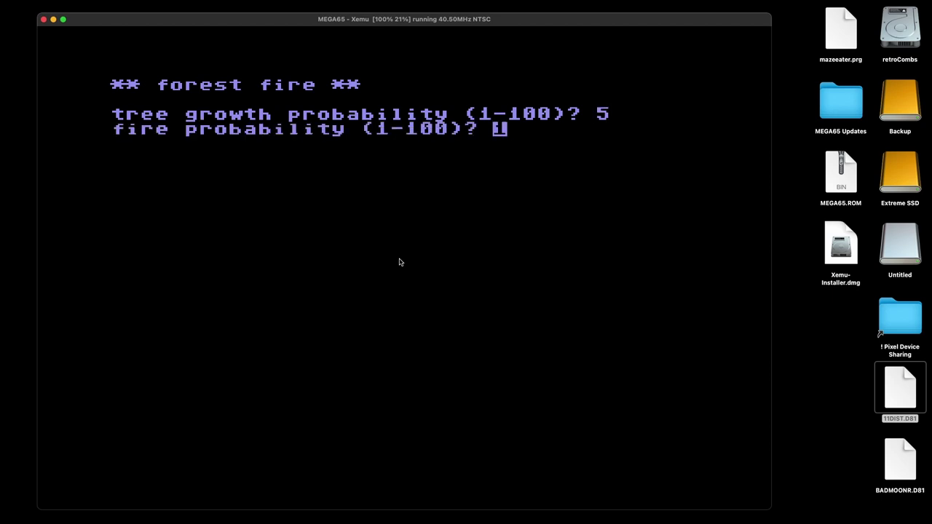
key(Return)
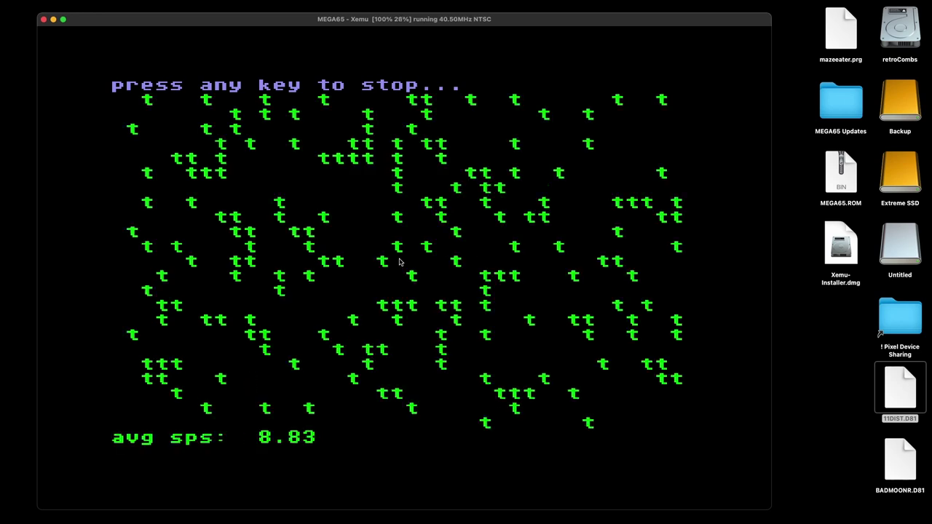
text(exit)
key(Return)
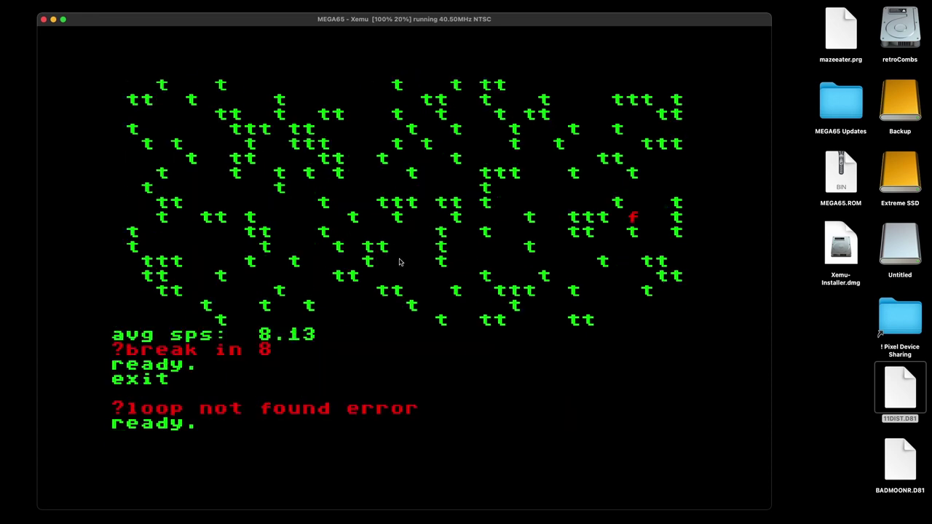
key(F1)
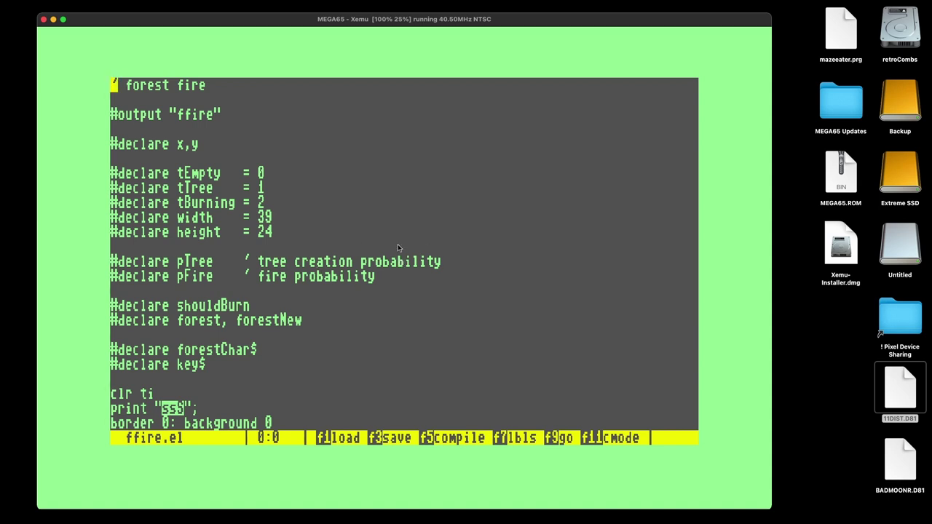
Step: Hard-reset via Reset M65, then run the dropped mazeeater.prg as a PRG
right_click(431, 214)
mouse_move(457, 276)
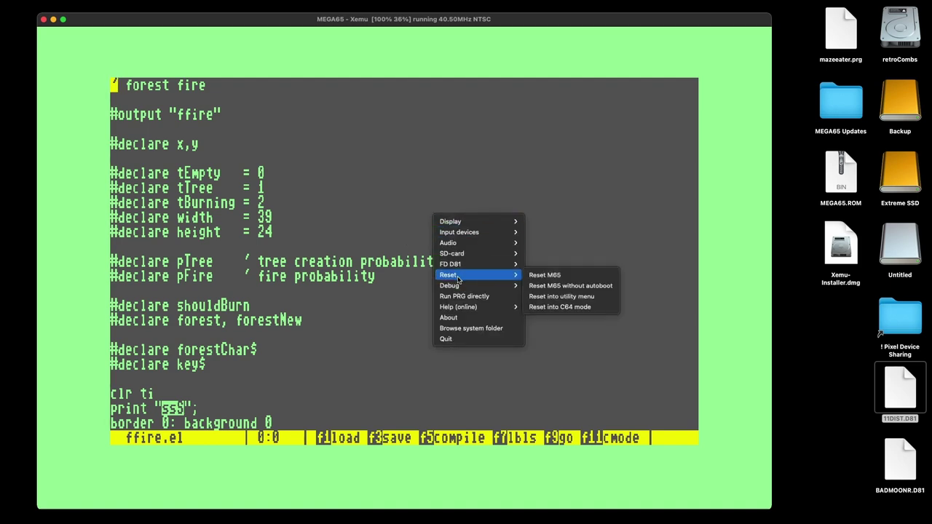
click(536, 275)
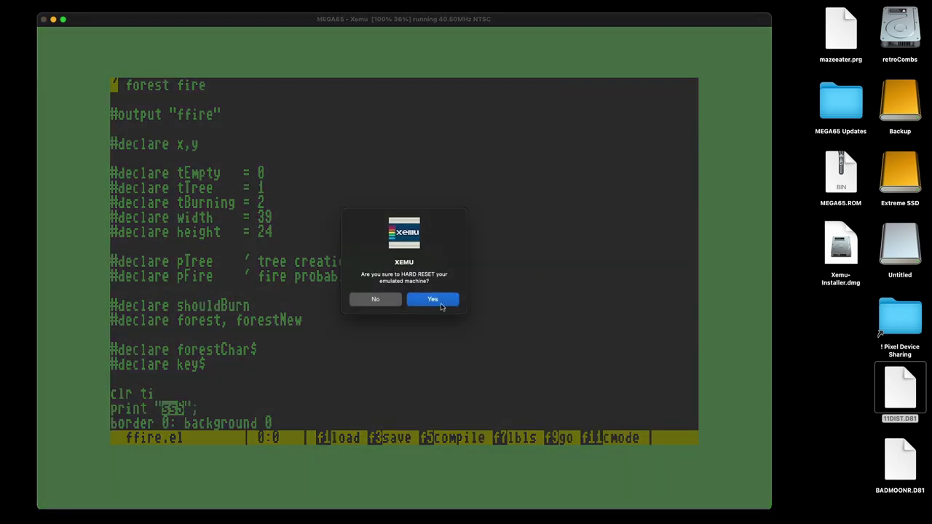
click(425, 301)
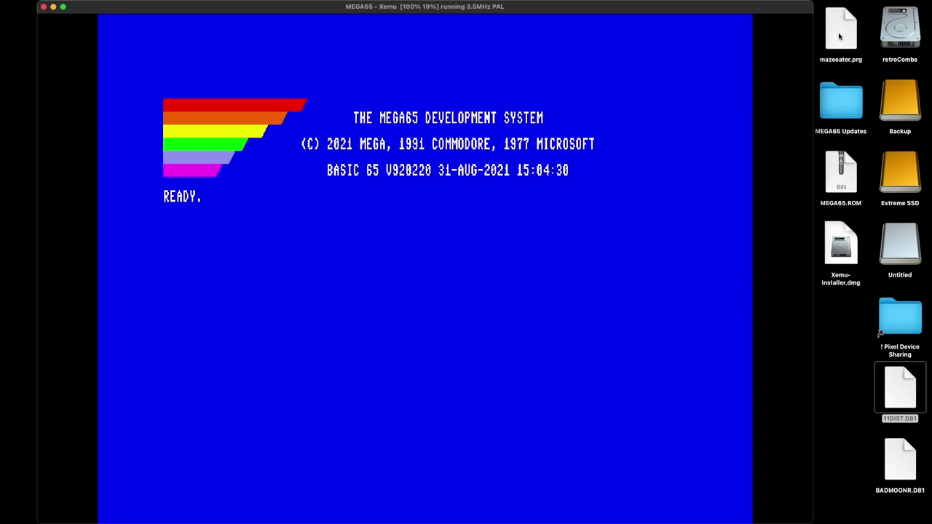
drag(842, 38, 490, 220)
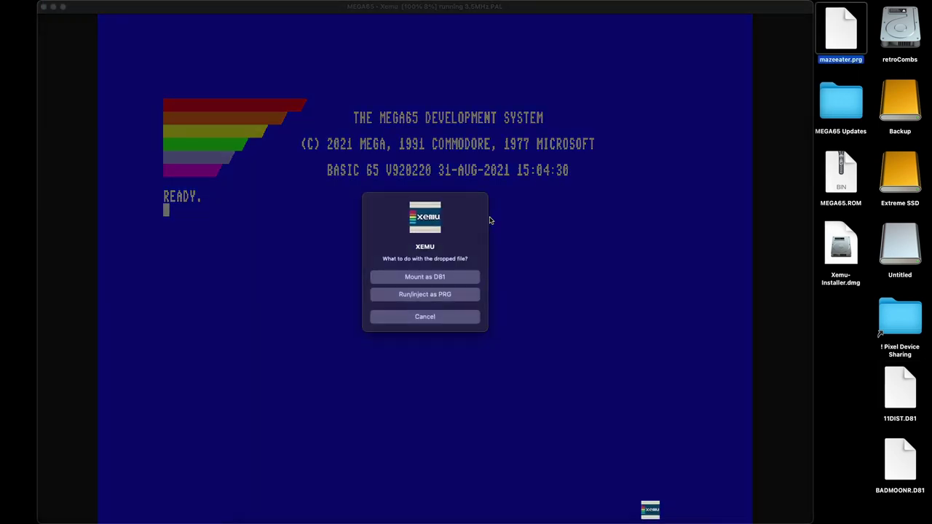
click(418, 298)
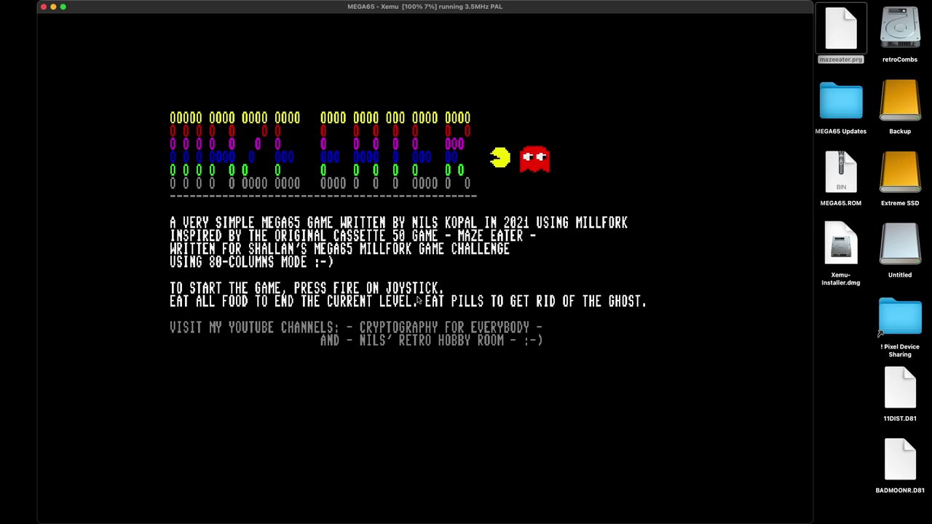
Step: Start Maze Eater and steer Pac-Man down, right and left through the lower corridors
key(space)
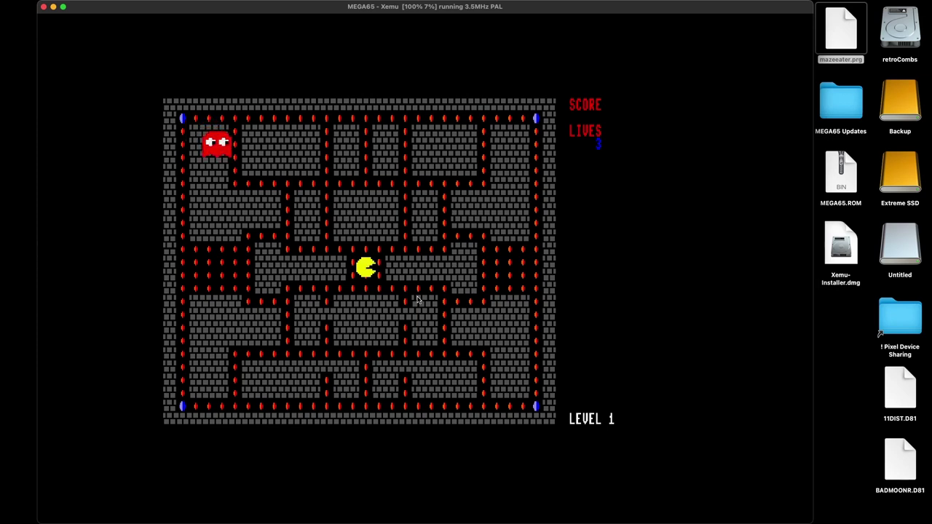
key(Down)
key(Right)
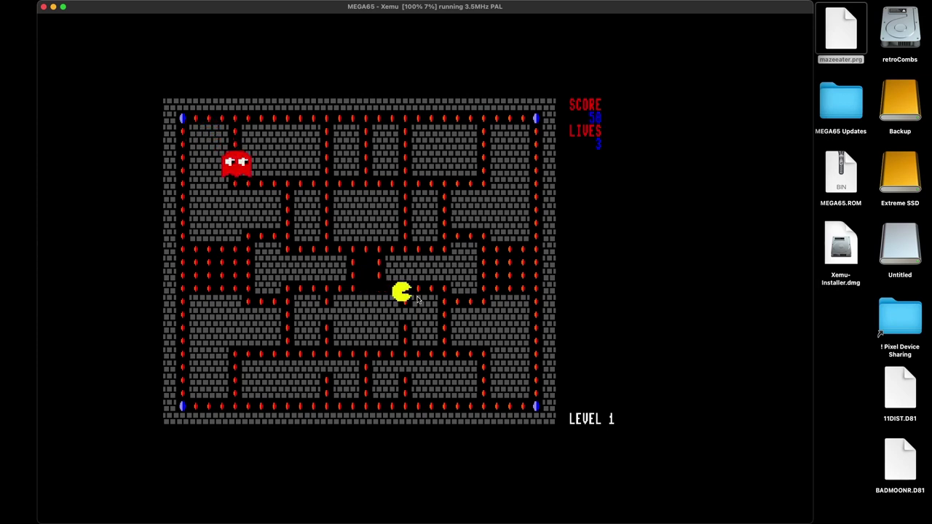
key(Down)
key(Left)
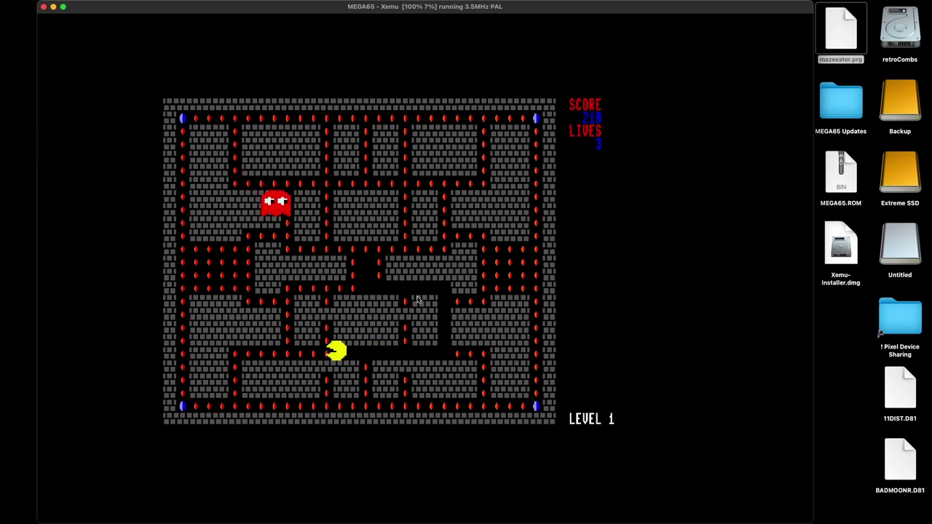
key(Up)
key(Left)
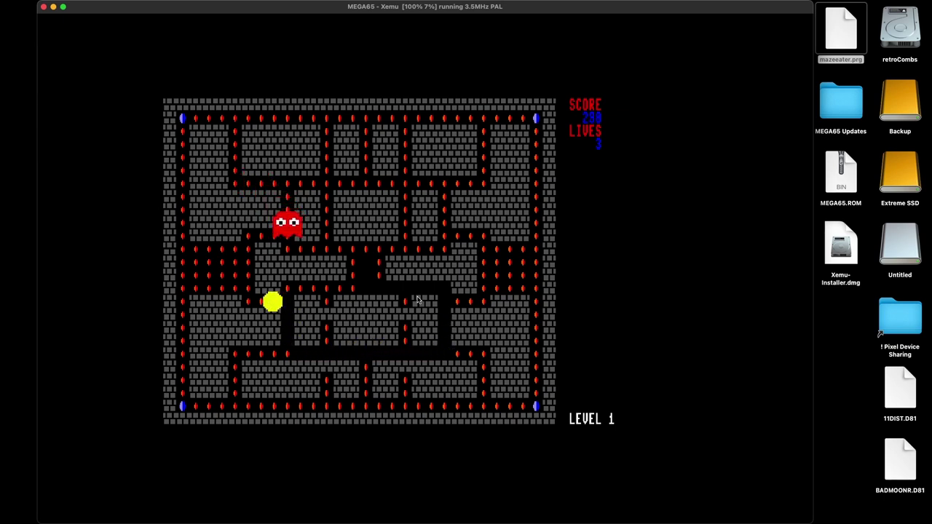
Step: Keep steering Pac-Man up, left and down the left-side columns, eating more dots
key(Up)
key(Left)
key(Right)
key(Down)
key(Left)
key(Down)
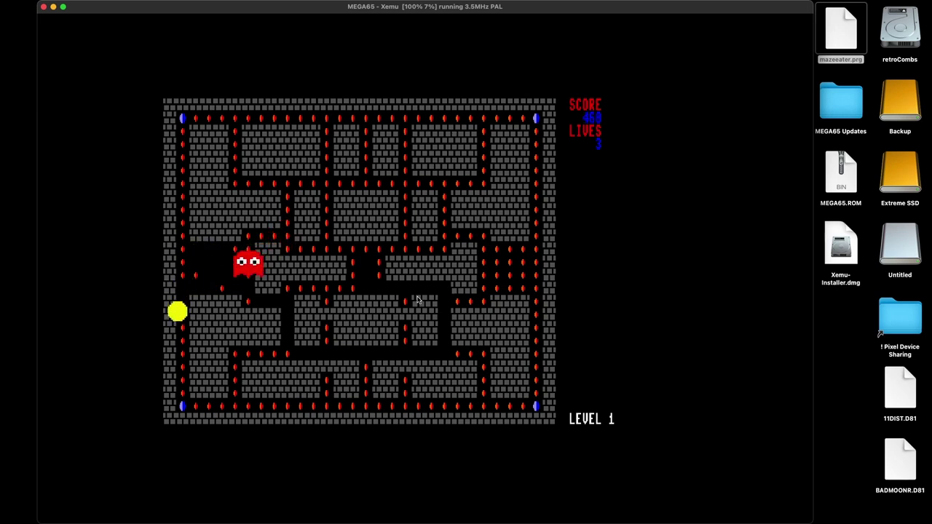
key(Up)
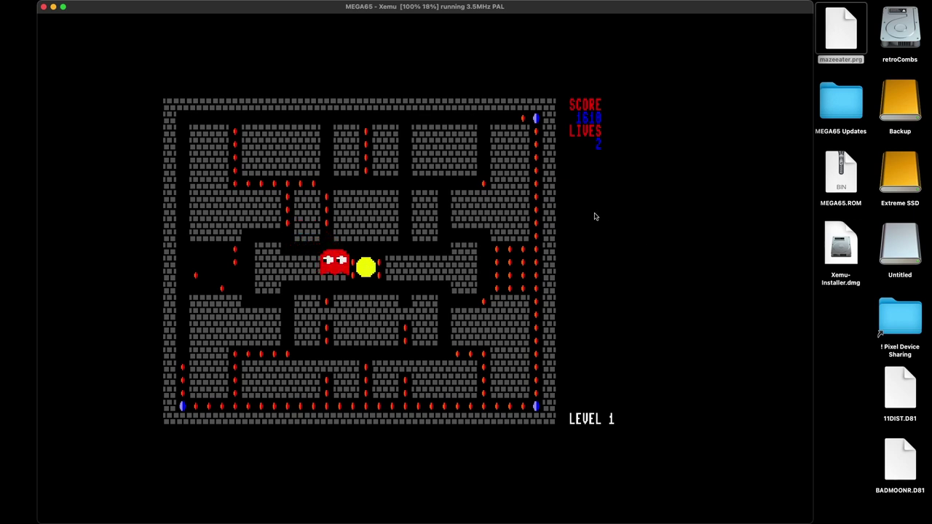
Step: Hard-reset the MEGA65 via Reset M65, narrow its window, and drop BADMOONR.D81 onto it
right_click(627, 216)
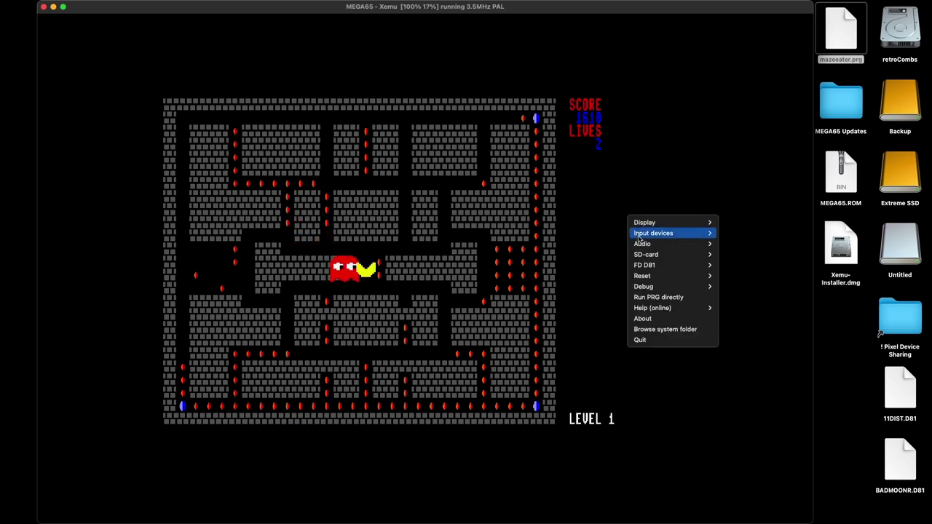
mouse_move(643, 275)
click(724, 275)
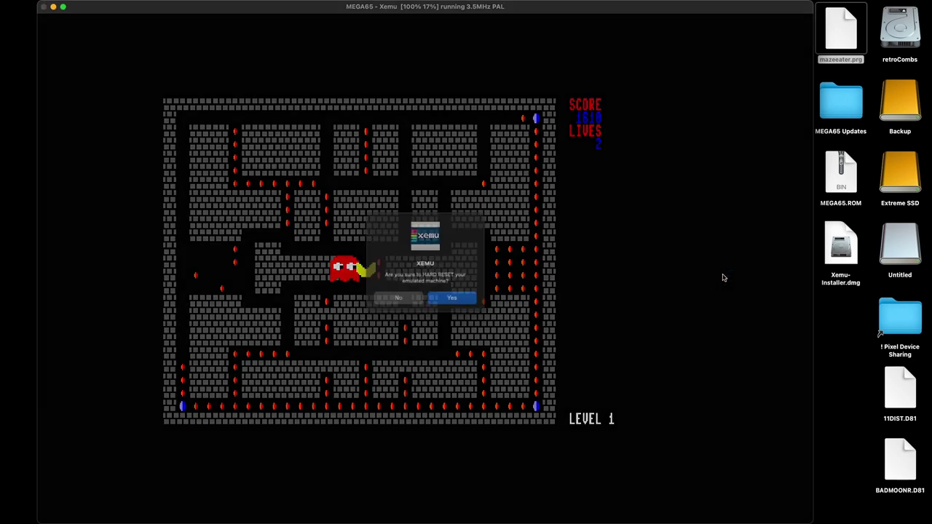
click(458, 302)
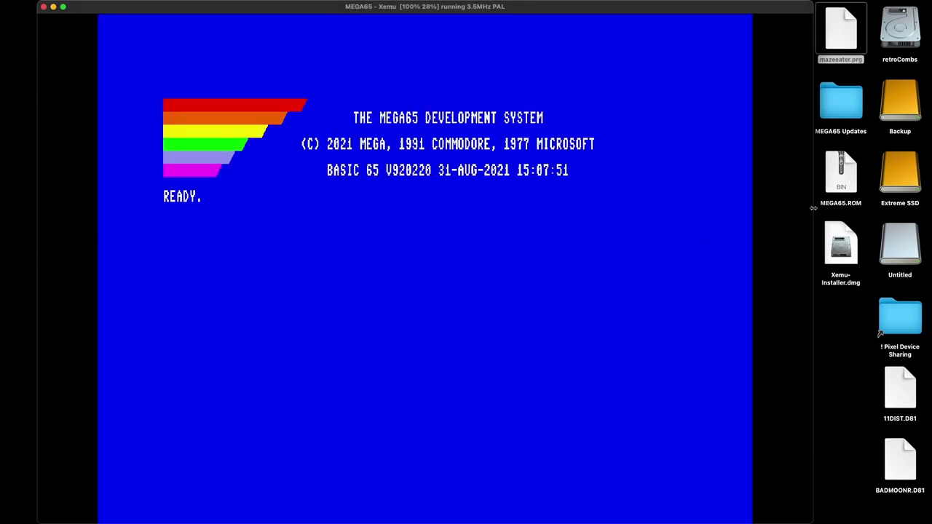
drag(813, 207, 729, 211)
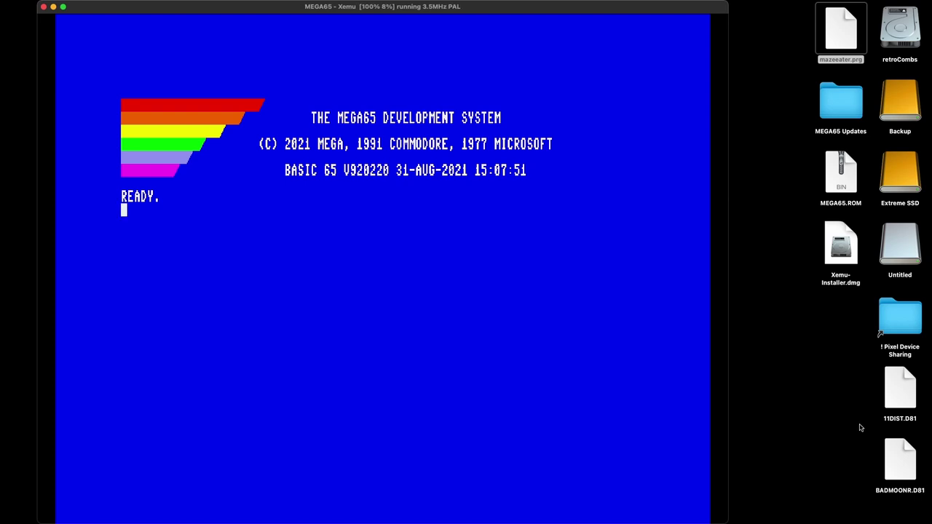
drag(903, 468, 349, 237)
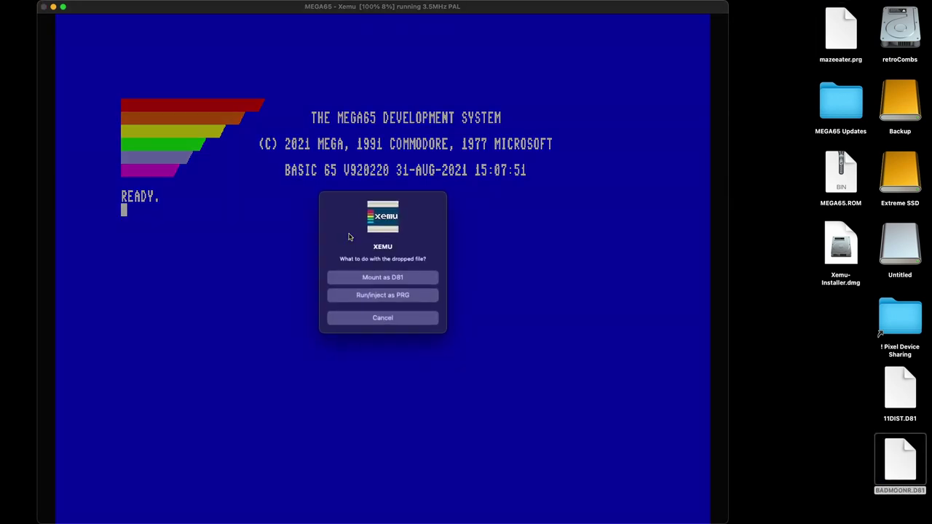
Step: Mount BADMOONR.D81 as a D81 disk and list its directory with DIR
click(389, 279)
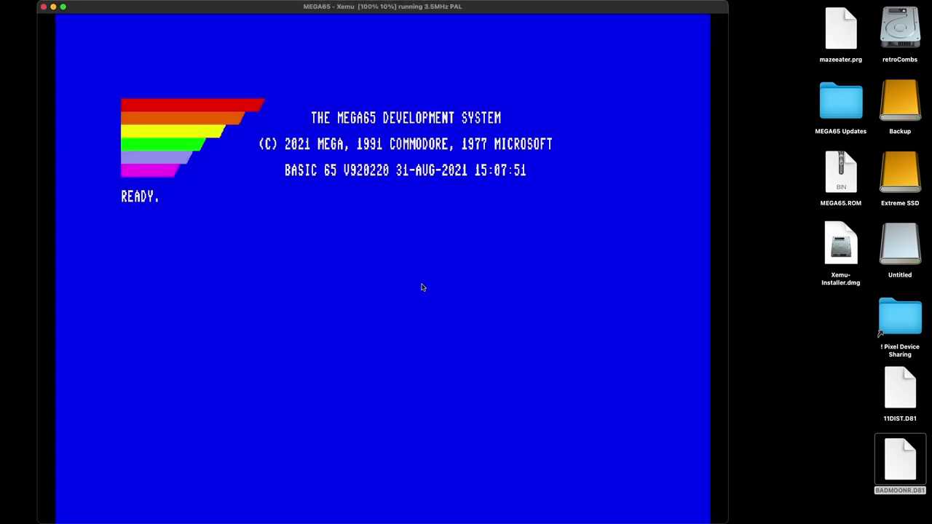
text(DIR)
key(Return)
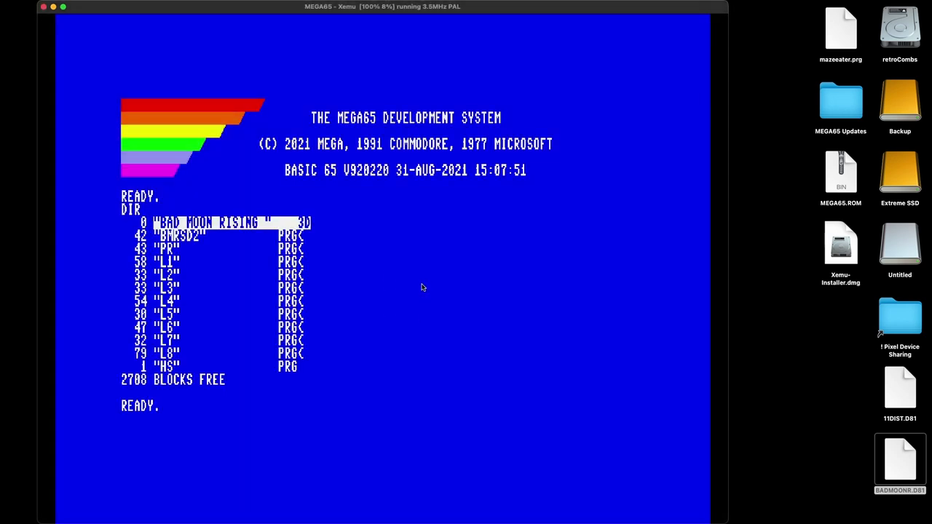
Step: Switch the MEGA65 into C64 mode, confirming with Y
text(GO)
text(65)
key(Return)
text(Y)
key(Return)
Step: Load the disk's first program with LOAD"*",8,1
text(LOAD)
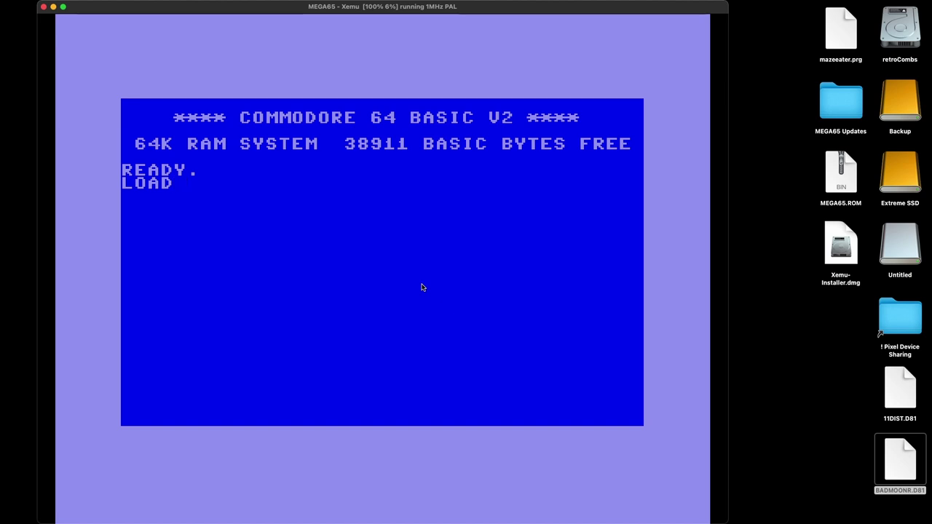
text("*",)
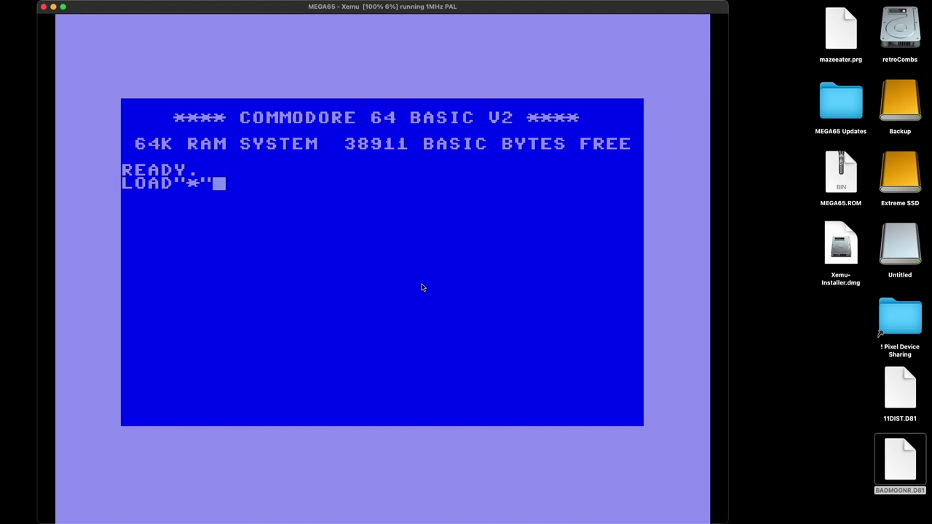
text(8,1)
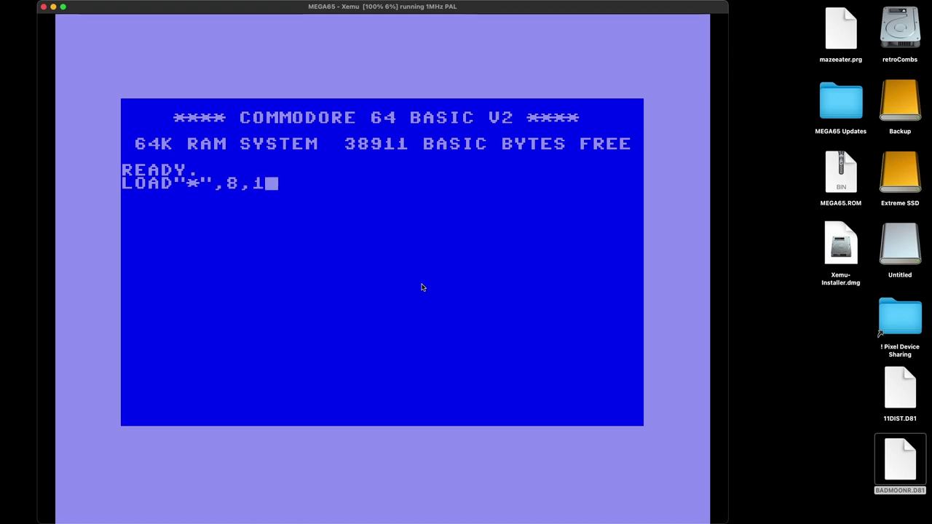
key(Return)
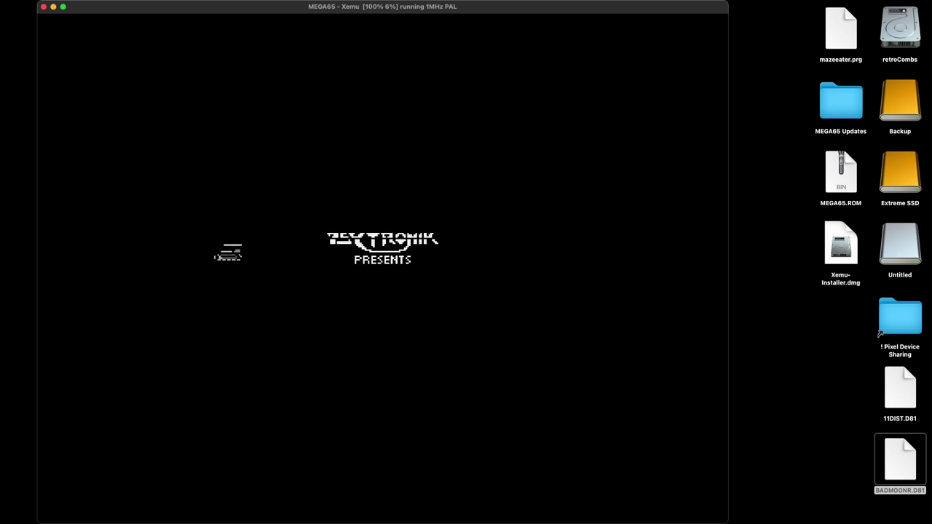
Step: Select the Generation Z Easy difficulty in Bad Moon Rising and start the game
key(Down)
key(Down)
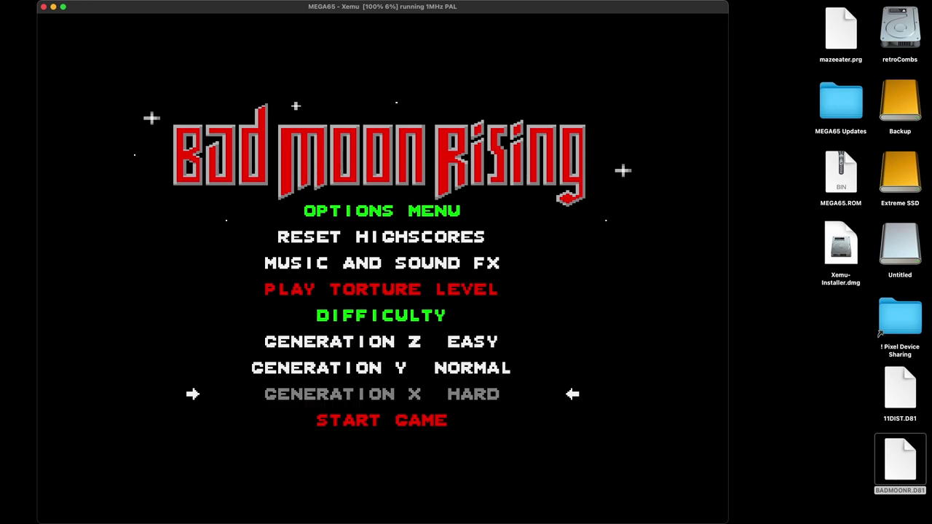
key(Up)
key(Up)
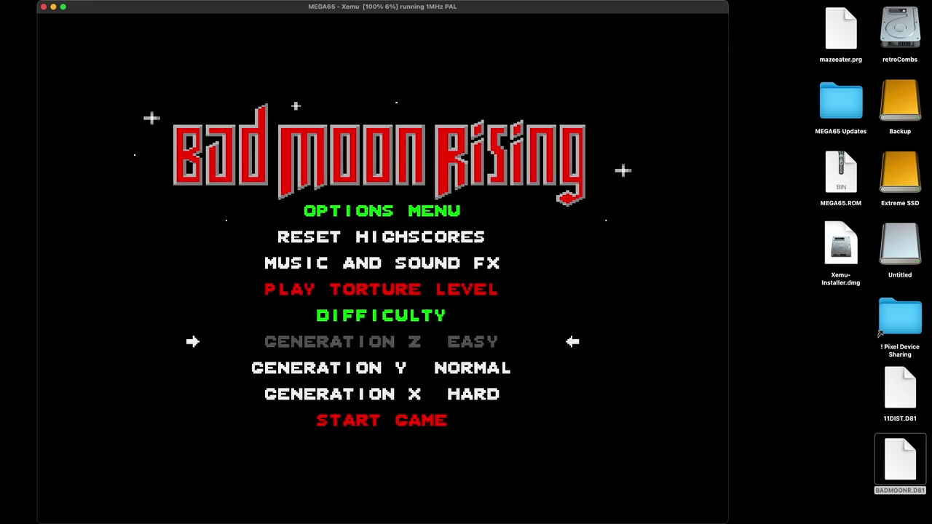
key(Return)
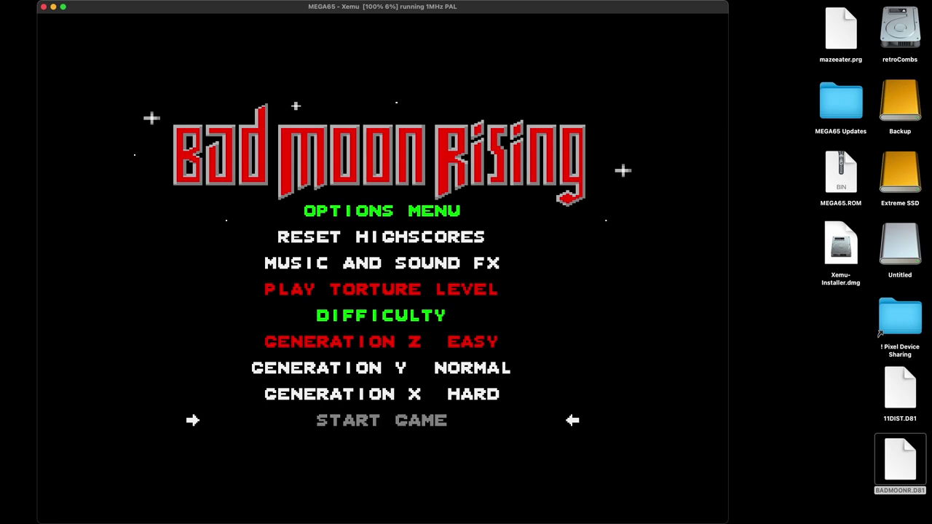
key(Return)
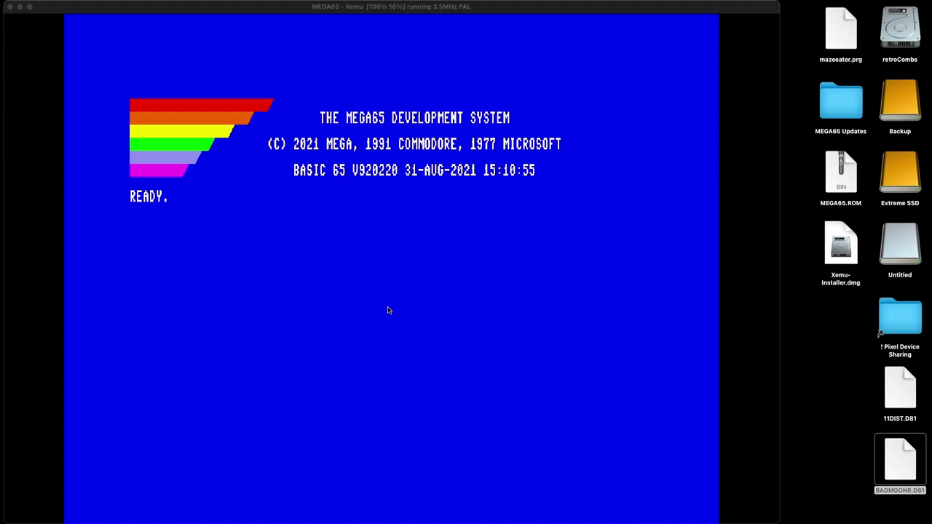
click(388, 310)
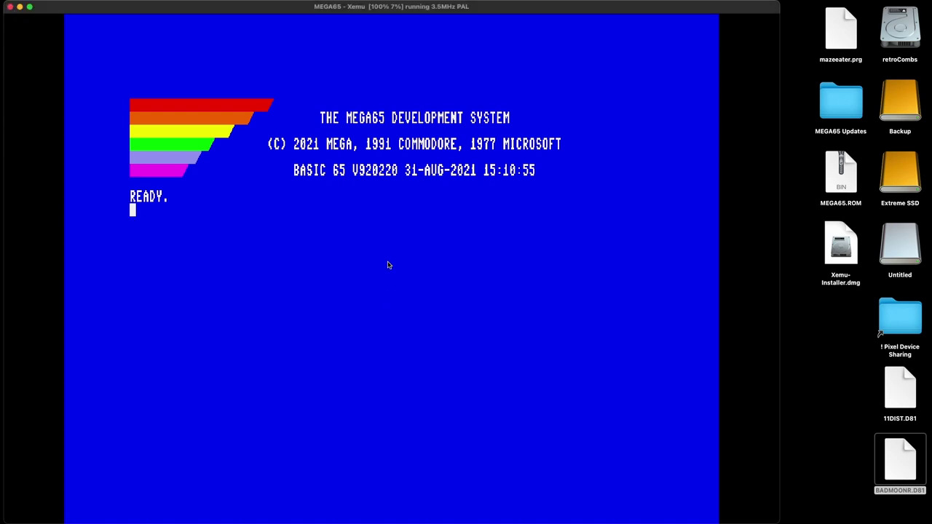
Step: Browse Xemu's system folder and open mega65-template.cfg and keymap-default.cfg in Atom Beta
right_click(388, 310)
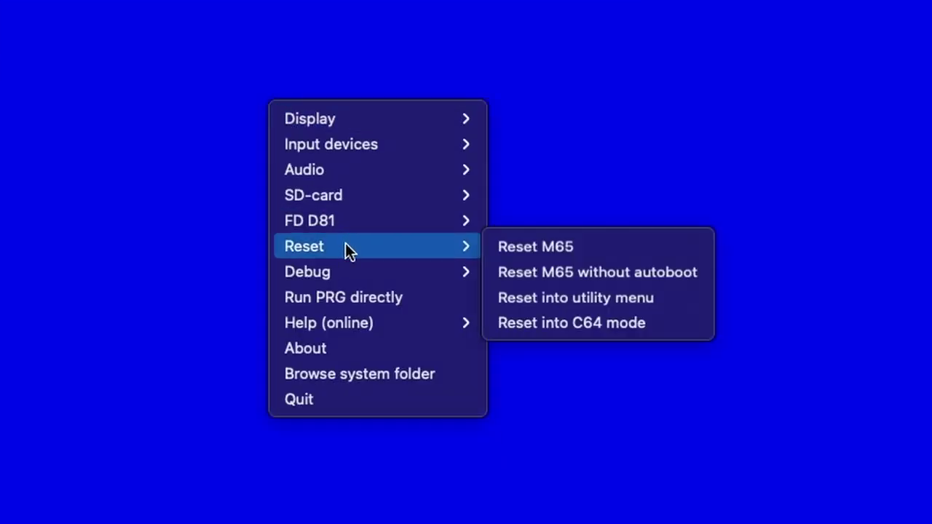
click(345, 372)
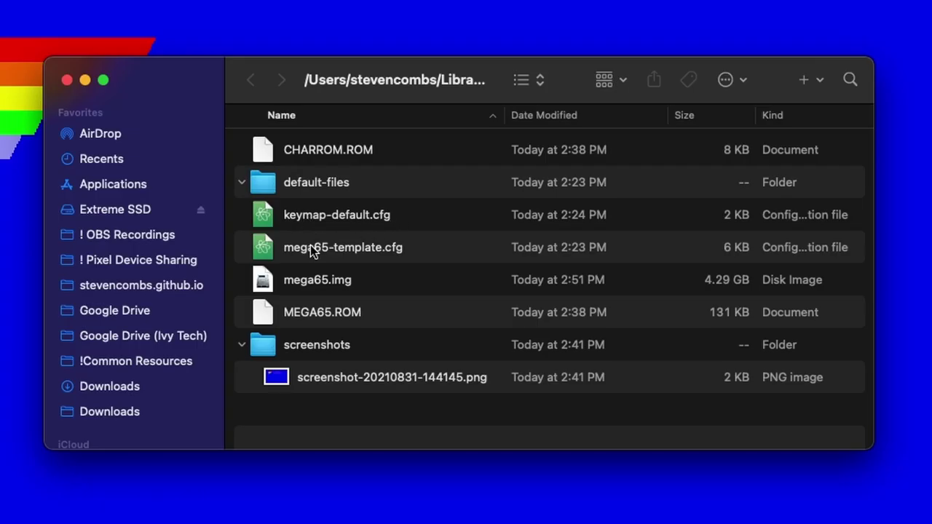
click(359, 251)
shift+click(348, 222)
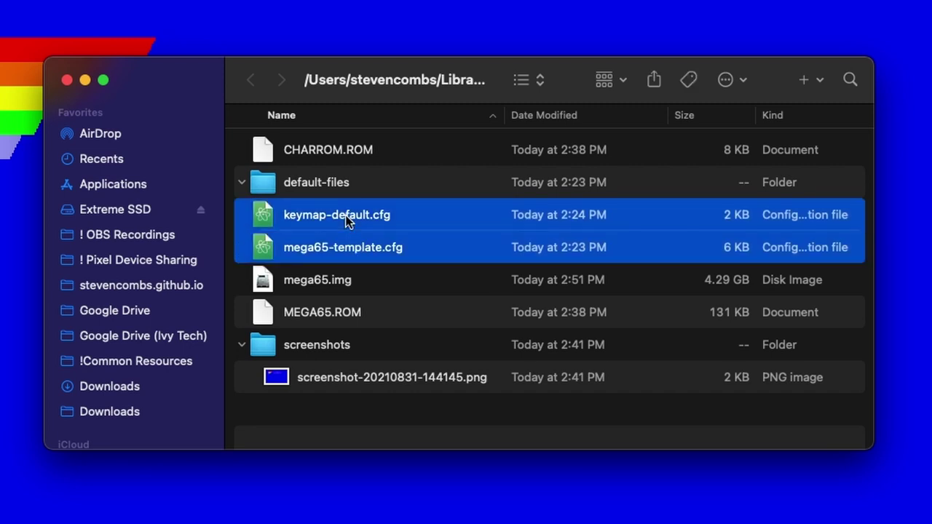
right_click(346, 219)
mouse_move(411, 270)
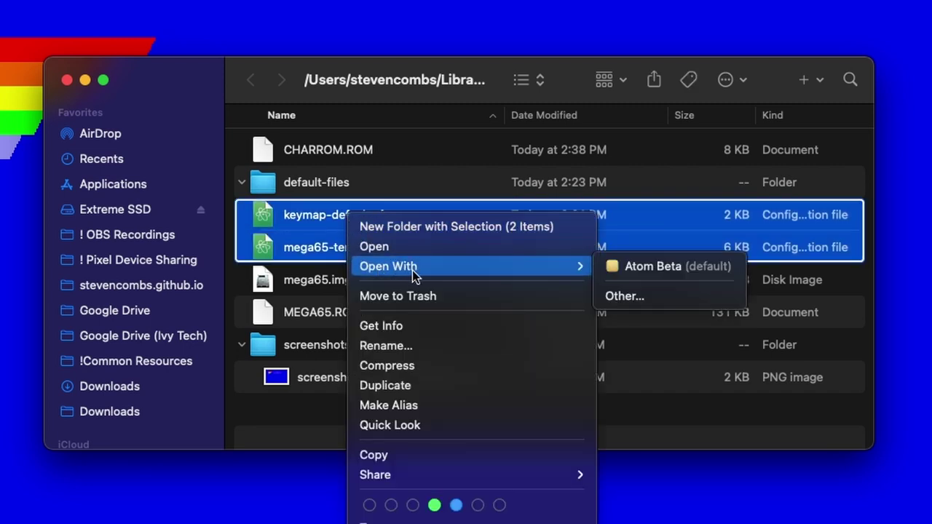
click(610, 266)
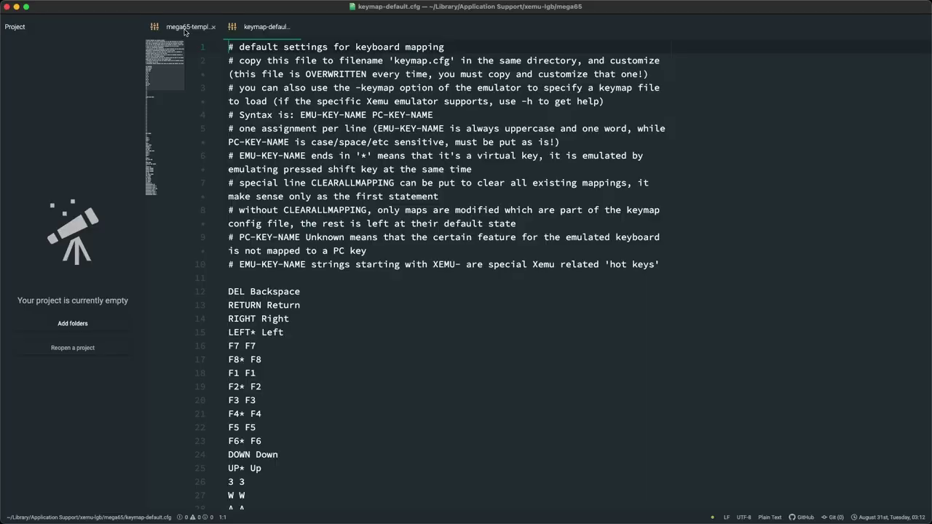
Step: Hide Atom's project tree, enlarge the editor text, and view keymap-default.cfg
click(150, 264)
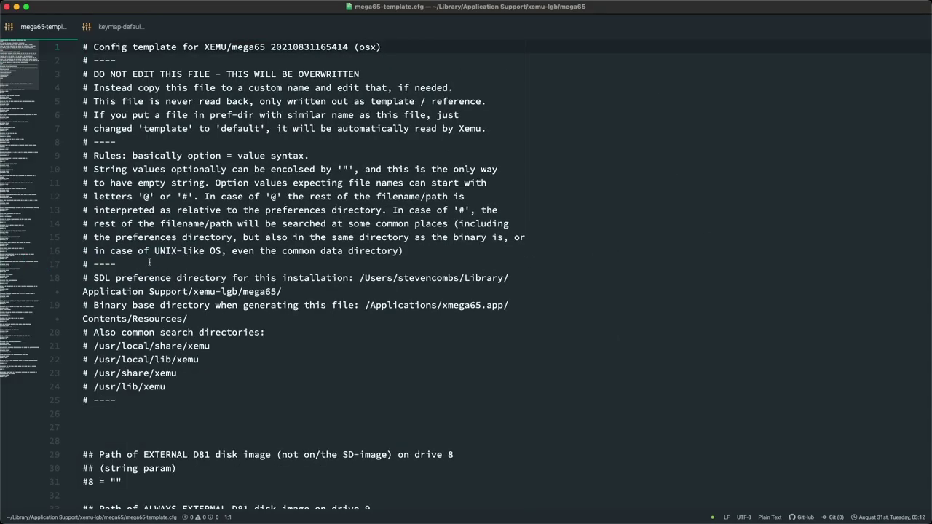
key(super+equal)
key(super+equal)
key(super+equal)
key(super+equal)
key(super+equal)
key(super+equal)
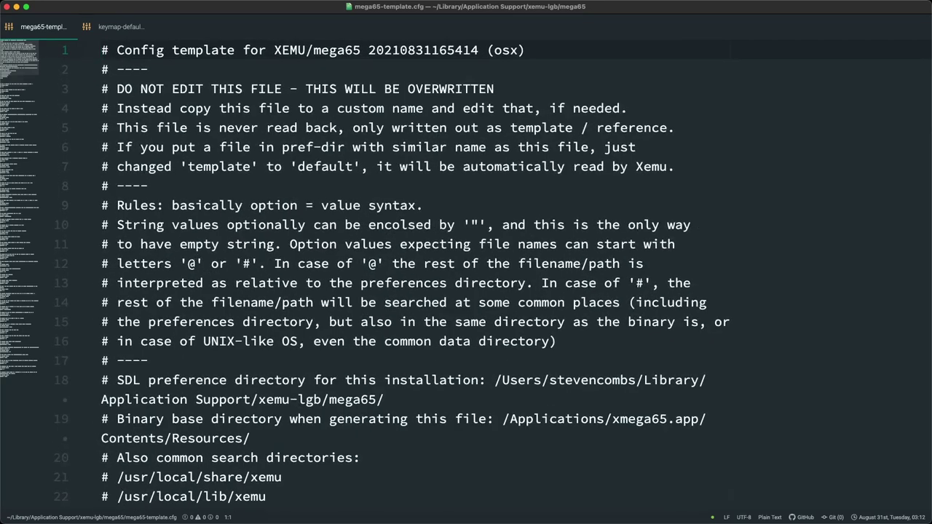
click(121, 27)
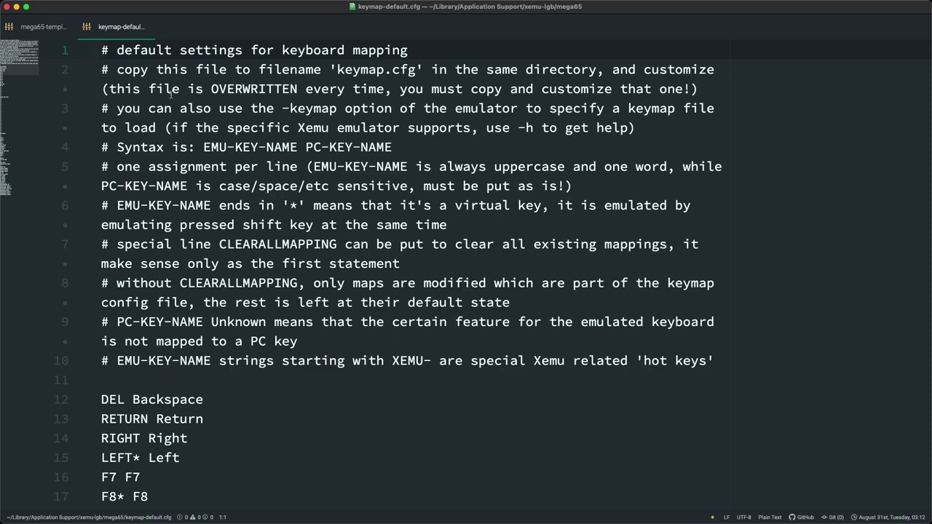
Step: Return to mega65-template.cfg and scroll to the drive 8/9 and allowmousegrab options
click(34, 30)
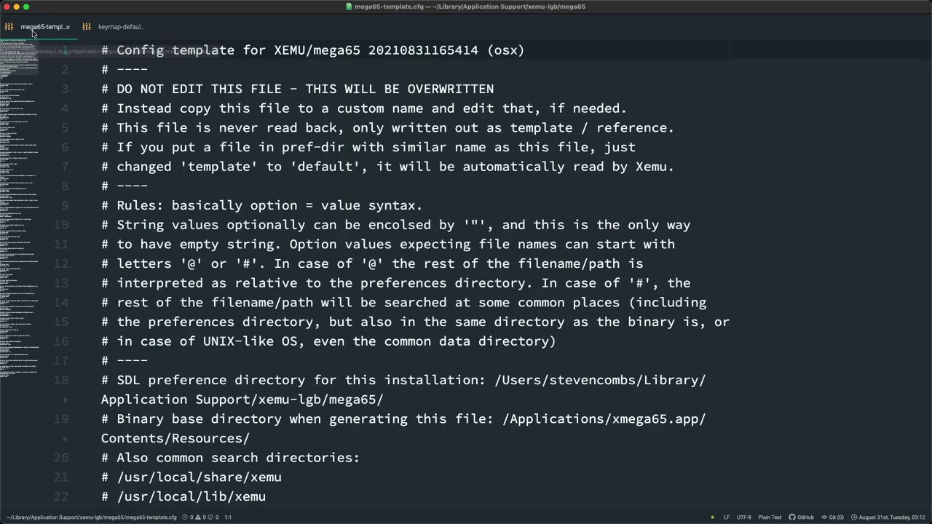
scroll(308, 244, down, 10)
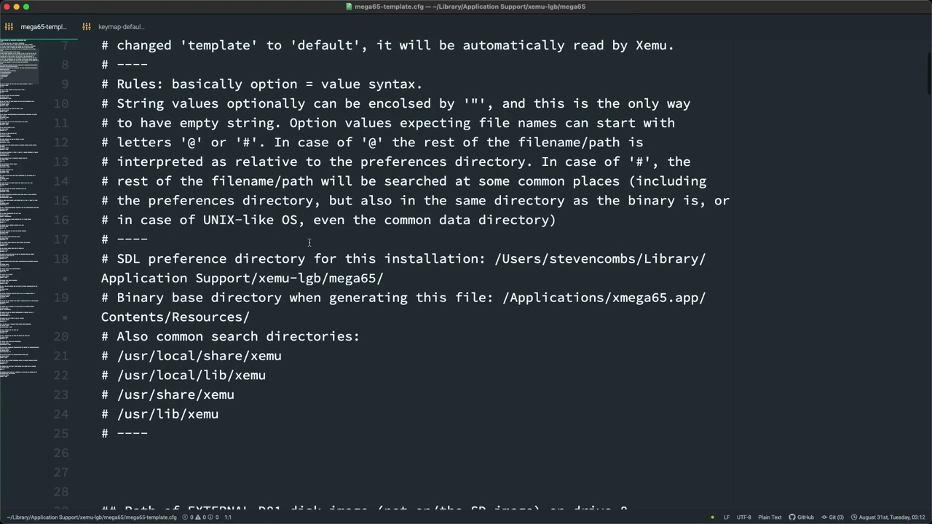
scroll(309, 242, down, 3)
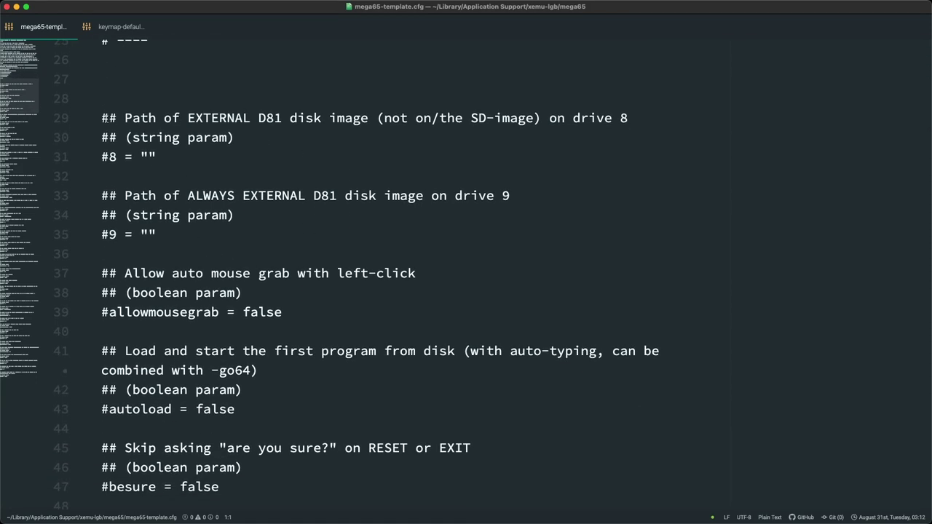
scroll(234, 229, down, 3)
scroll(234, 230, up, 2)
scroll(235, 230, up, 2)
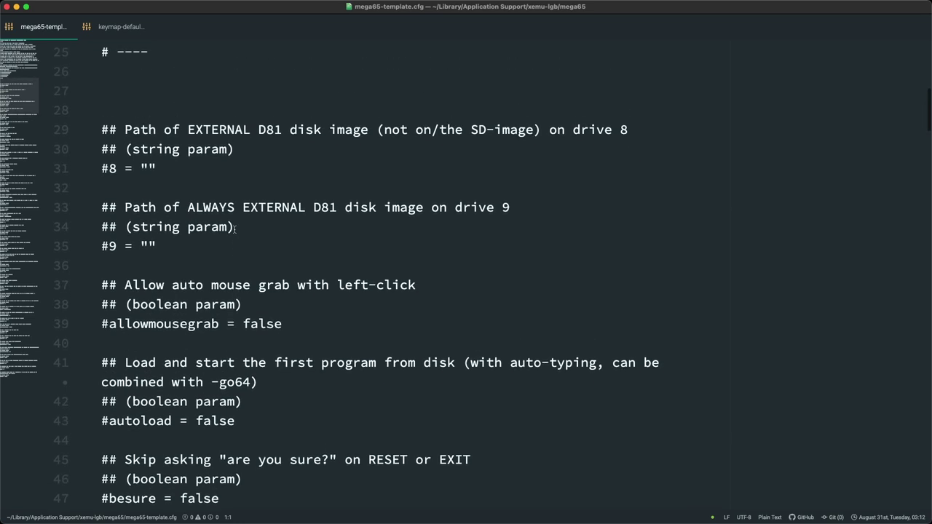
scroll(235, 229, down, 1)
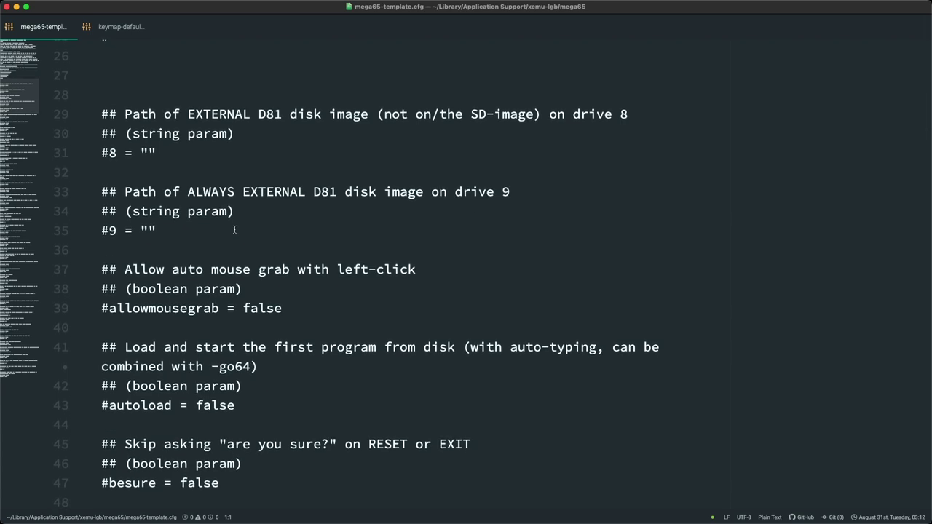
scroll(234, 230, down, 1)
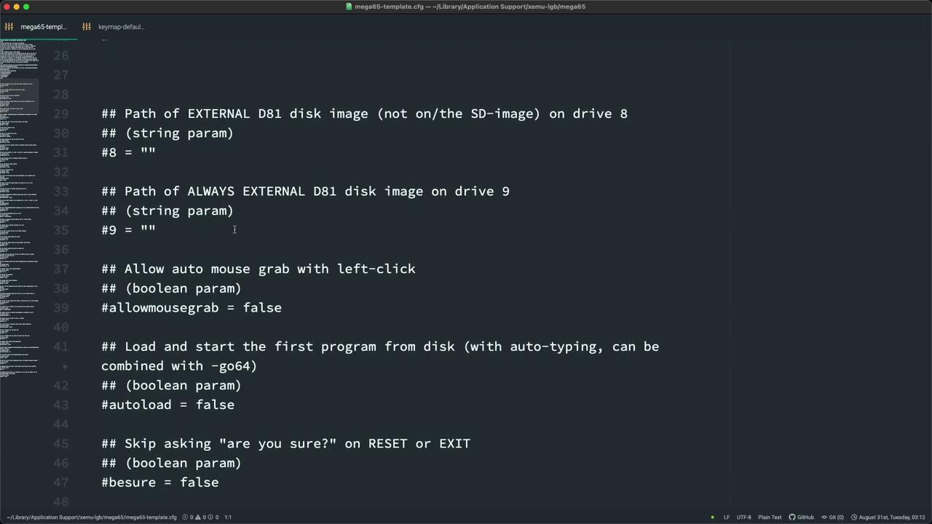
scroll(235, 229, down, 3)
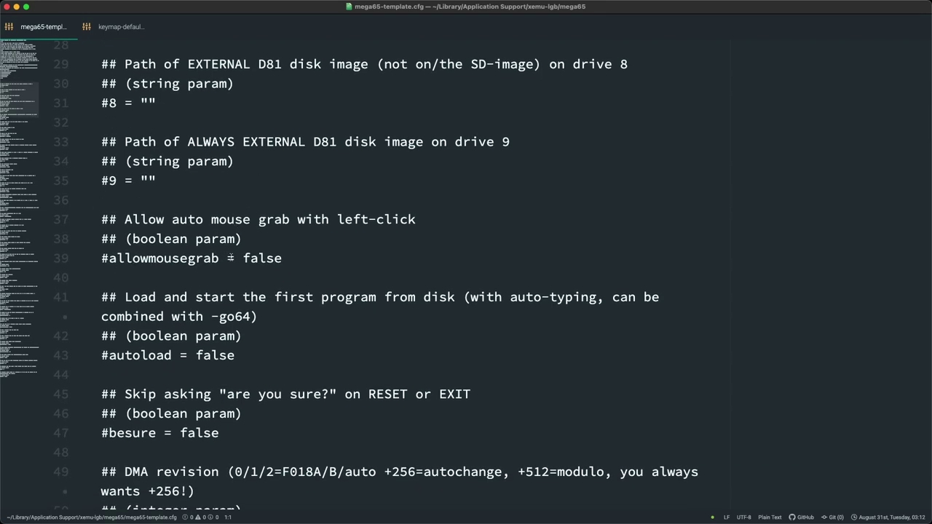
click(109, 257)
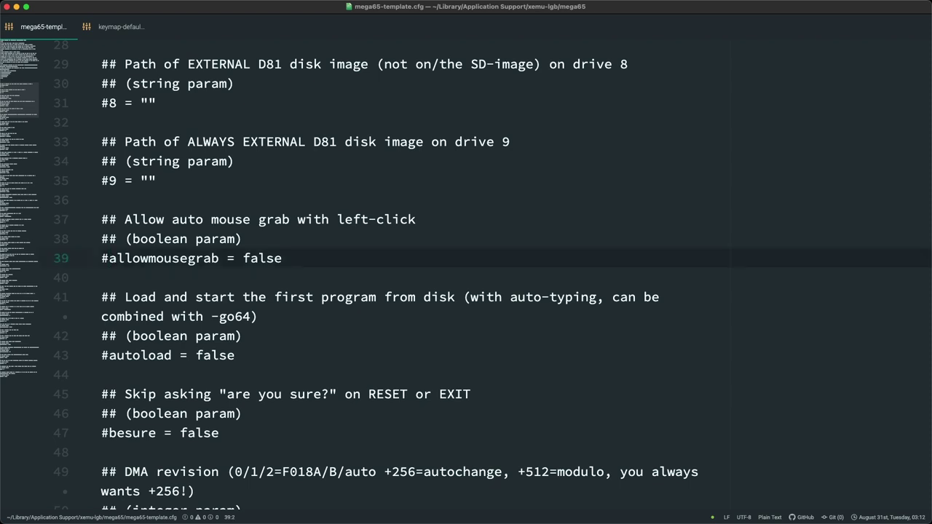
key(BackSpace)
text(true)
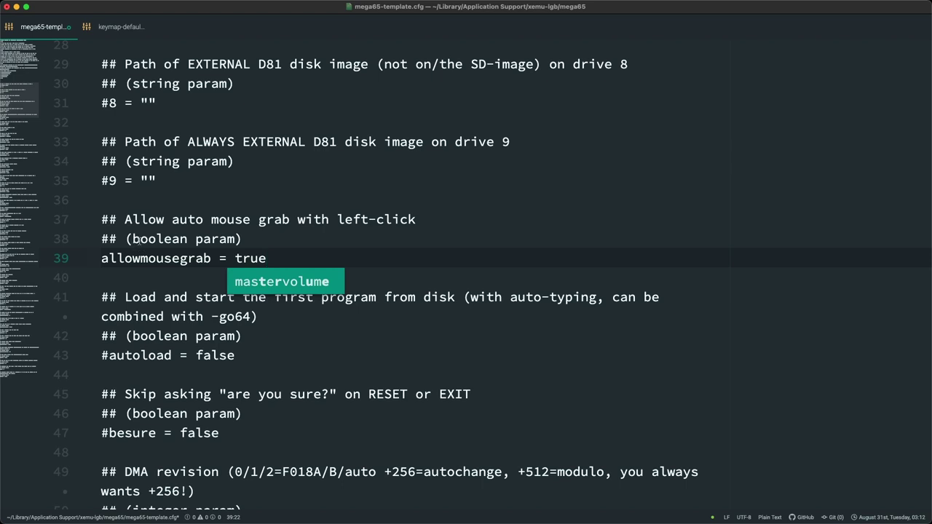
click(247, 239)
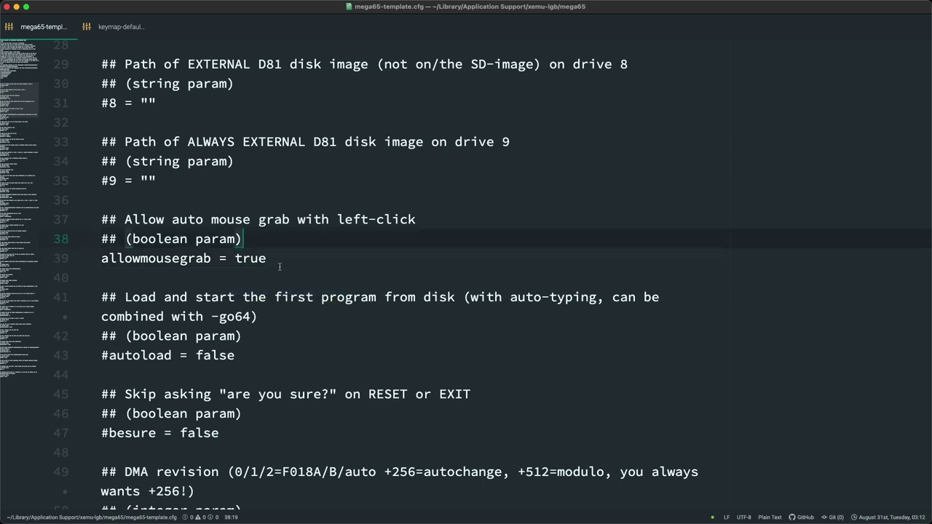
click(280, 257)
key(BackSpace)
key(BackSpace)
key(BackSpace)
key(BackSpace)
text(false)
key(super+Left)
text(#)
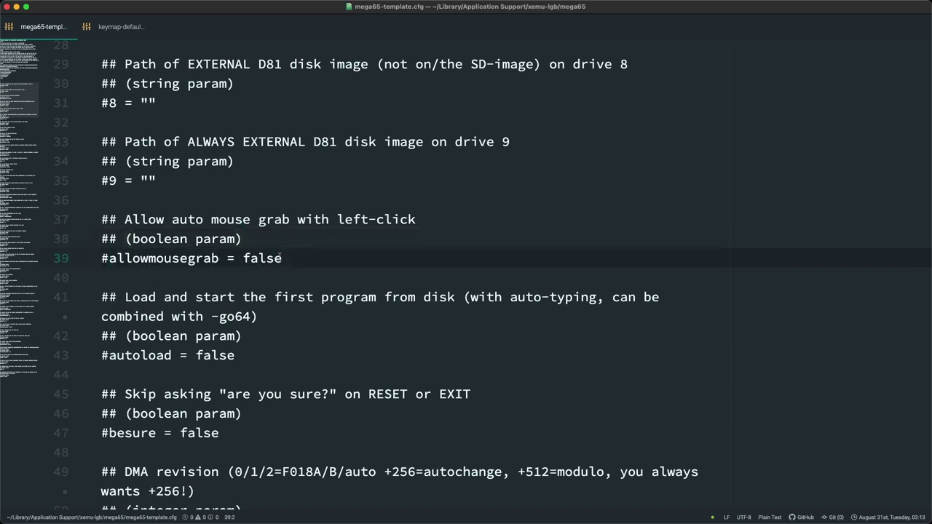
scroll(265, 278, down, 5)
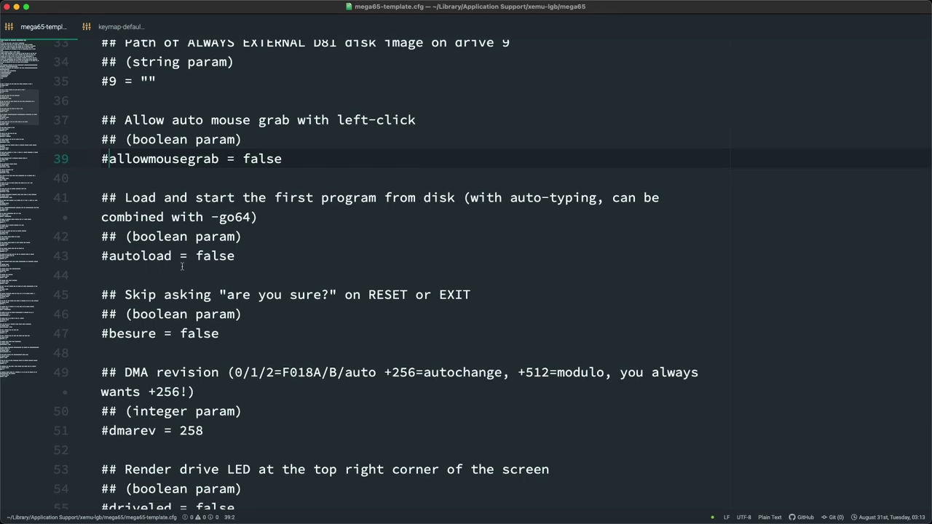
scroll(182, 267, down, 4)
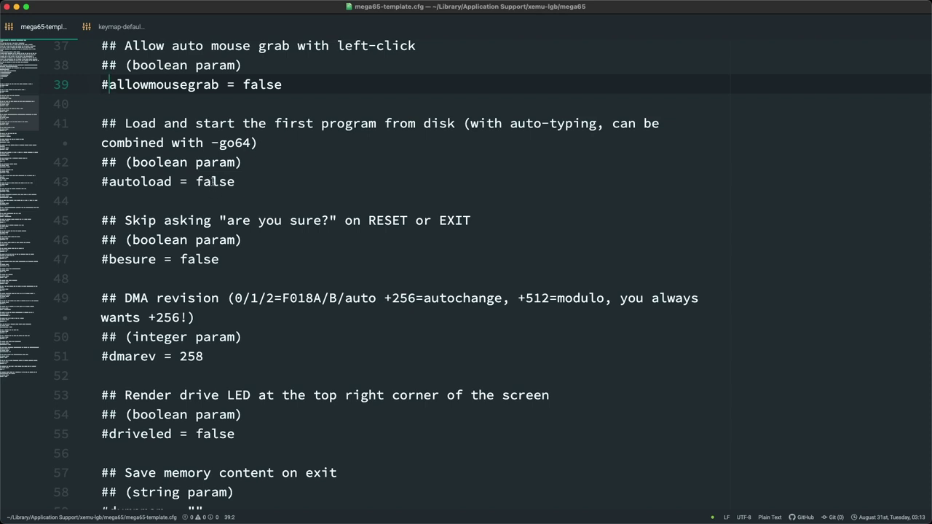
scroll(240, 231, down, 1)
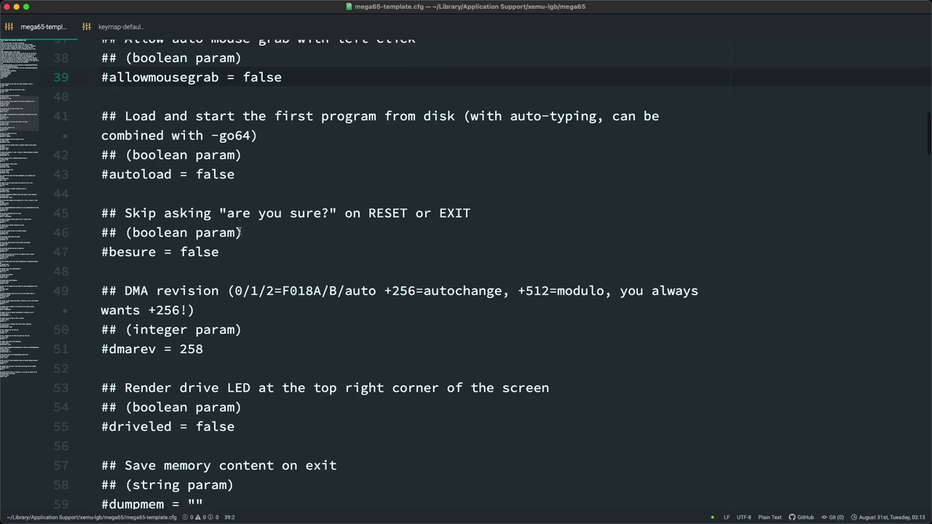
scroll(240, 232, down, 5)
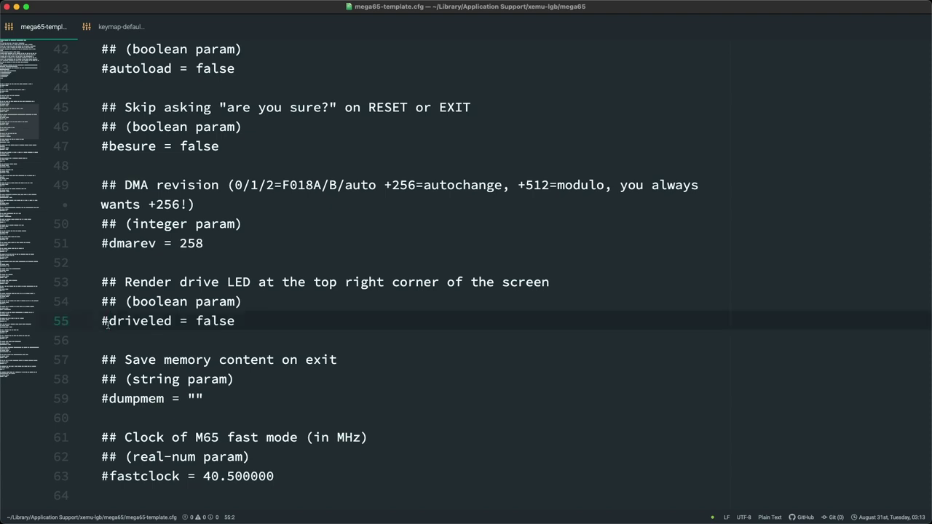
Step: Uncomment driveled, change its value from false to true, and save the file
key(BackSpace)
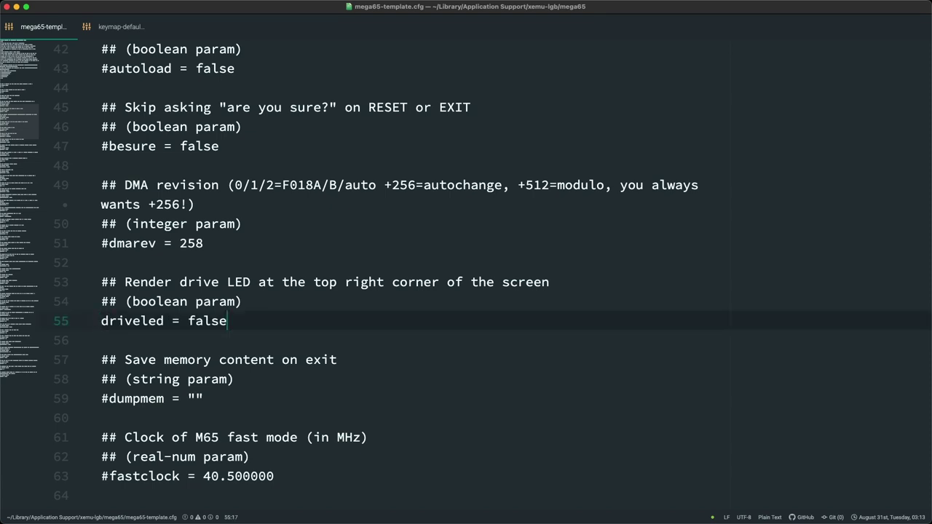
key(BackSpace)
key(BackSpace)
text(true)
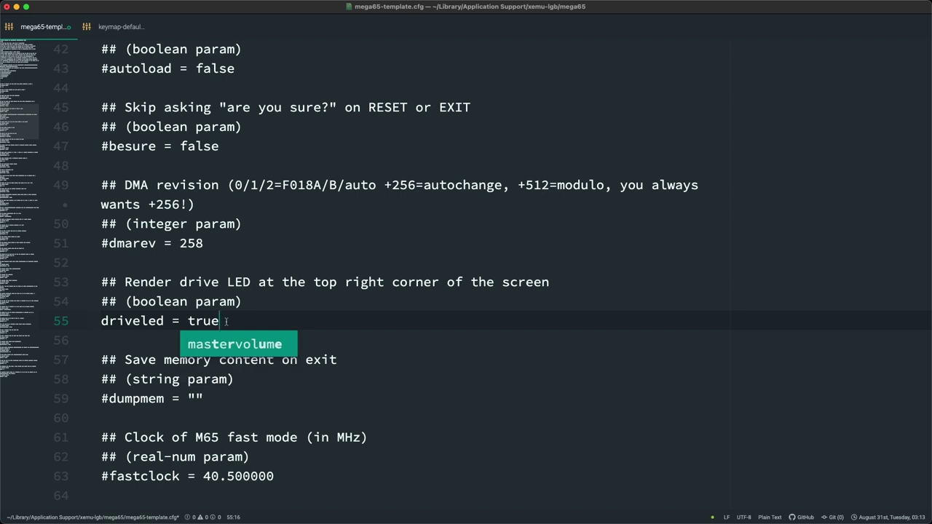
key(super+s)
Step: Scroll through the remaining template options and dismiss the autocomplete suggestion
scroll(229, 368, down, 10)
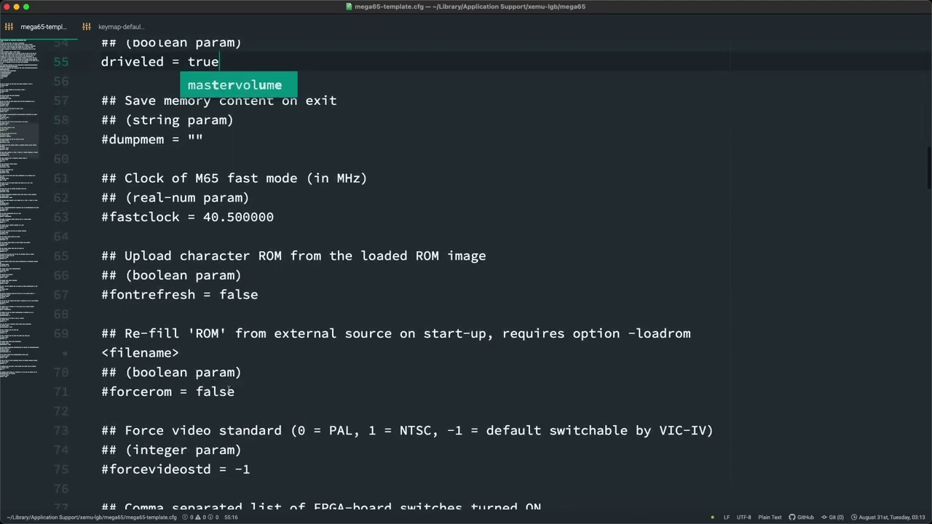
scroll(229, 390, down, 5)
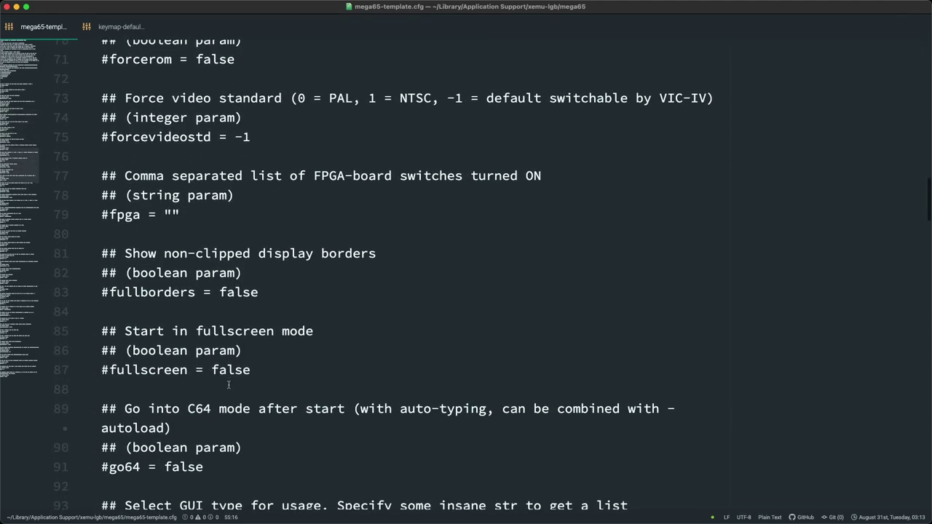
scroll(229, 385, down, 7)
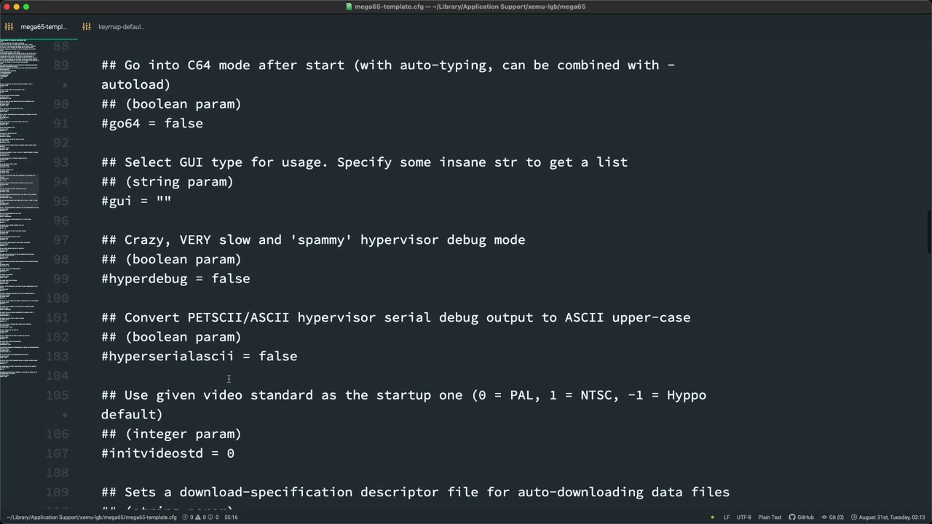
scroll(229, 379, down, 7)
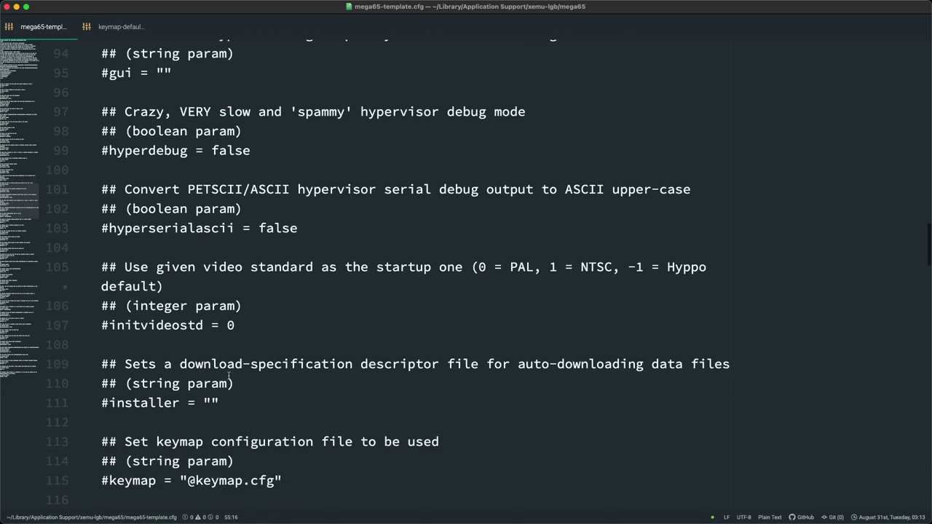
scroll(228, 375, up, 4)
scroll(229, 376, up, 4)
scroll(228, 376, down, 5)
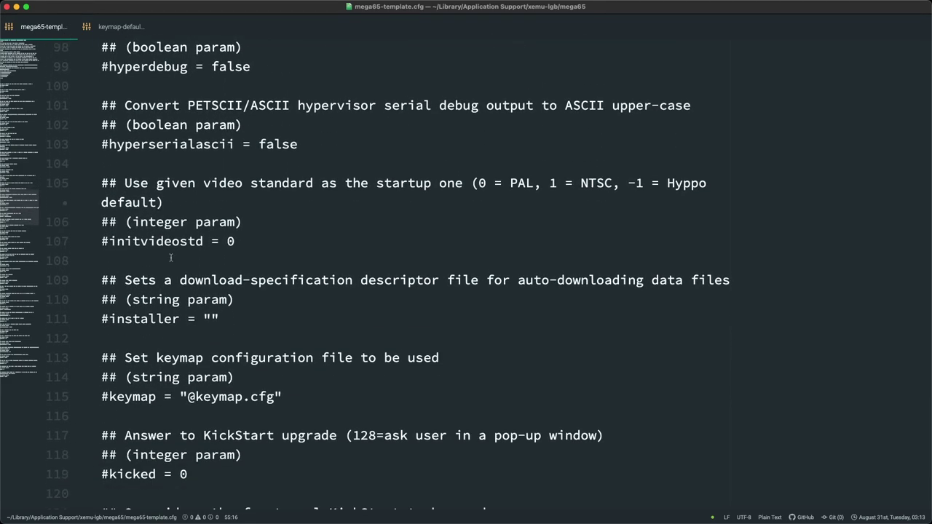
scroll(171, 257, down, 2)
scroll(180, 330, up, 15)
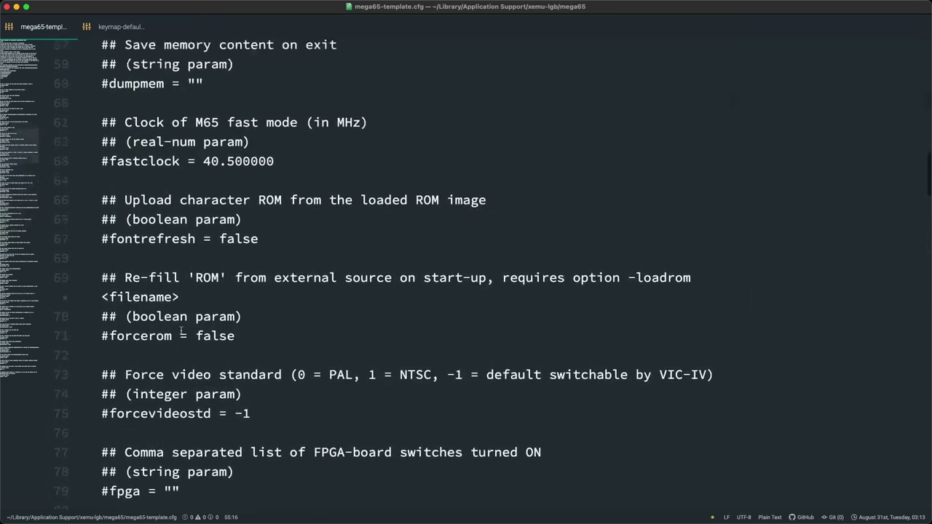
scroll(181, 330, up, 5)
click(155, 281)
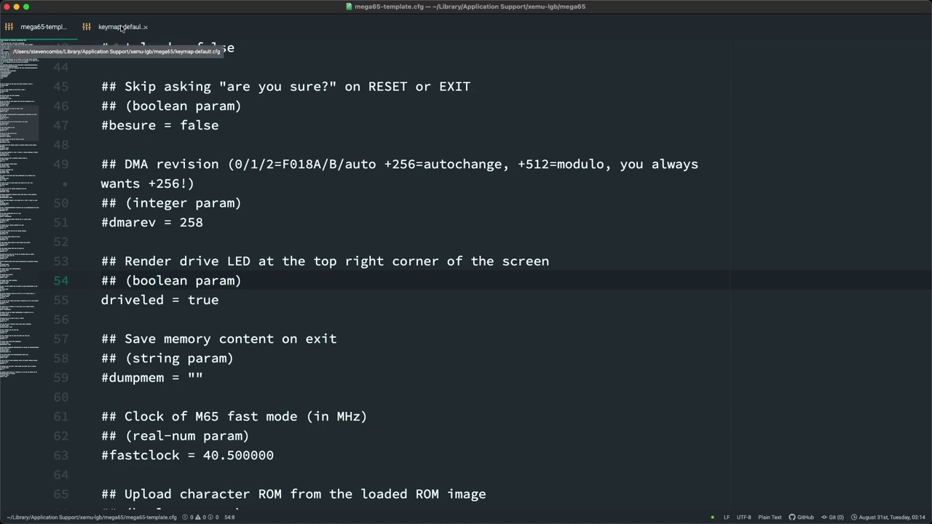
Step: Switch to keymap-default.cfg and scroll down to select the End key name on line 81
key(ctrl+Tab)
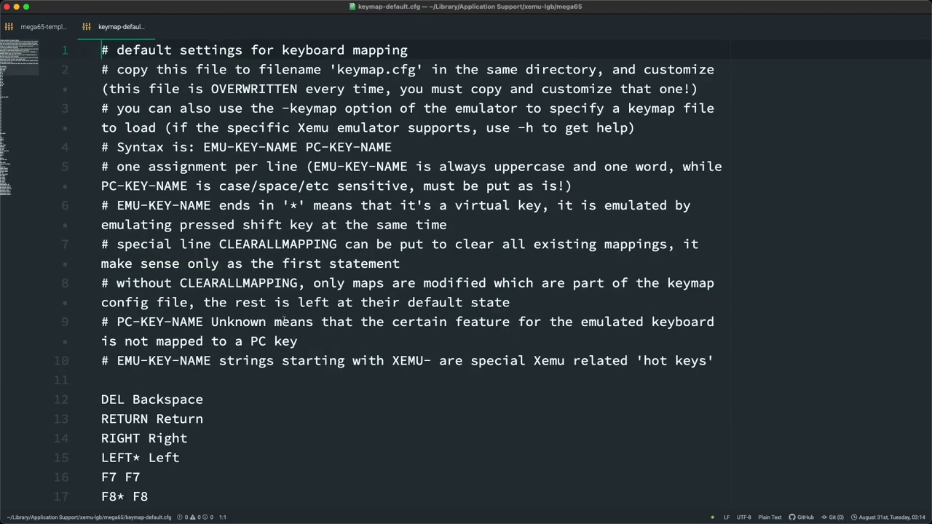
scroll(283, 321, down, 4)
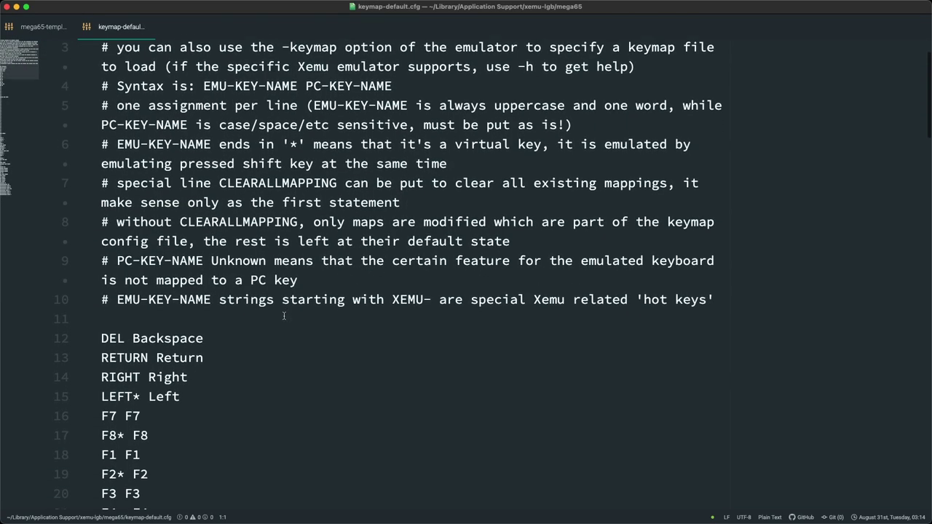
scroll(284, 315, down, 6)
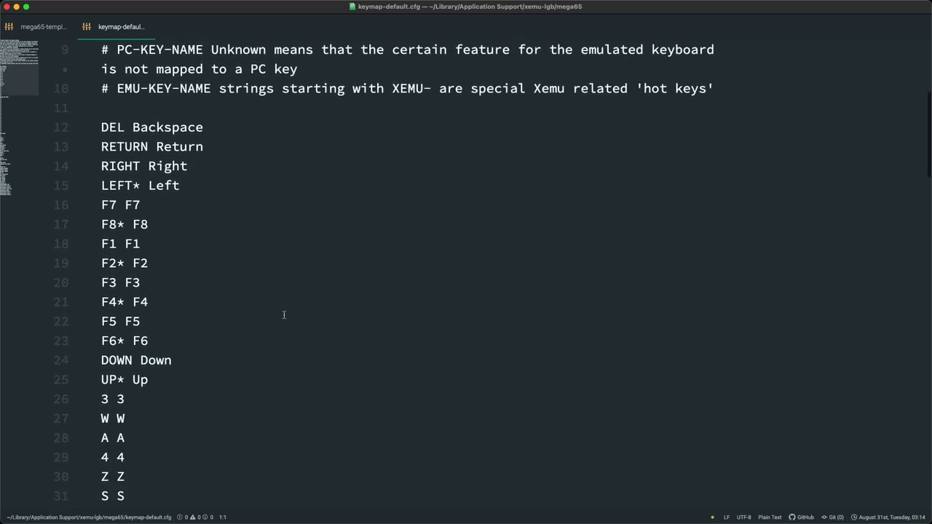
scroll(284, 315, up, 3)
scroll(284, 315, down, 5)
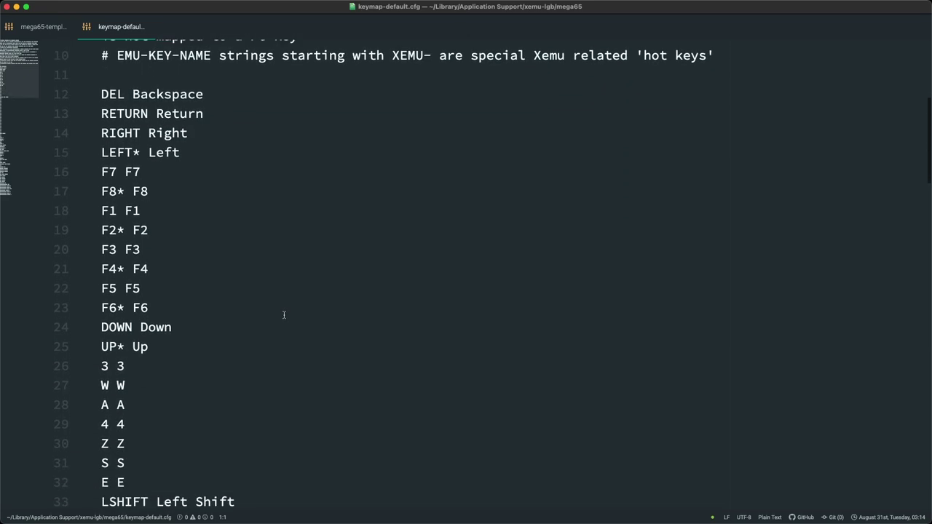
scroll(284, 314, down, 4)
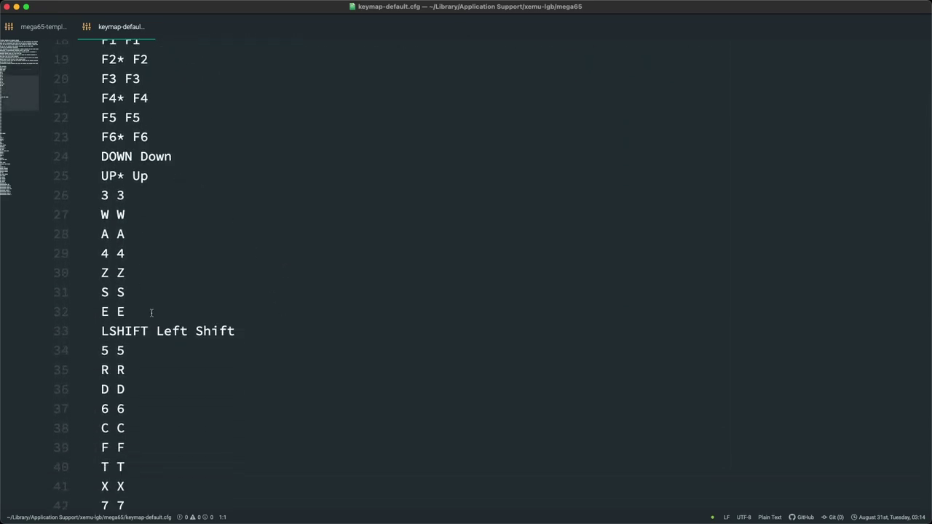
scroll(163, 366, down, 10)
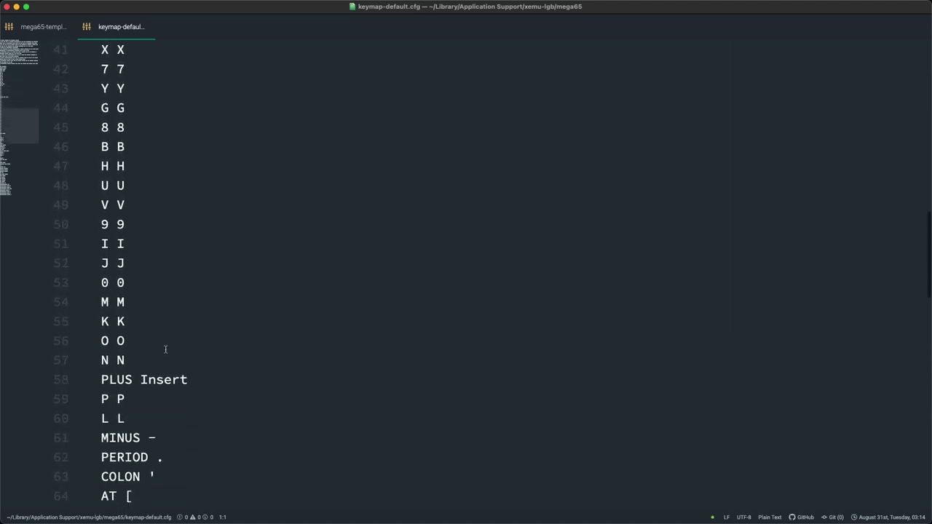
scroll(166, 349, down, 3)
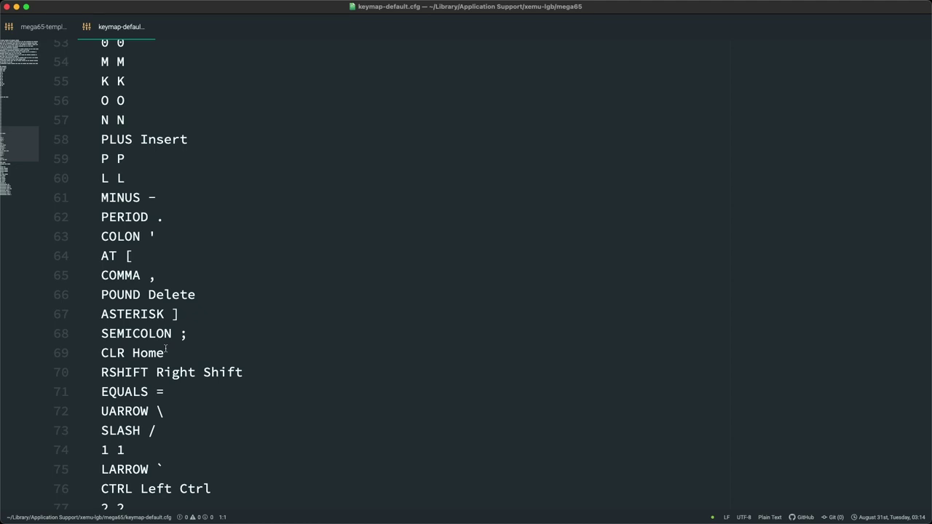
scroll(165, 349, down, 3)
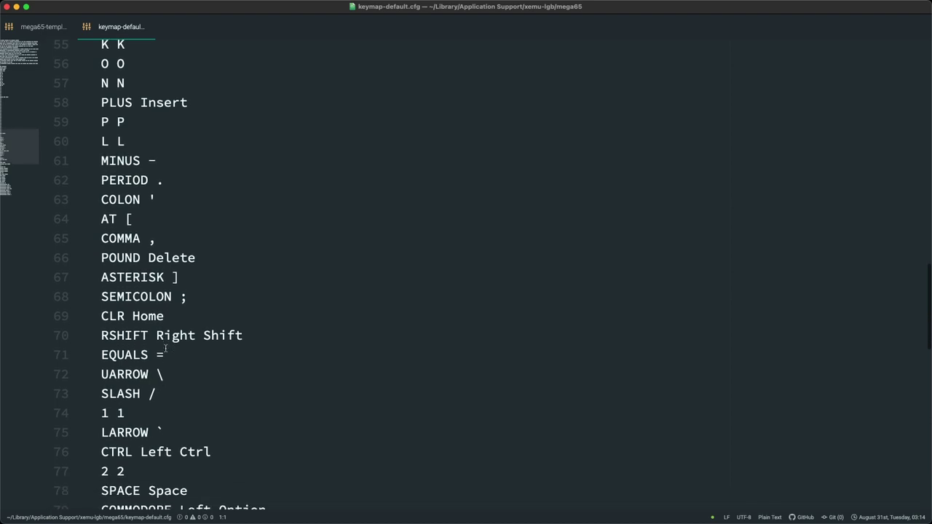
scroll(165, 349, down, 6)
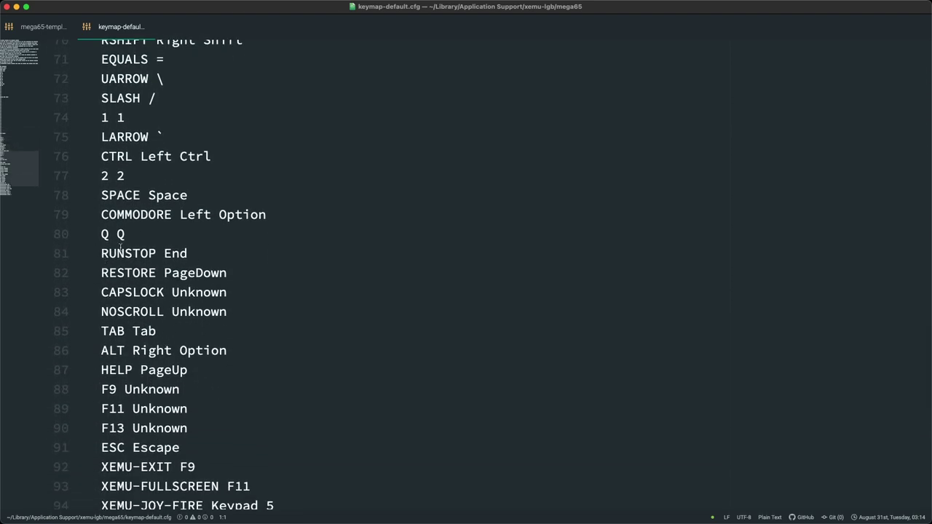
double_click(175, 253)
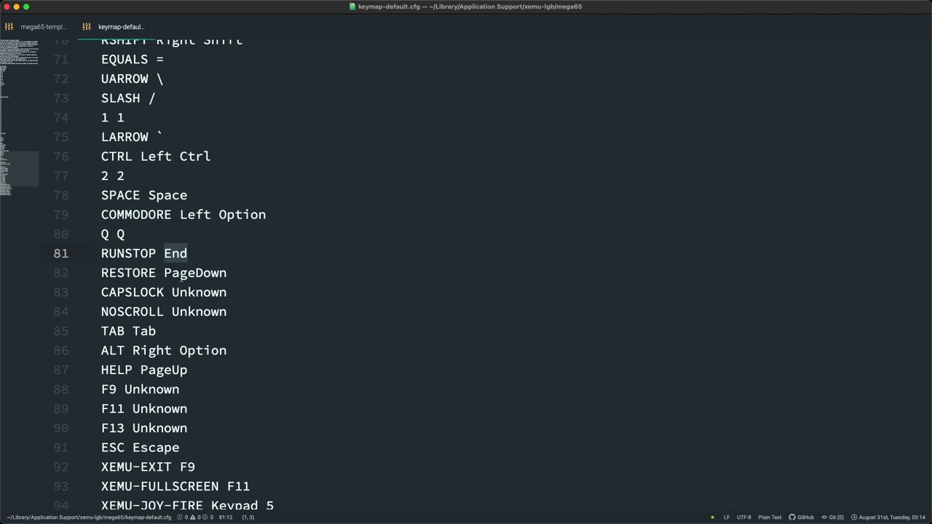
Step: Scroll further through the keymap-default.cfg key mappings
scroll(180, 254, up, 8)
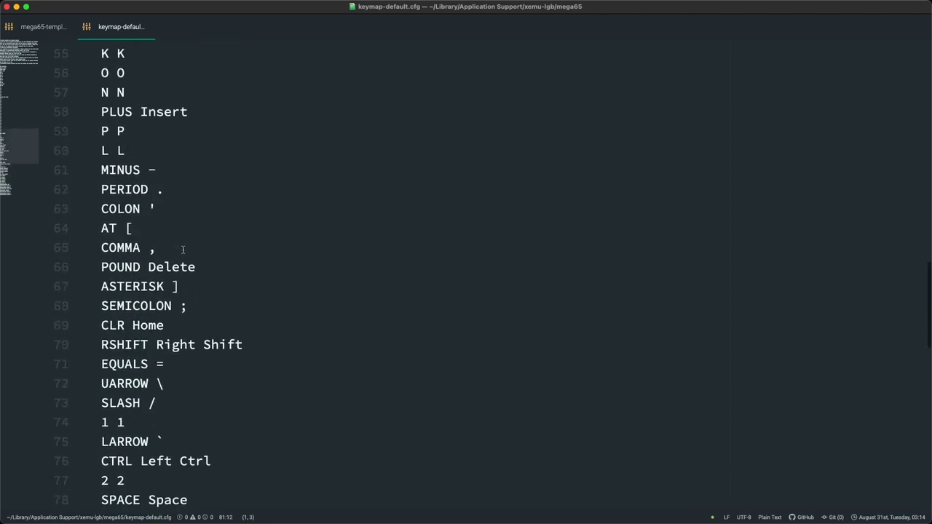
scroll(182, 203, down, 15)
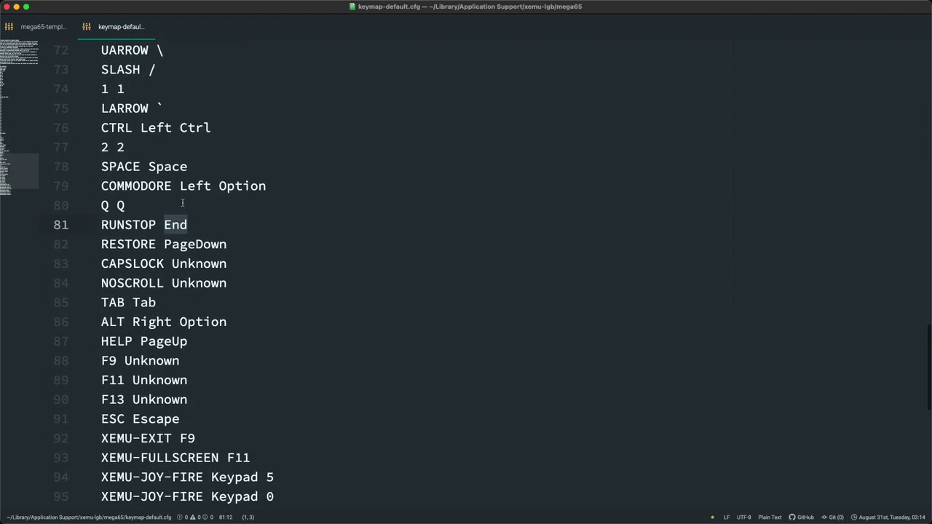
scroll(182, 203, up, 20)
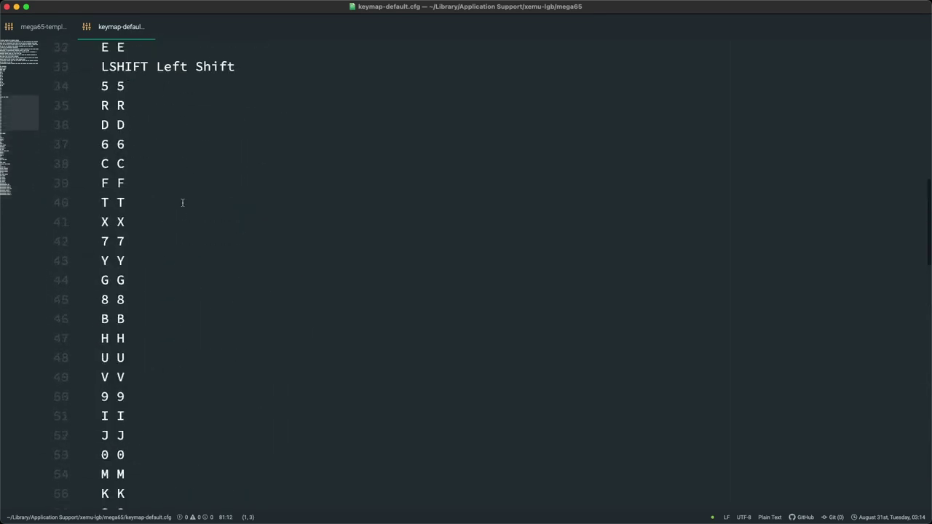
scroll(182, 203, down, 13)
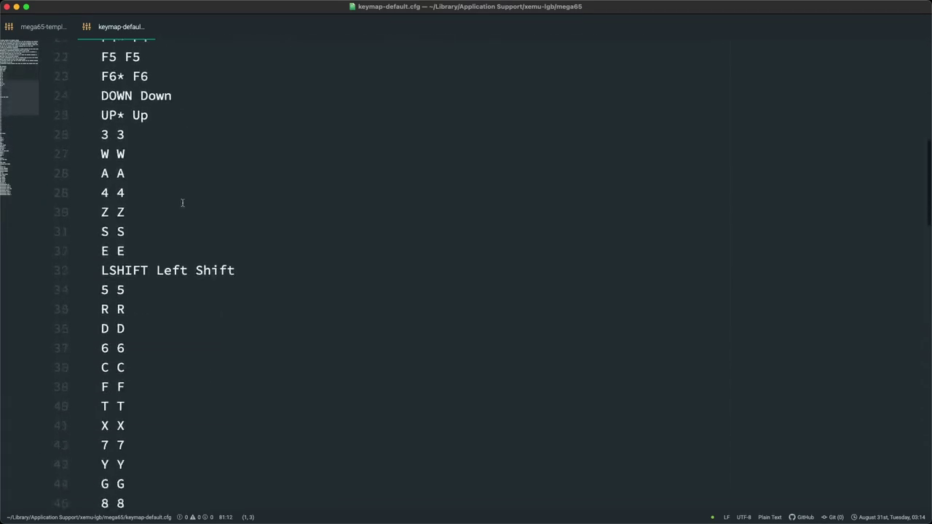
scroll(182, 203, down, 8)
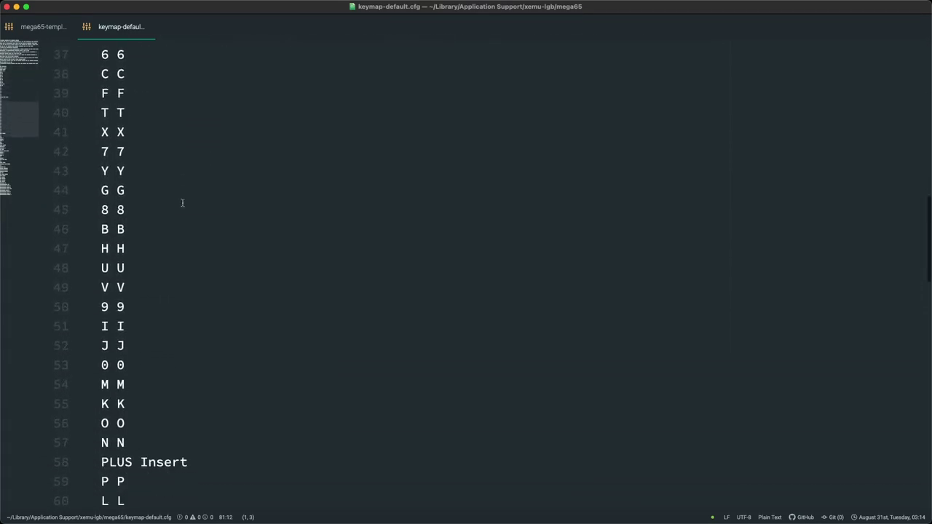
scroll(182, 203, down, 8)
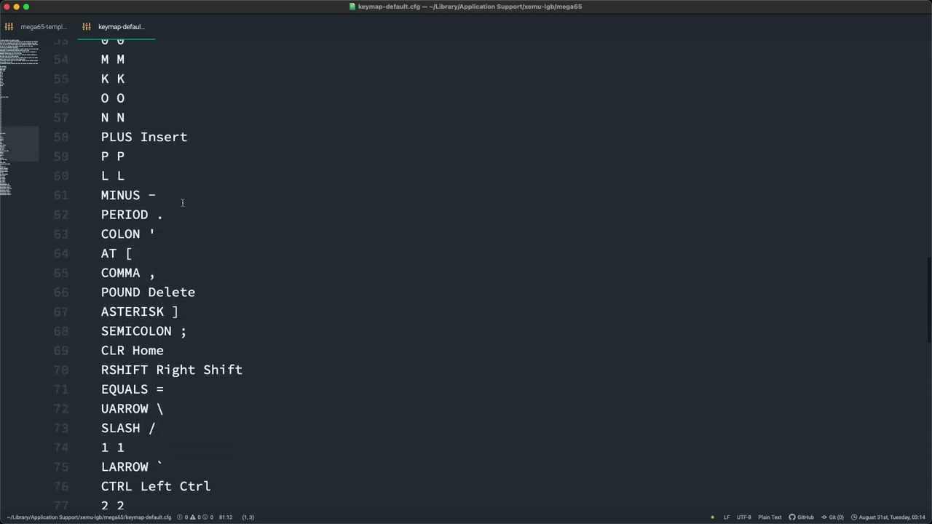
scroll(182, 202, down, 8)
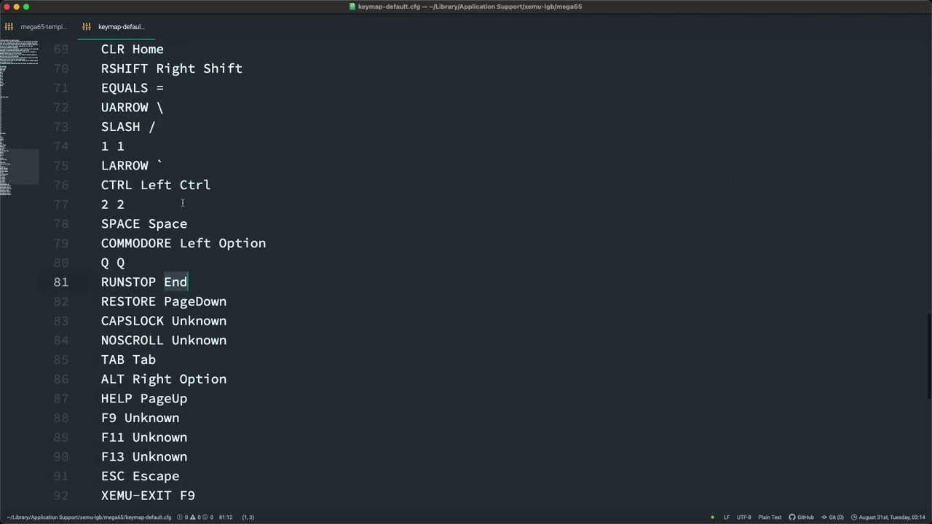
scroll(182, 202, down, 5)
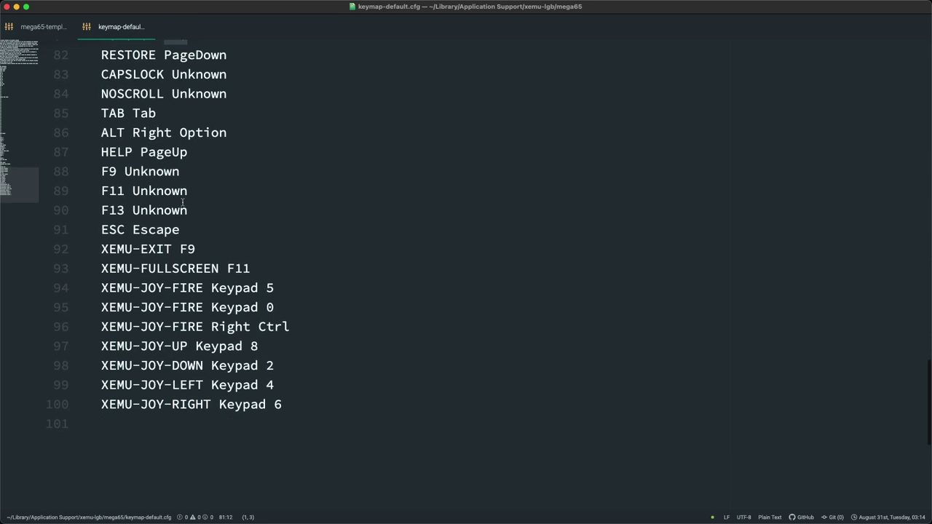
scroll(182, 202, up, 8)
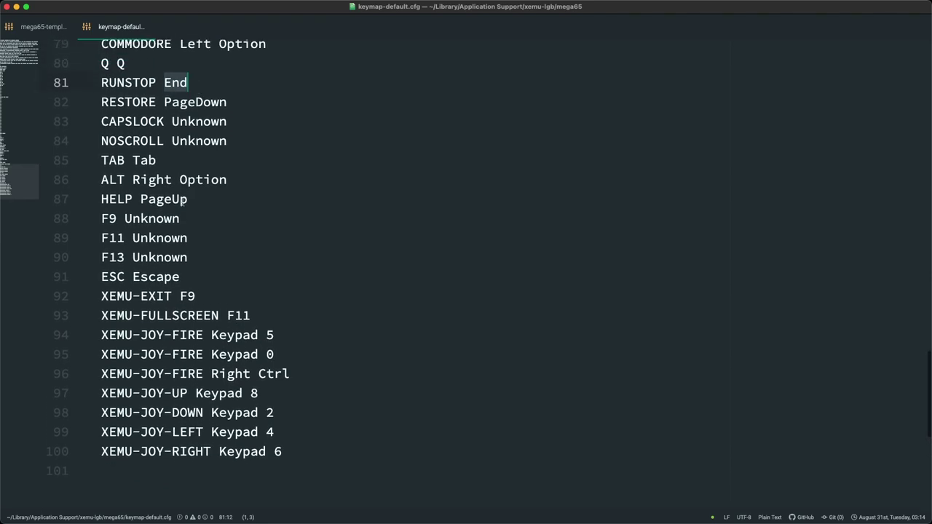
scroll(182, 203, up, 5)
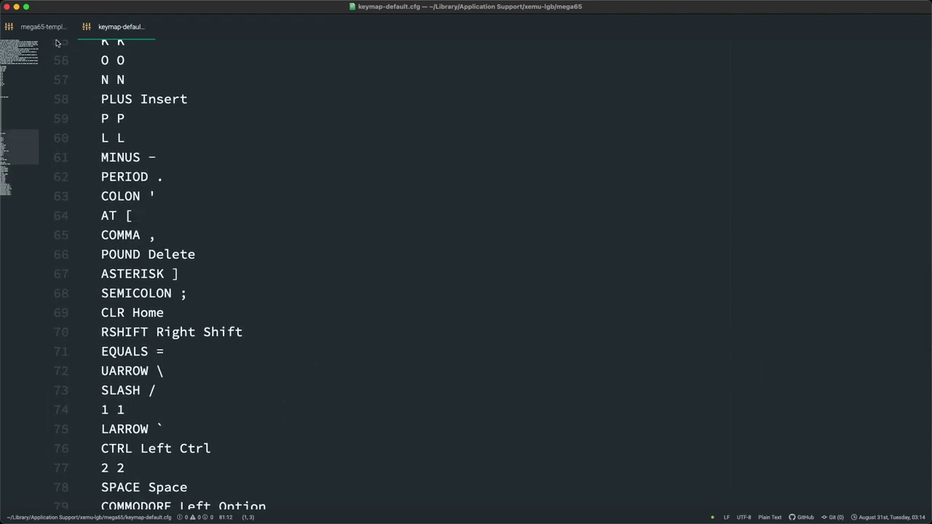
Step: Close the keymap-default.cfg tab and quit Atom Beta
click(146, 27)
click(233, 242)
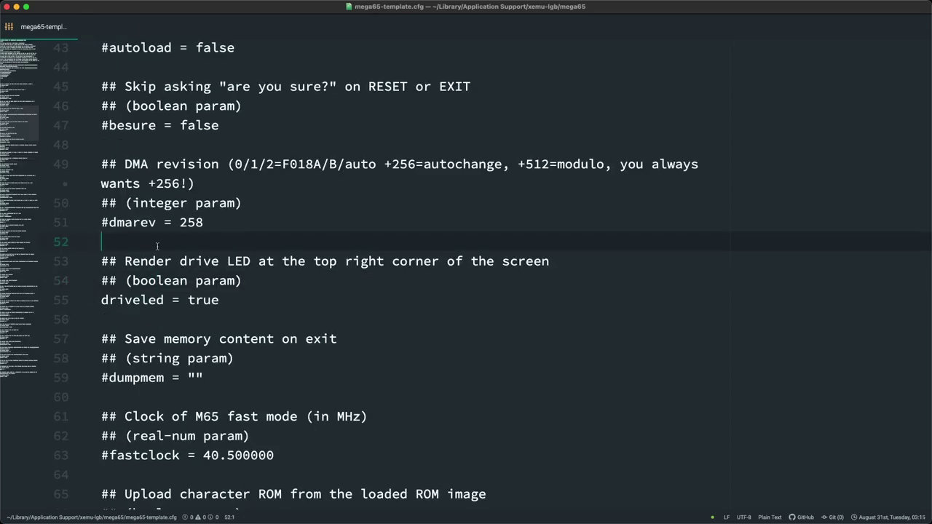
click(40, 6)
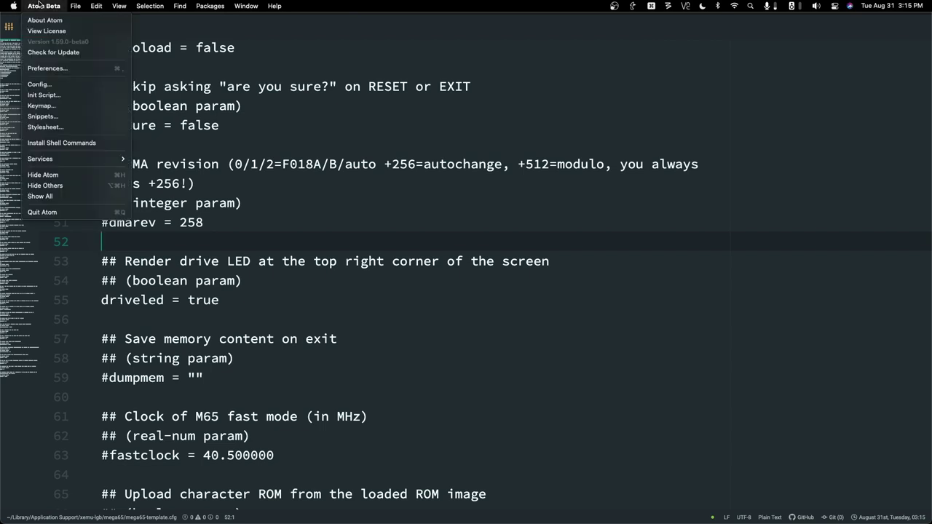
click(65, 216)
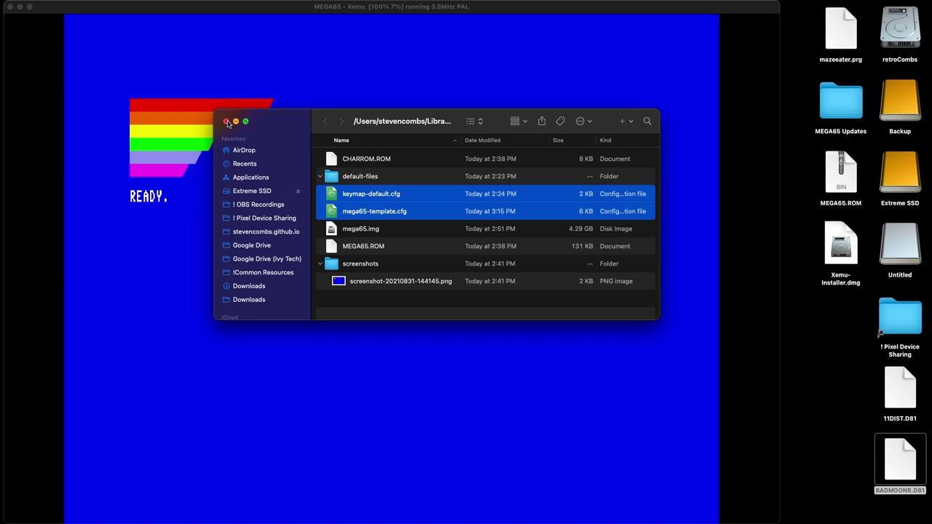
Step: Close the config folder window, then quit xmega65 and confirm Yes on the exit prompt
click(227, 121)
click(263, 132)
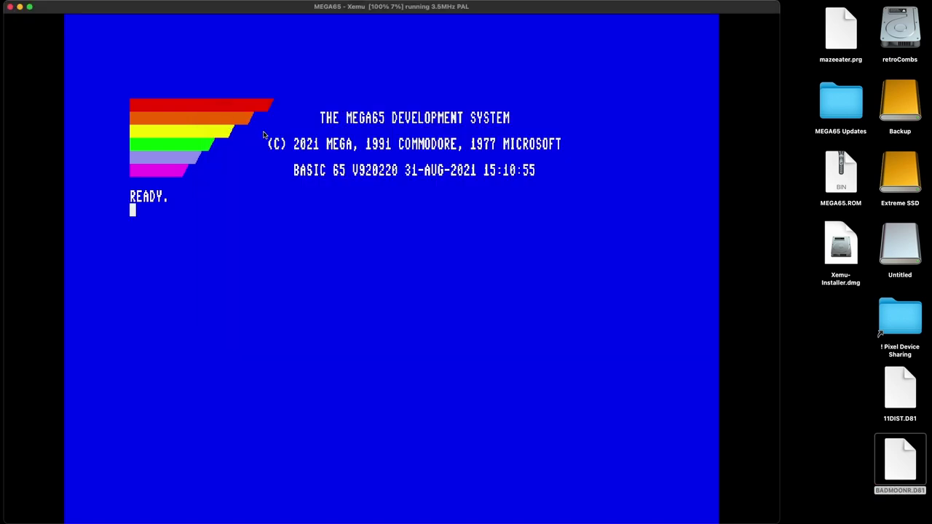
right_click(312, 82)
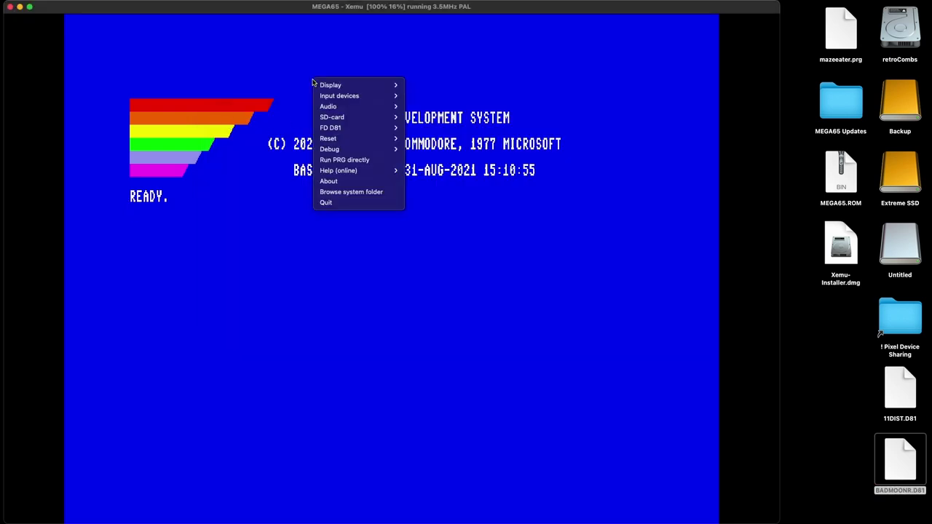
click(219, 92)
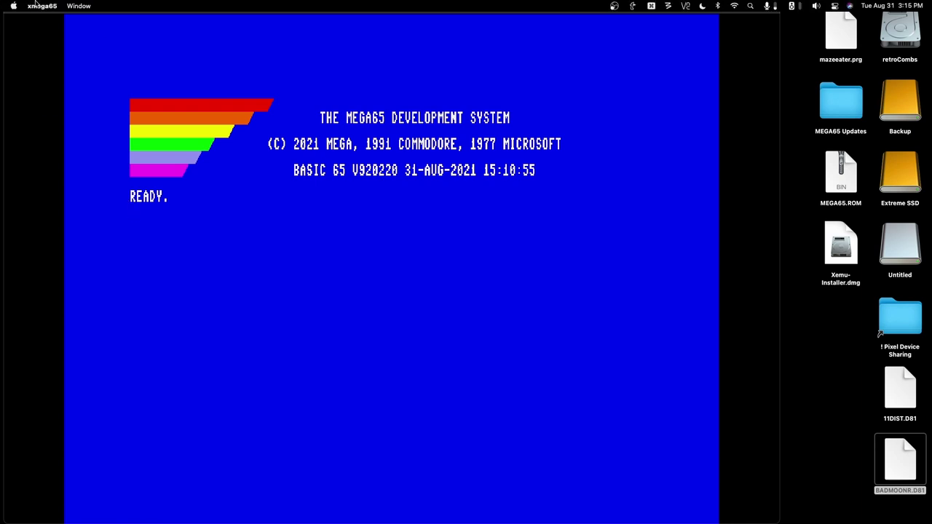
click(34, 4)
click(44, 104)
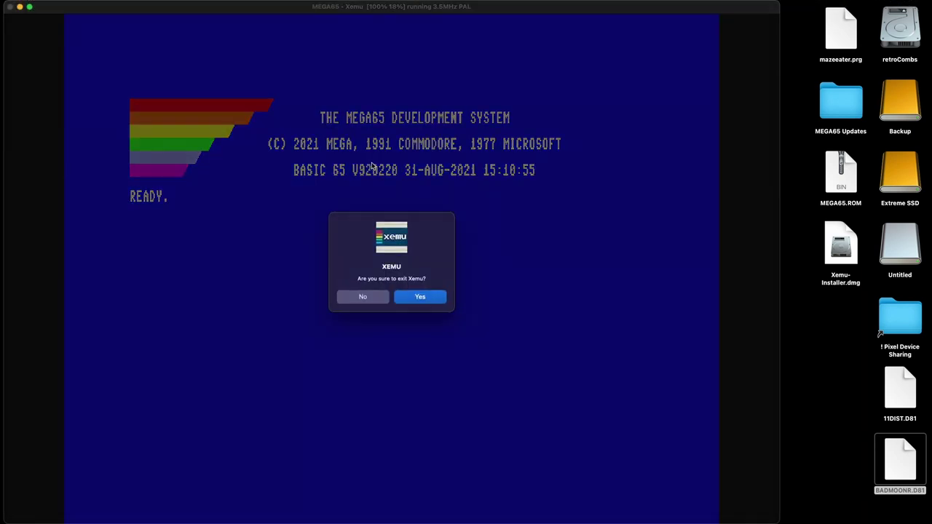
click(422, 298)
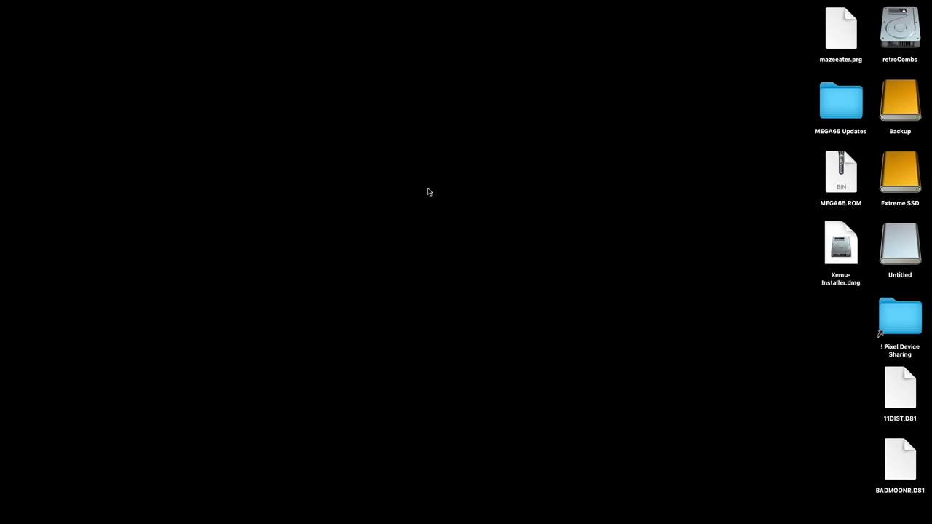
Step: Relaunch xmega65 from Spotlight by typing 'xme', and move its window to the top-left
key(super+space)
text(xme)
key(Return)
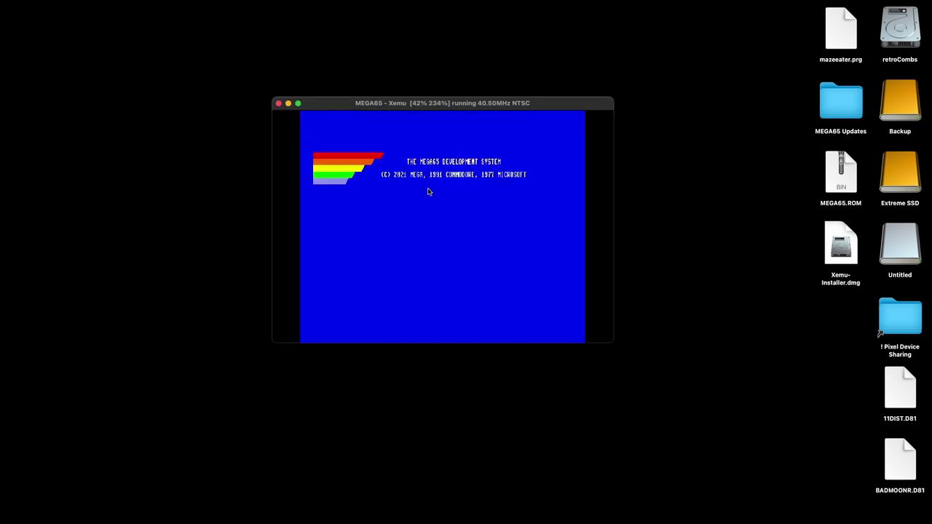
drag(337, 108, 297, 49)
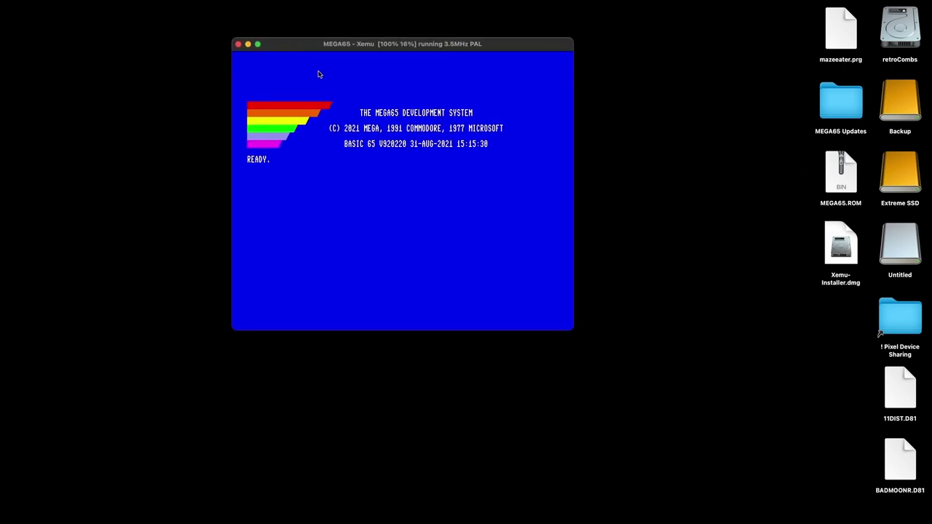
Step: Enlarge the emulator window to 200% size and shift it left to reveal desktop icons
right_click(321, 73)
mouse_move(379, 80)
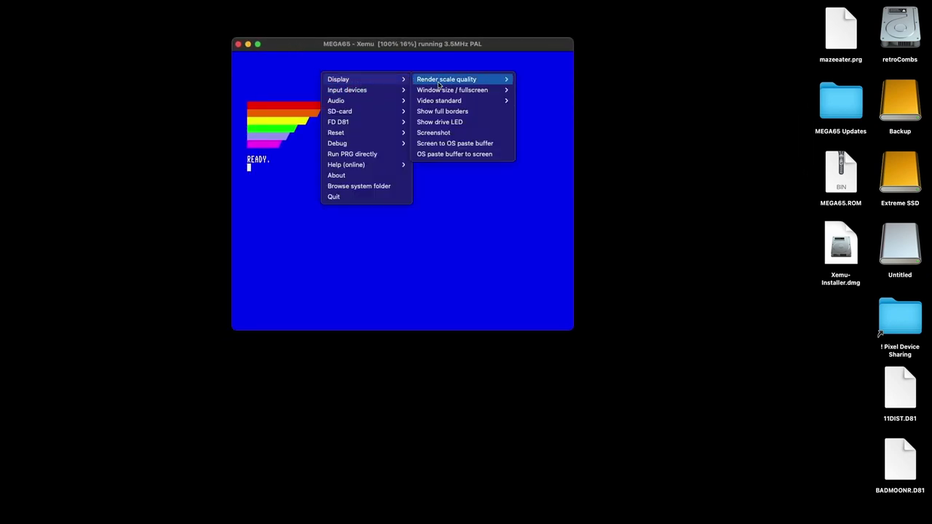
mouse_move(466, 89)
click(549, 111)
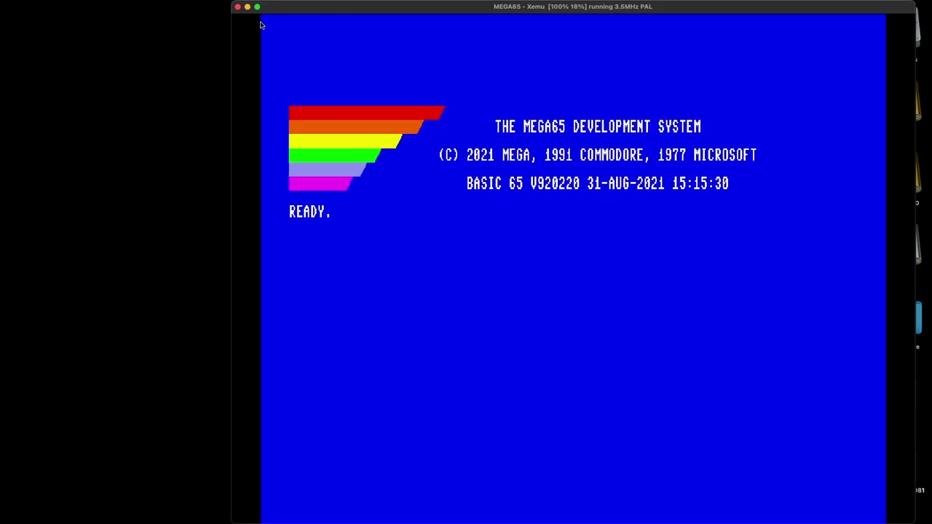
drag(358, 6, 184, 4)
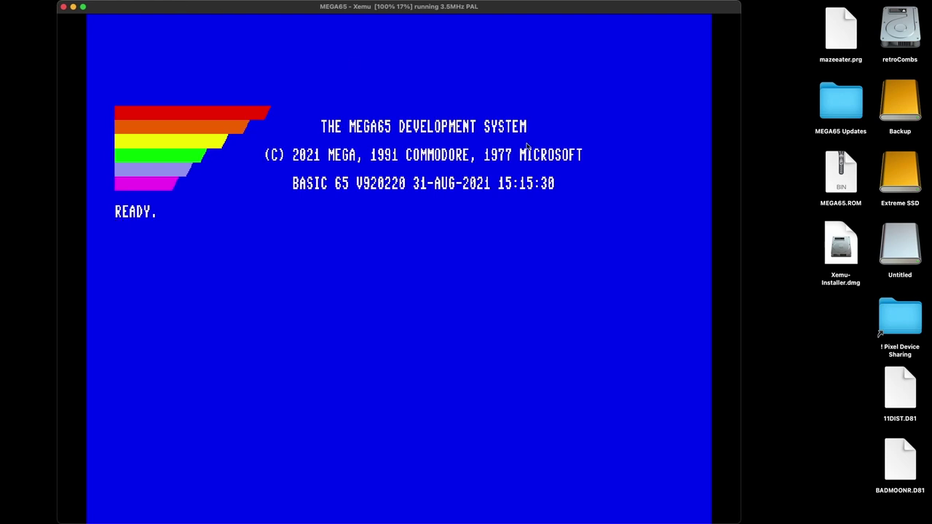
Step: Enable Show drive LED in the Display menu, then reopen and dismiss the menu
right_click(379, 279)
mouse_move(406, 307)
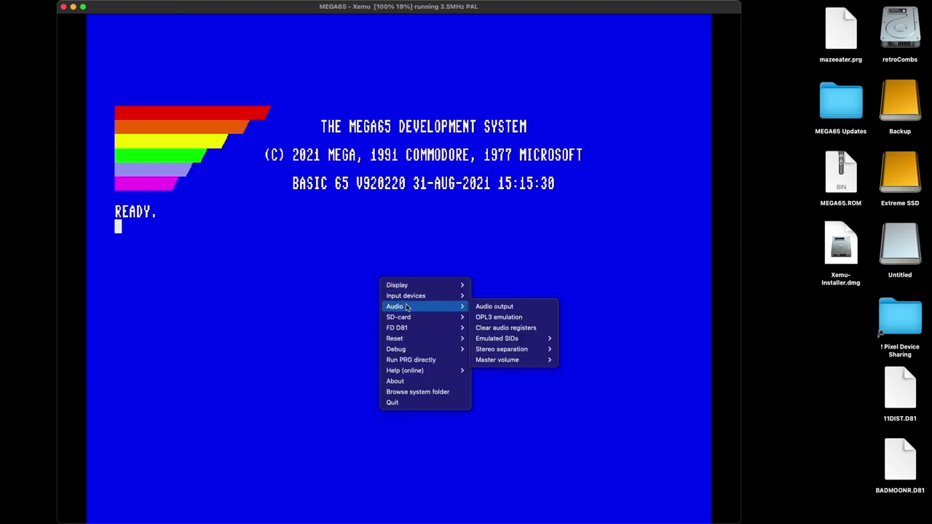
mouse_move(431, 285)
click(499, 329)
right_click(436, 268)
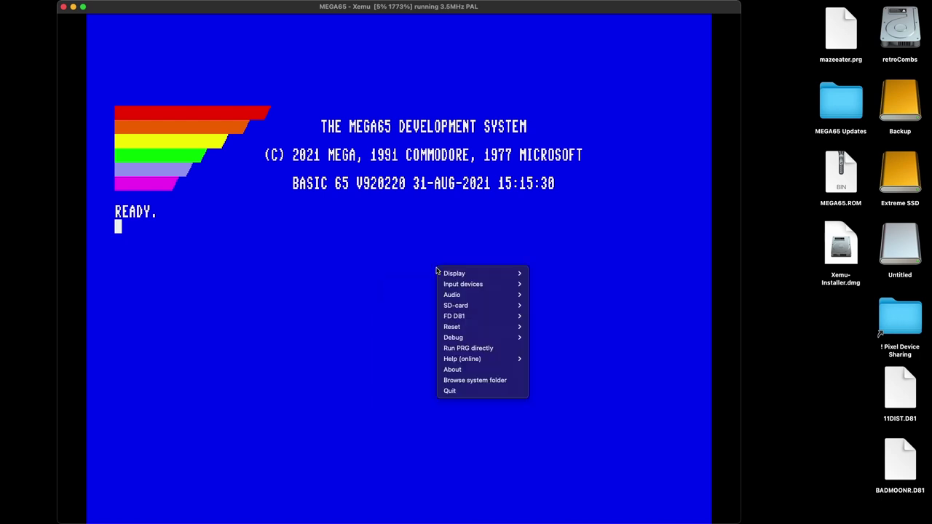
mouse_move(449, 273)
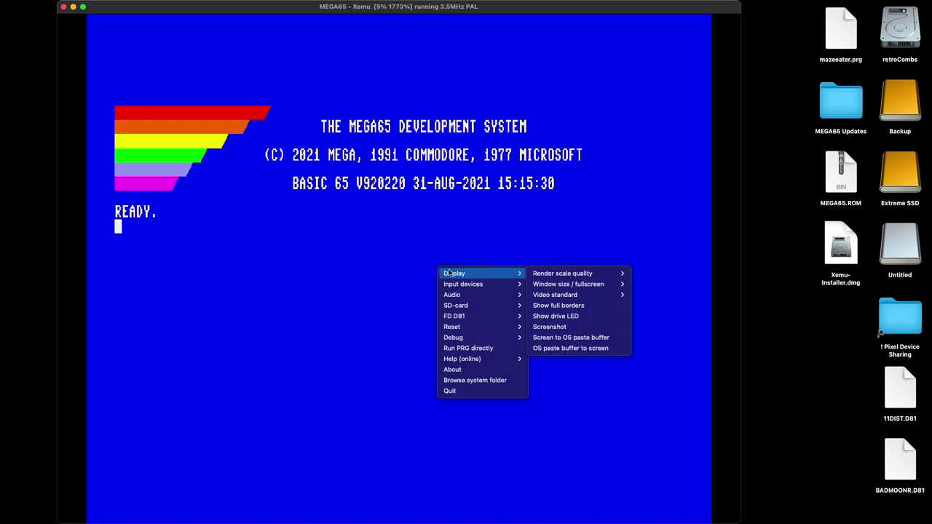
click(572, 317)
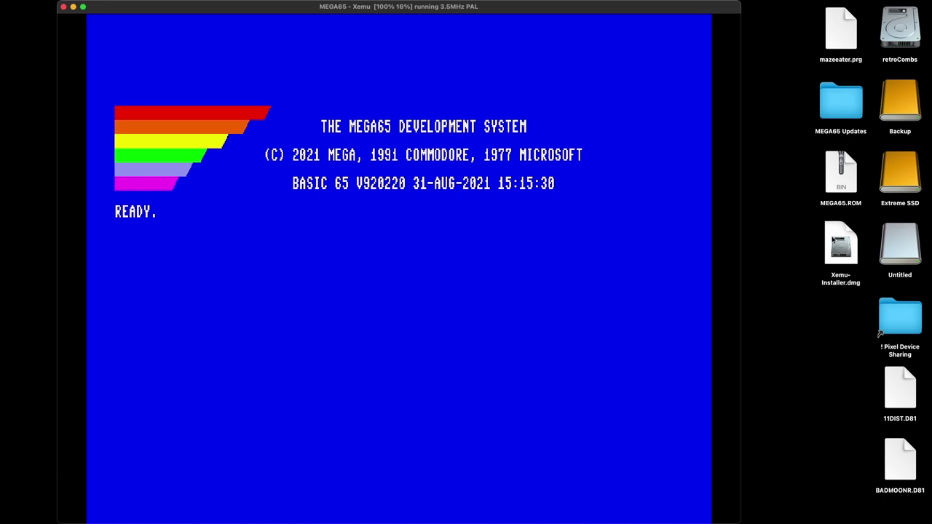
Step: Drop 11DIST.D81 onto Xemu, mount it as a D81, and list its directory
click(902, 394)
drag(901, 394, 605, 349)
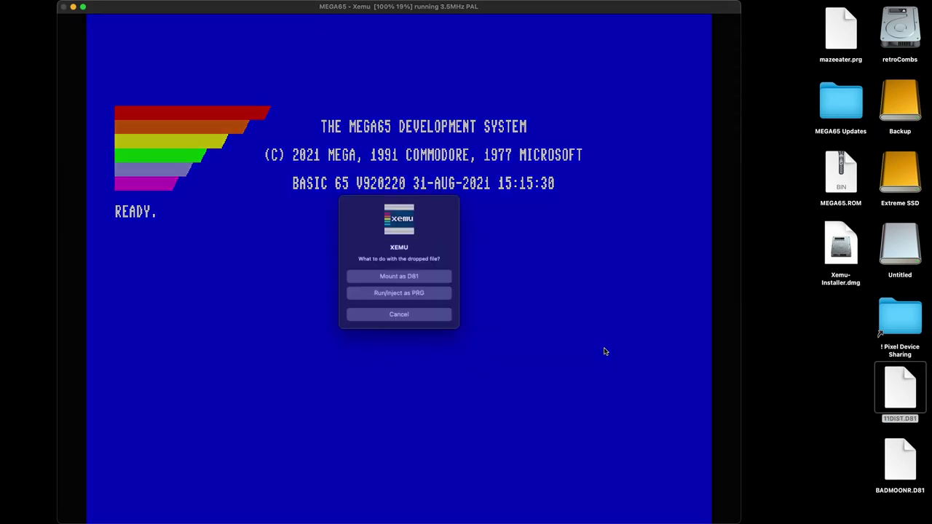
click(405, 281)
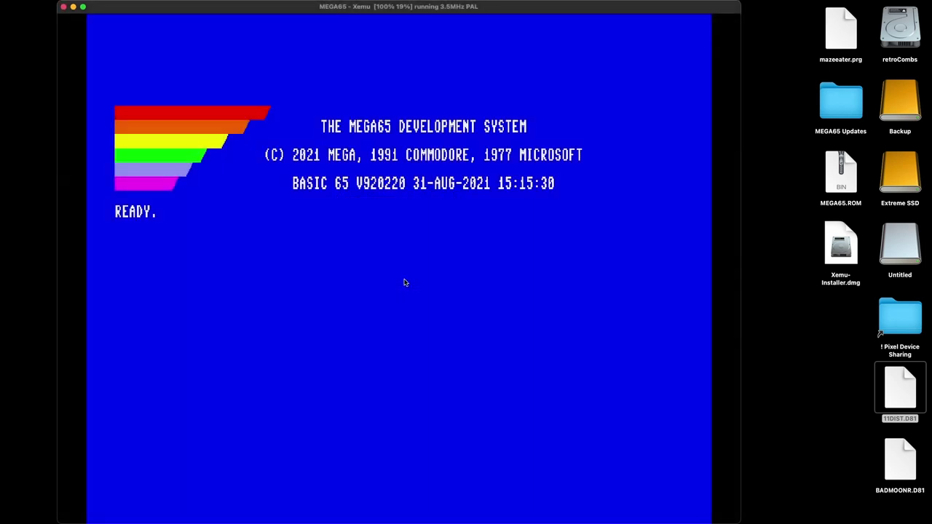
text(DIR)
key(Return)
Step: Load AUTOBOOT.C65 from the listing with / and RUN the ELEVEN program
key(Up)
key(Up)
key(Up)
key(Up)
key(Up)
key(Up)
key(Up)
key(Up)
key(Up)
key(Up)
key(Up)
key(Up)
key(Up)
key(Up)
key(Up)
key(Up)
key(Up)
key(Up)
key(Up)
key(Up)
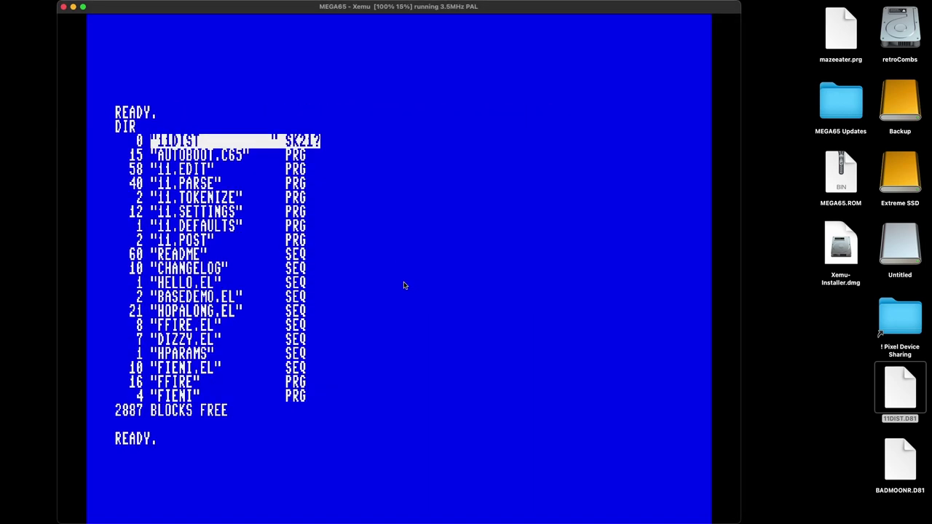
text(/)
key(Return)
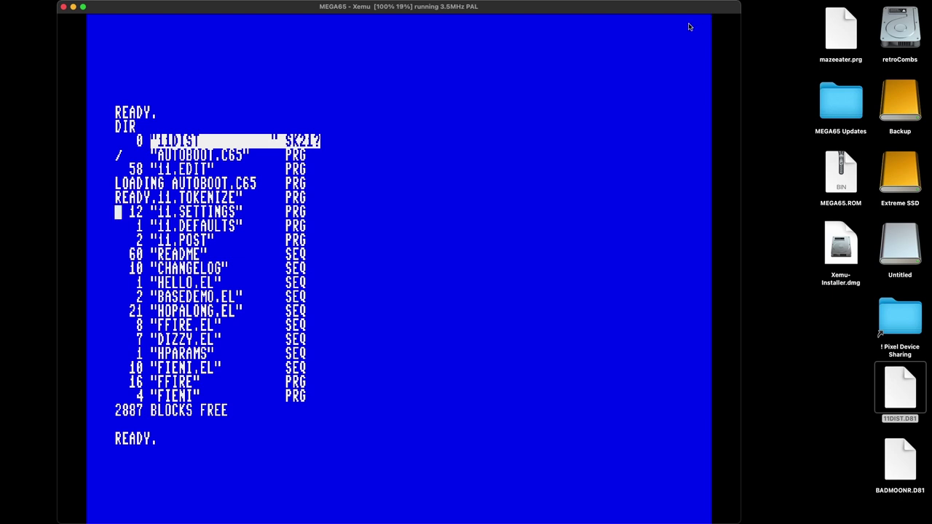
key(Down)
key(Down)
key(Down)
key(Down)
text(RUN)
key(Return)
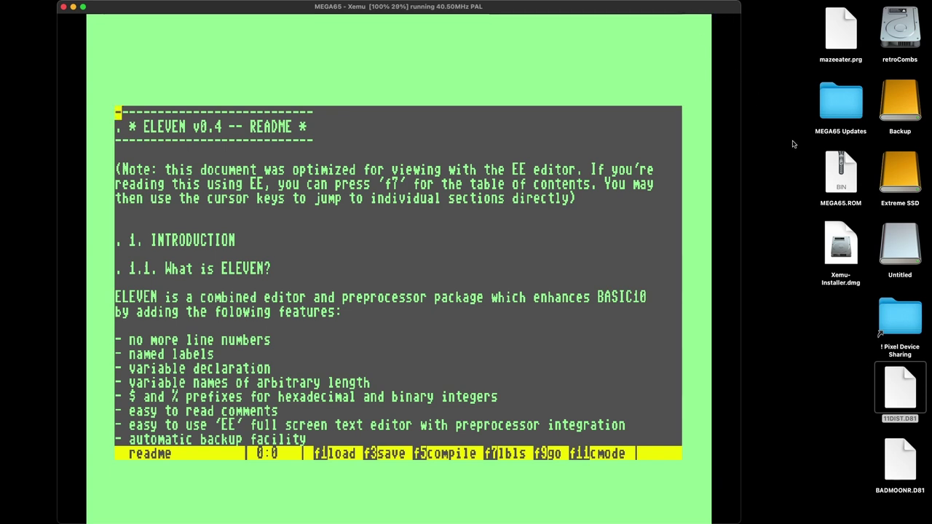
Step: Mount BADMOONR.D81 as a D81 disk and hard reset the emulated MEGA65
drag(891, 442, 474, 310)
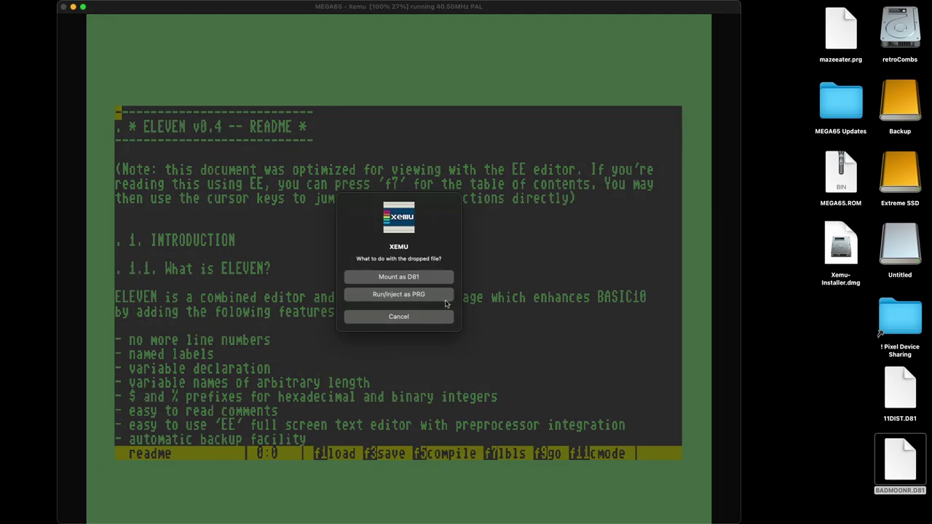
click(415, 278)
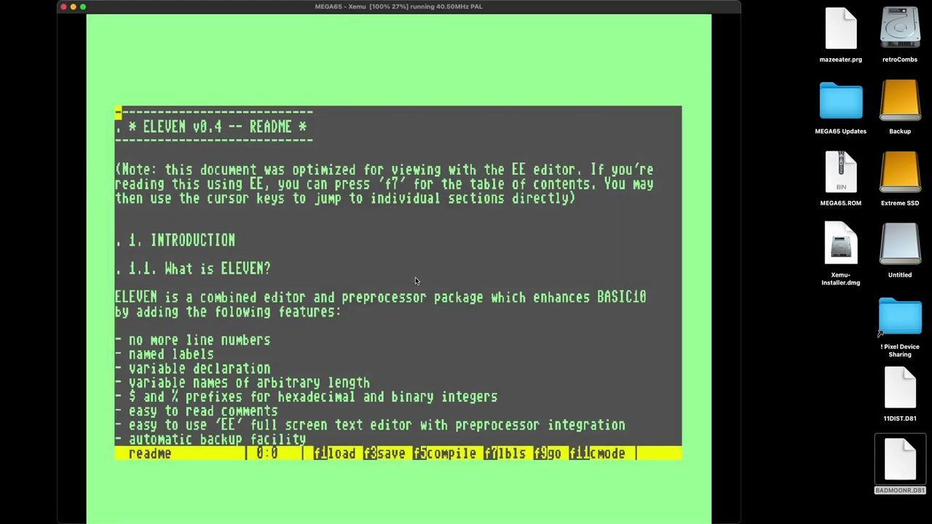
right_click(375, 286)
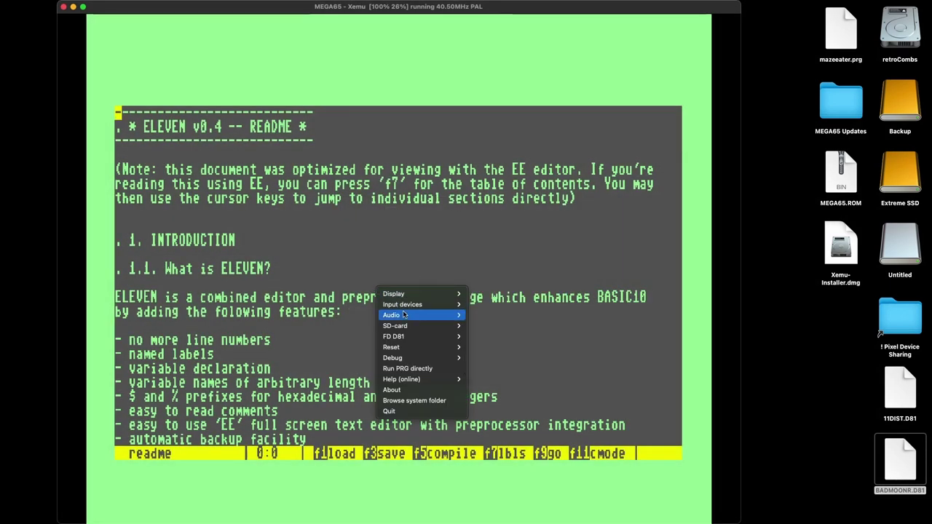
mouse_move(432, 325)
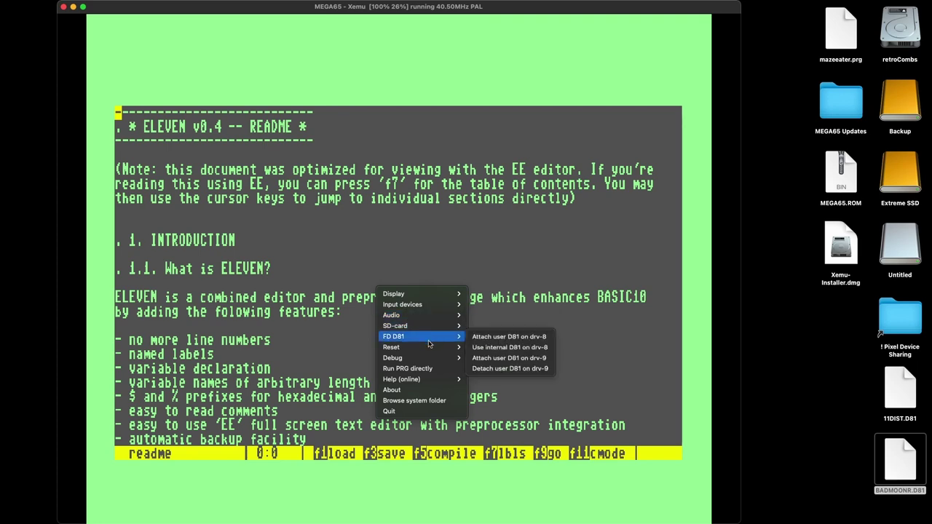
mouse_move(428, 346)
click(476, 347)
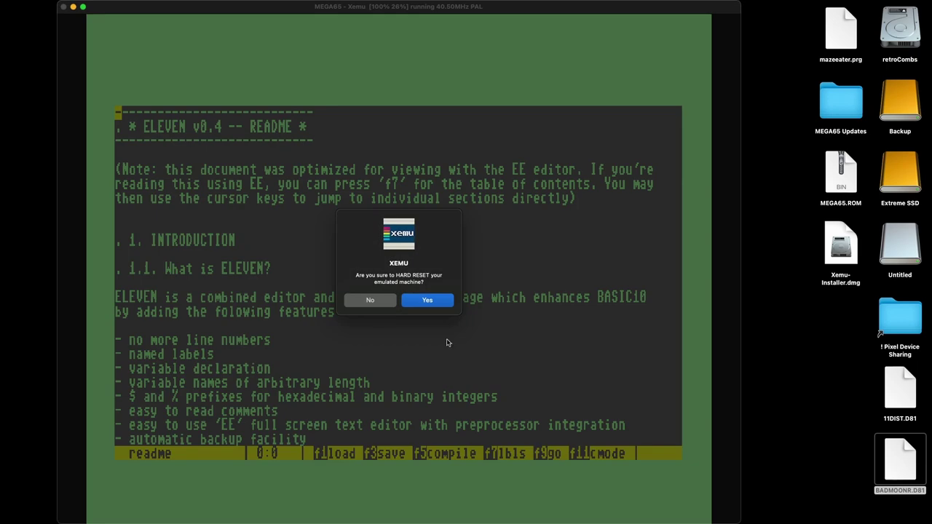
click(428, 300)
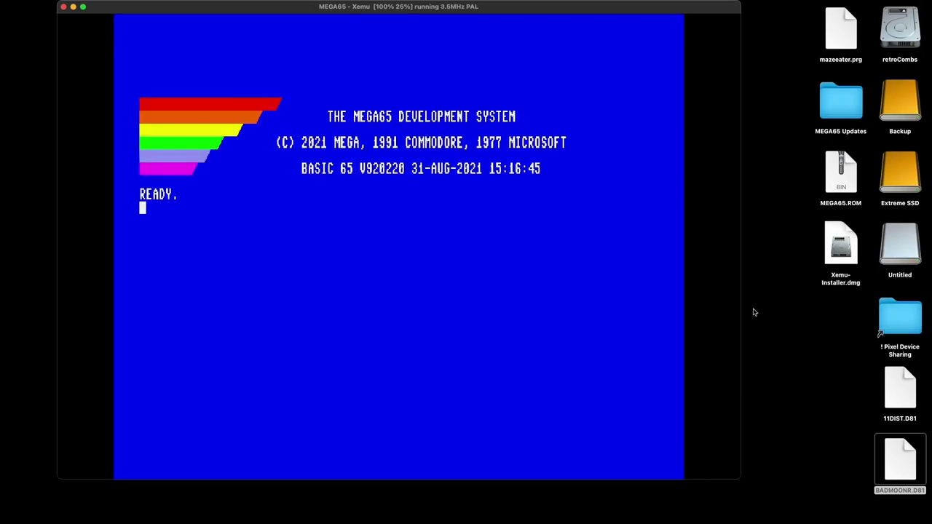
Step: Remount BADMOONR.D81, switch to C64 mode with GO64, and run LOAD"*",8,1
drag(442, 327, 441, 325)
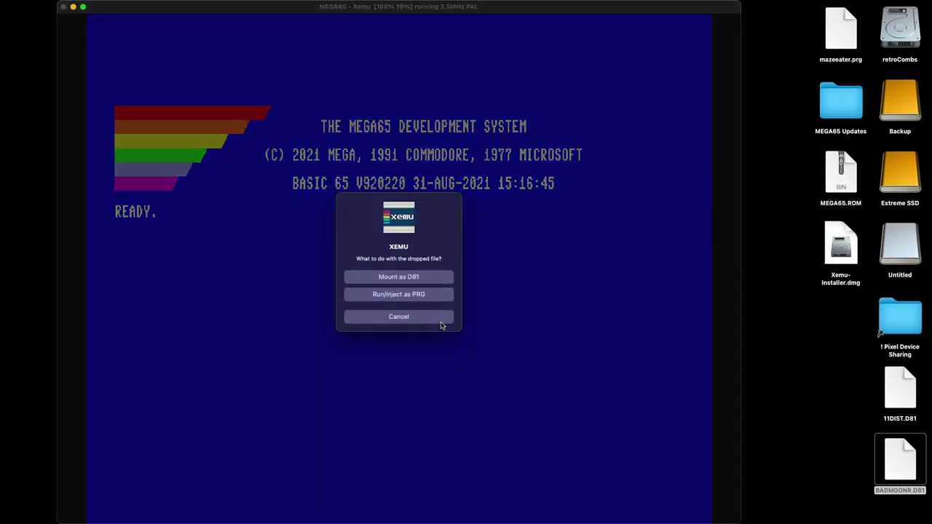
click(417, 283)
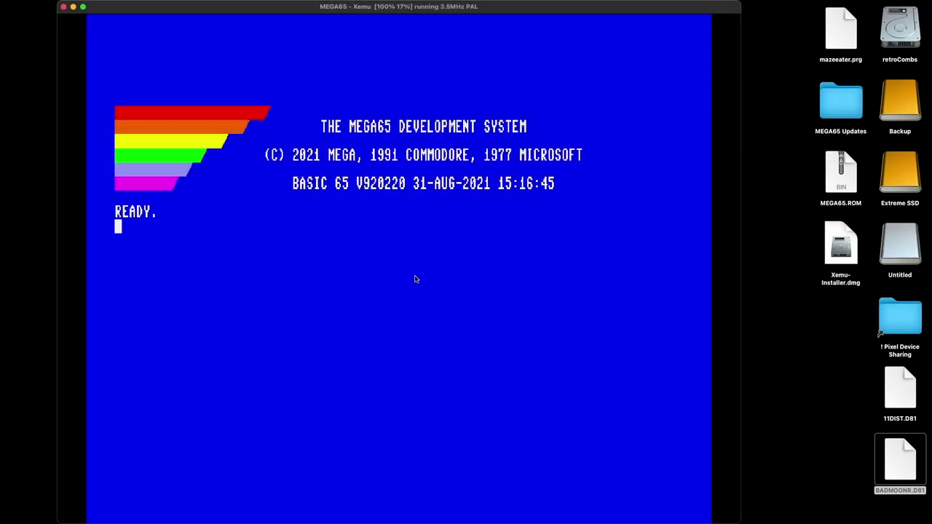
text(GO64)
key(Return)
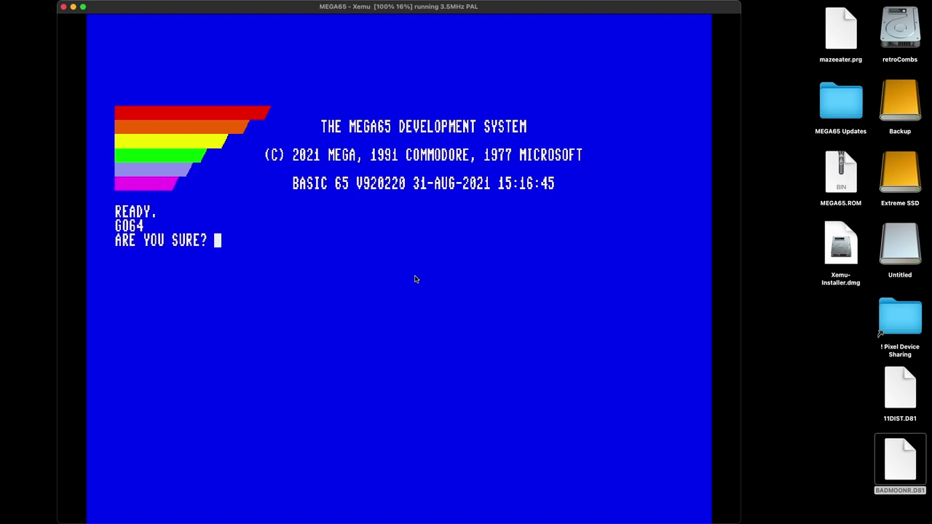
text(Y)
key(Return)
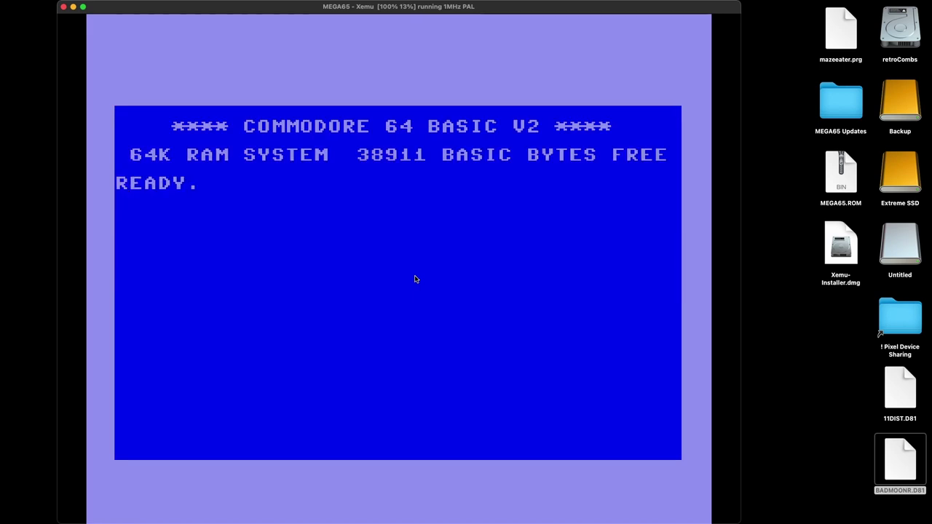
text(LOAD)
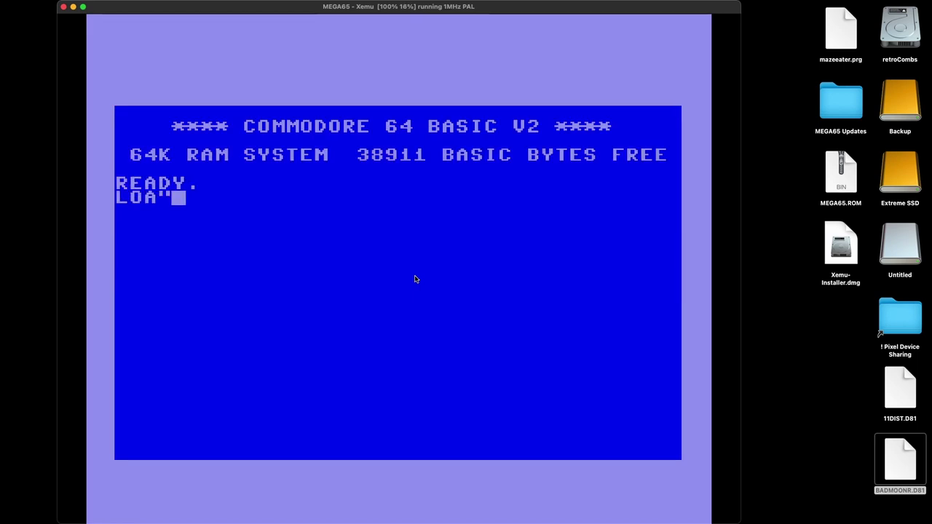
text("*)
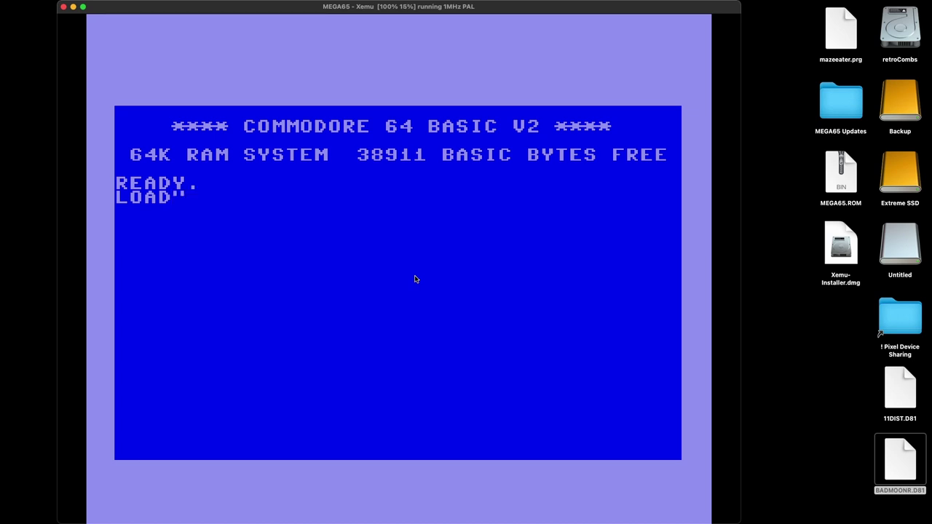
text(",8,1)
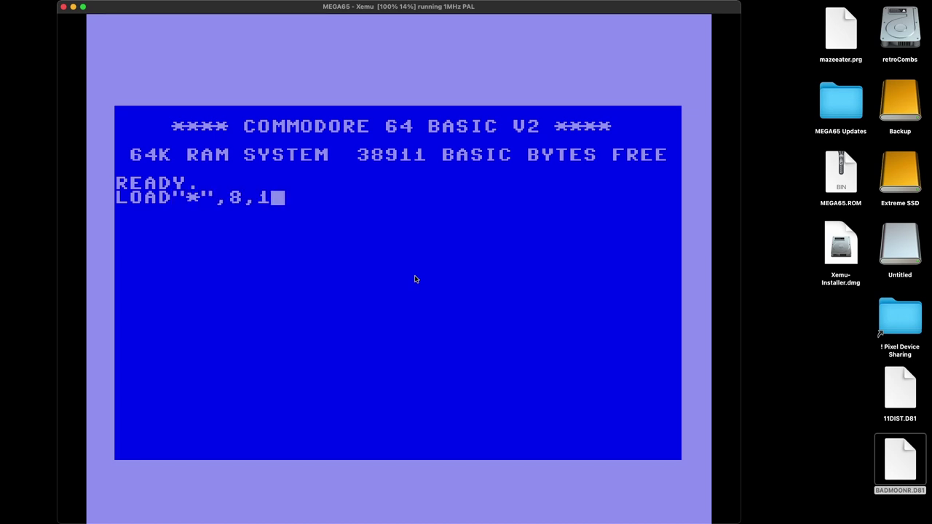
key(Return)
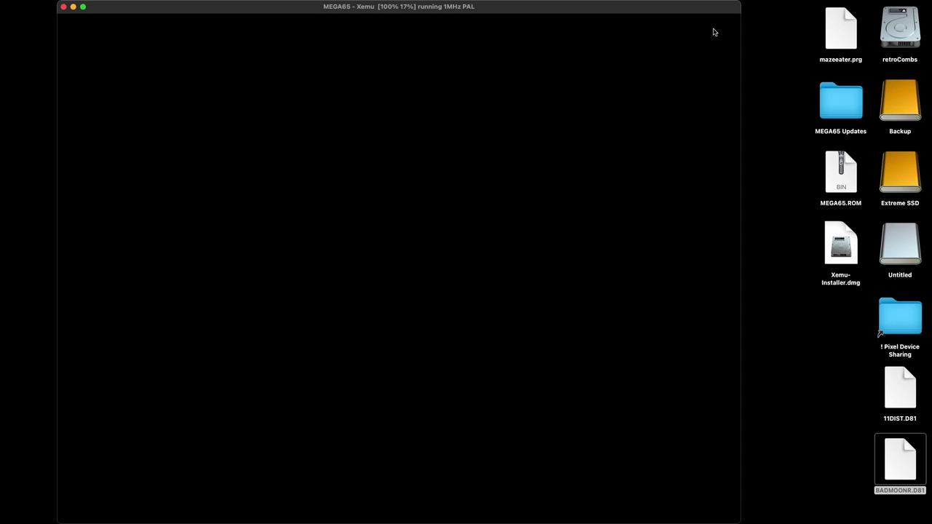
Step: Reset the machine back to the MEGA65 BASIC screen with Reset M65
right_click(512, 129)
mouse_move(582, 183)
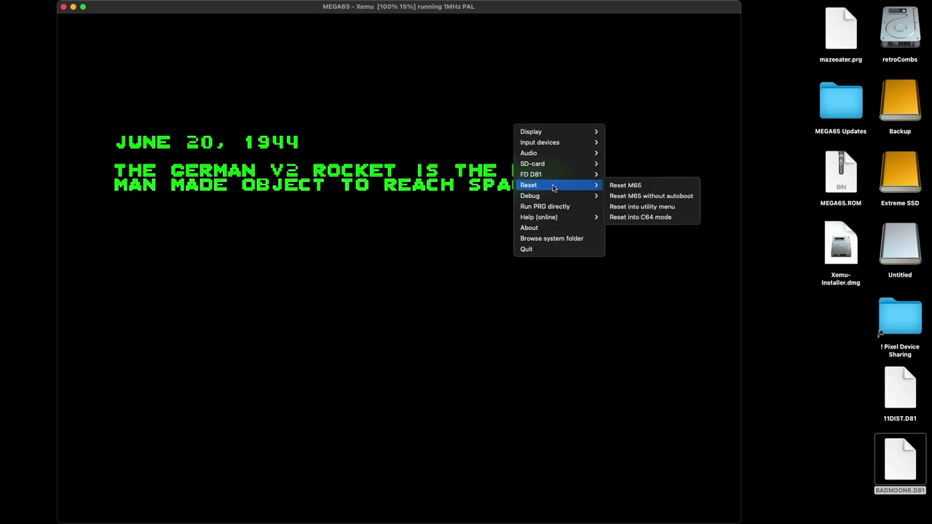
click(640, 182)
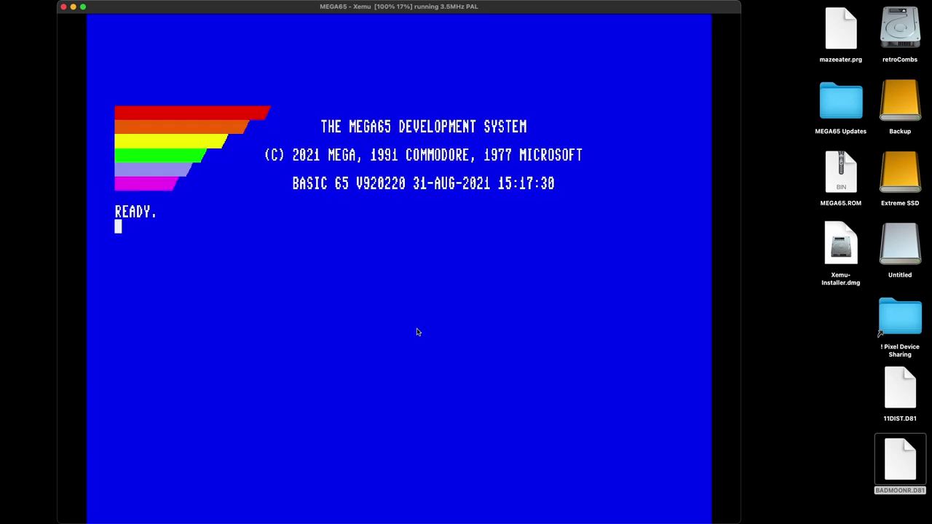